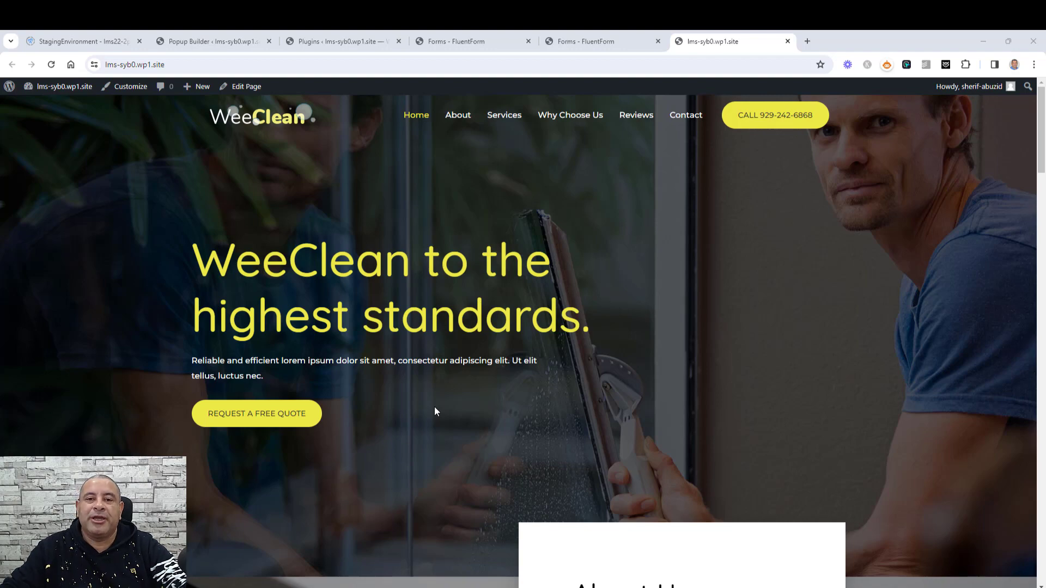
Step: Submit an email address through the 15% discount popup on the reloaded home page and dismiss the popup on the thank-you page
{"action": "left_click", "coordinate": [50, 65]}
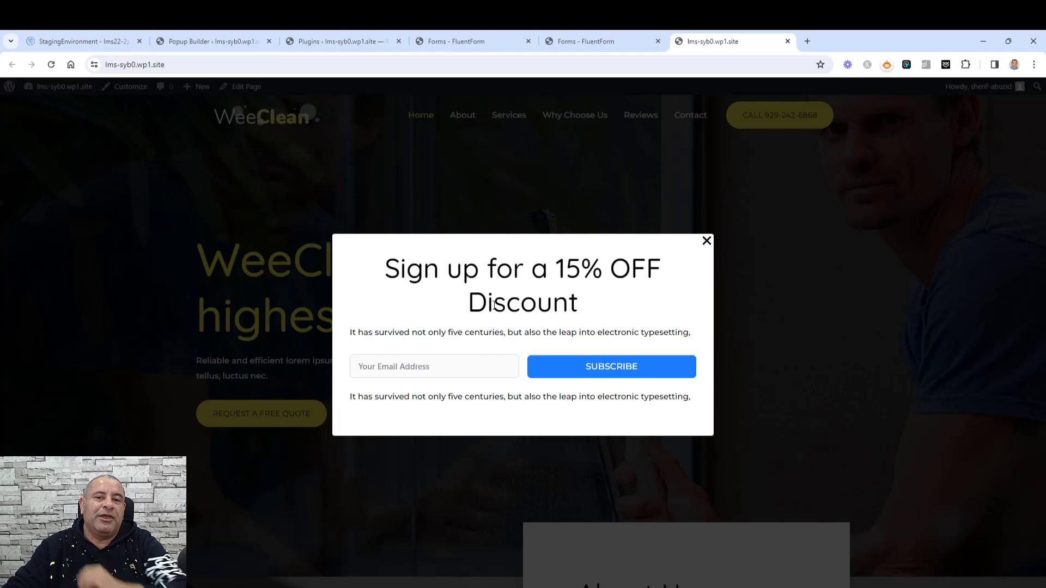
{"action": "left_click", "coordinate": [452, 367]}
{"action": "key", "text": "Return"}
{"action": "left_click", "coordinate": [590, 371]}
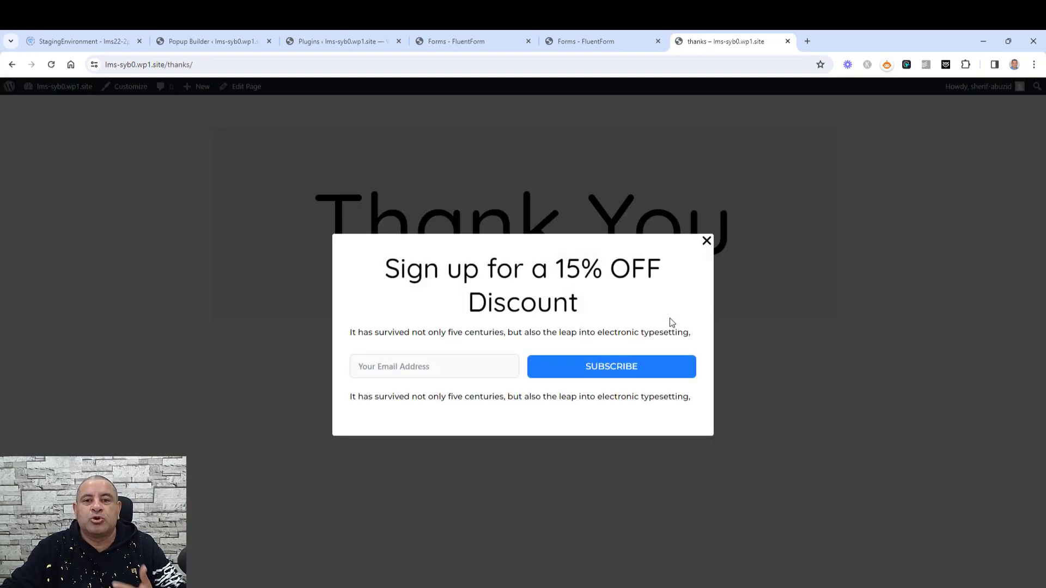
{"action": "left_click", "coordinate": [706, 241]}
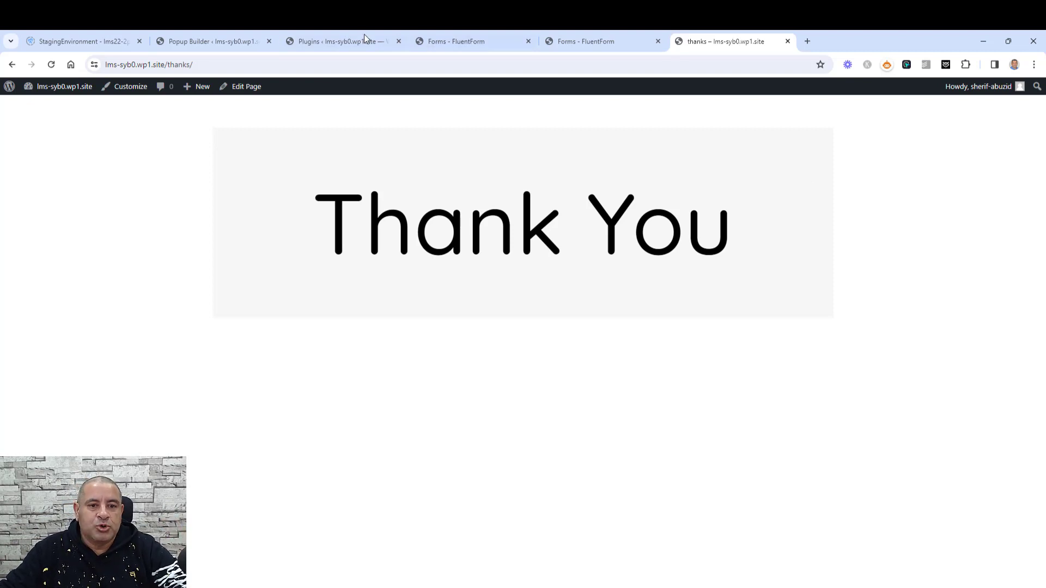
Step: Review the active WordPress plugins, checking Fluent Forms, FluentCRM and Spectra
{"action": "left_click", "coordinate": [337, 34]}
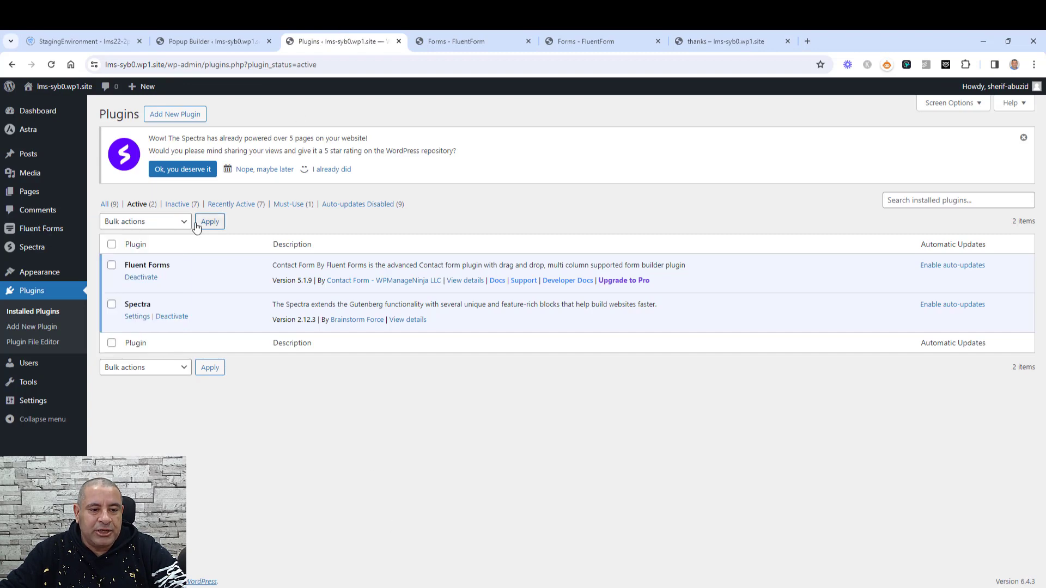
{"action": "left_click", "coordinate": [138, 205]}
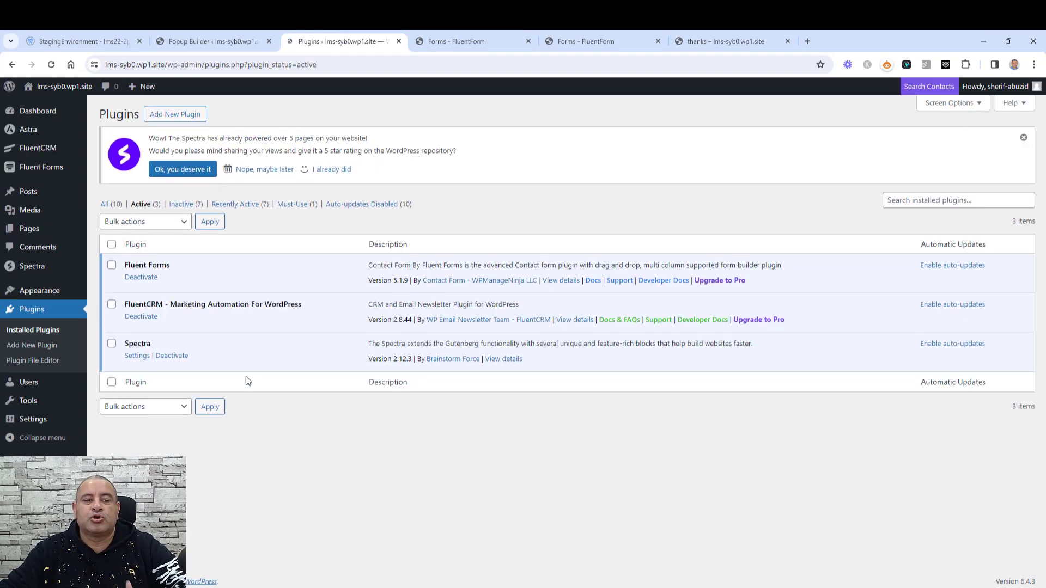
{"action": "double_click", "coordinate": [160, 265]}
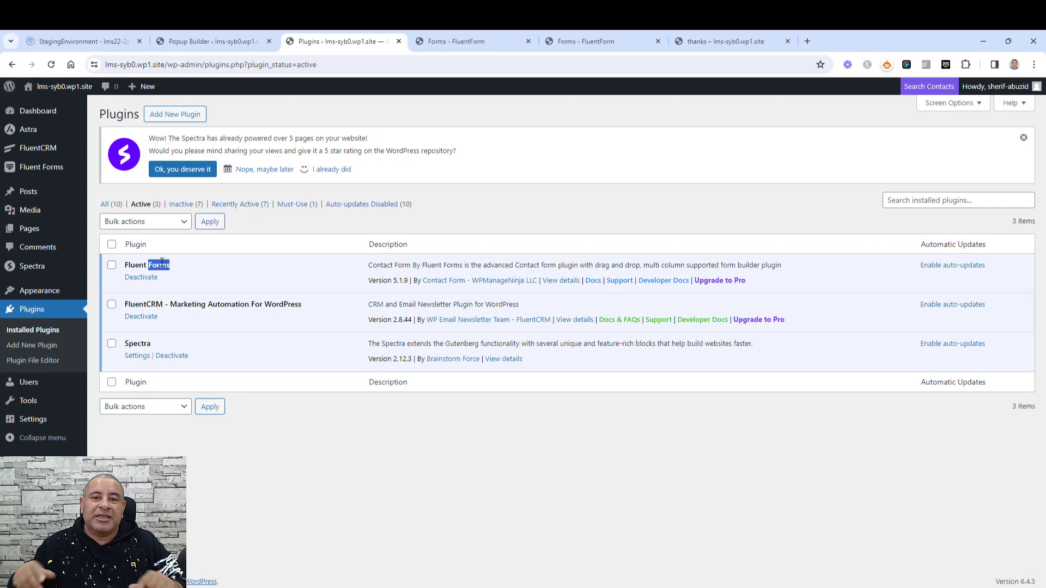
{"action": "double_click", "coordinate": [194, 307]}
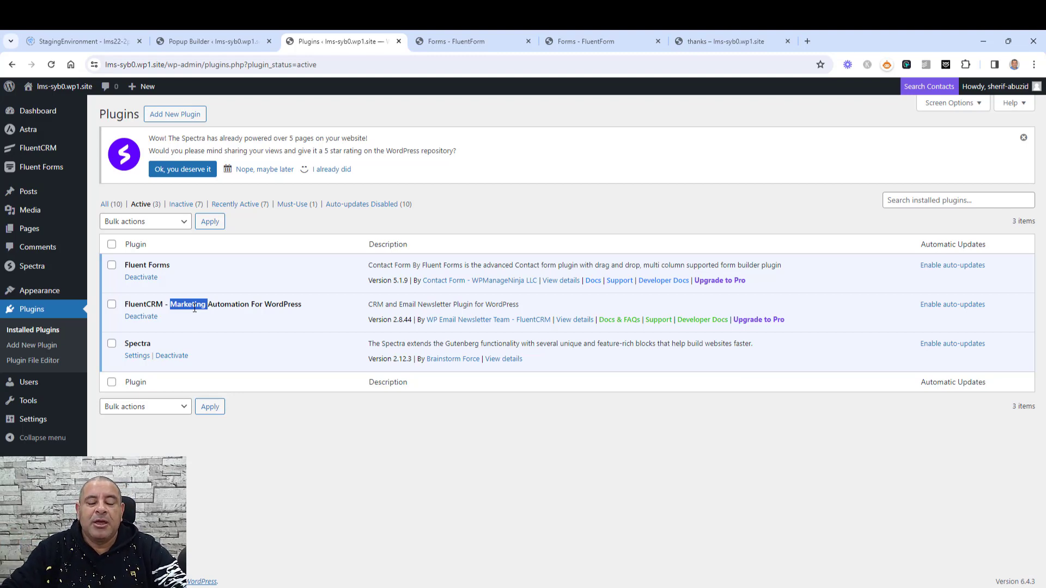
{"action": "double_click", "coordinate": [142, 344]}
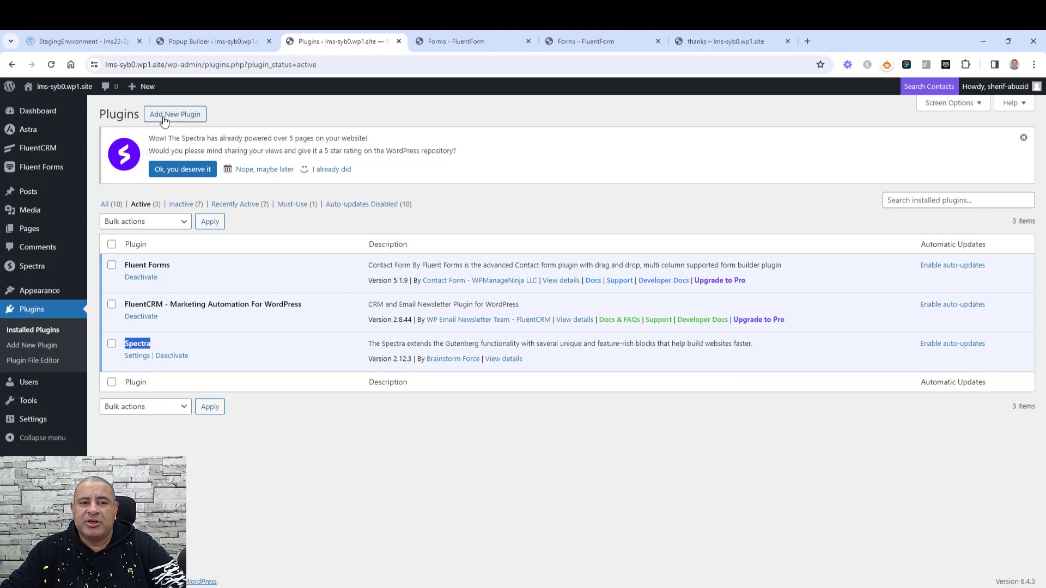
{"action": "triple_click", "coordinate": [162, 264]}
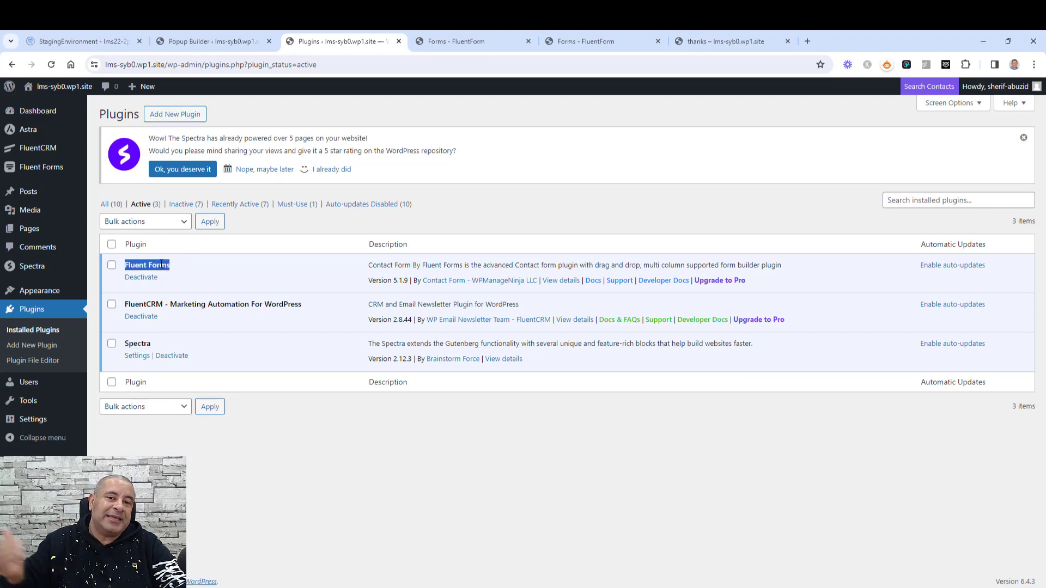
{"action": "left_click", "coordinate": [320, 289]}
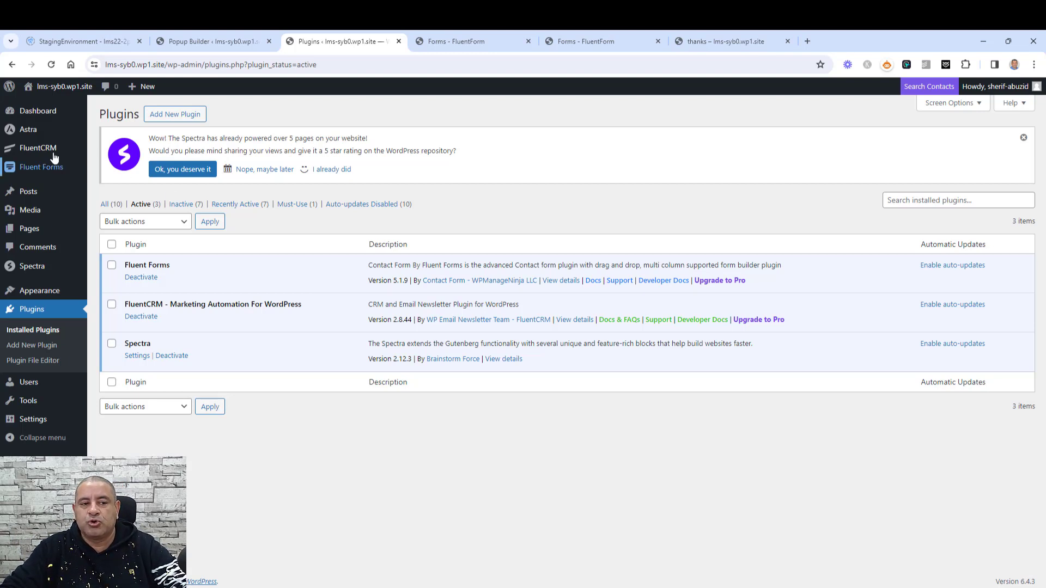
Step: View FluentCRM's contact lists and look at the form for adding a new list without creating one
{"action": "mouse_move", "coordinate": [52, 153]}
{"action": "left_click", "coordinate": [104, 181]}
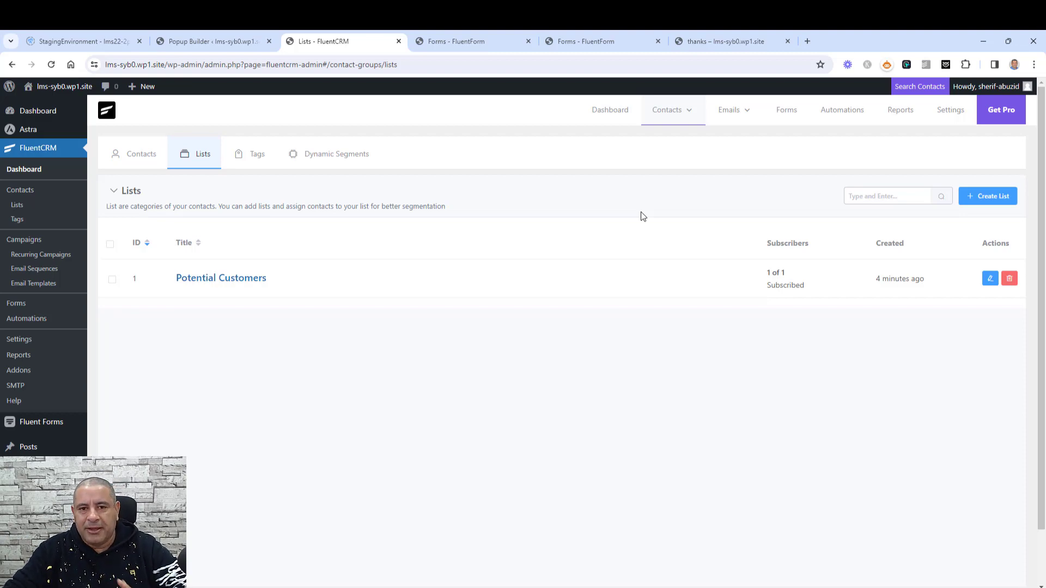
{"action": "left_click", "coordinate": [1007, 196]}
{"action": "left_click", "coordinate": [439, 154]}
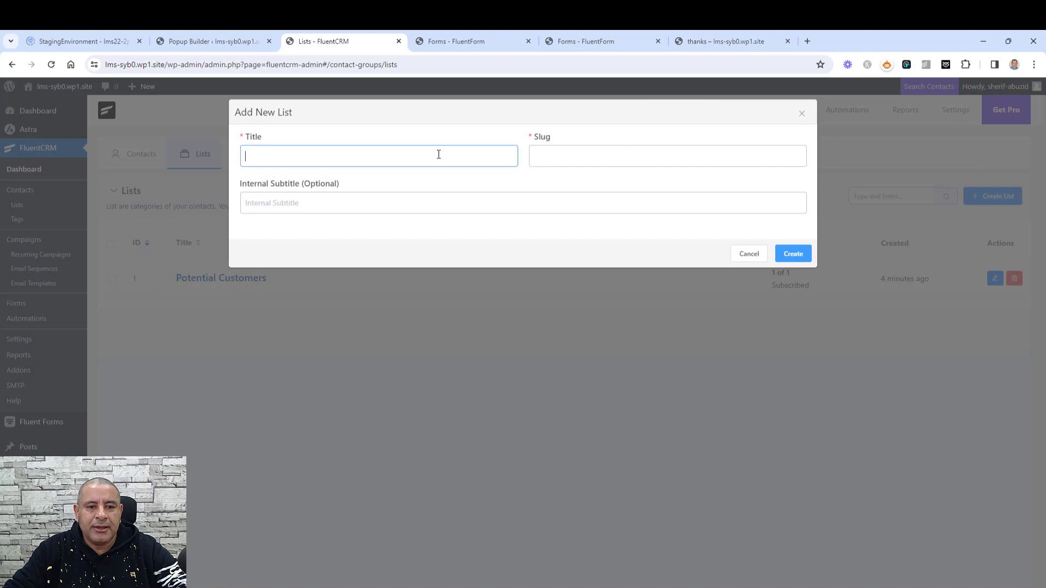
{"action": "left_click", "coordinate": [802, 113]}
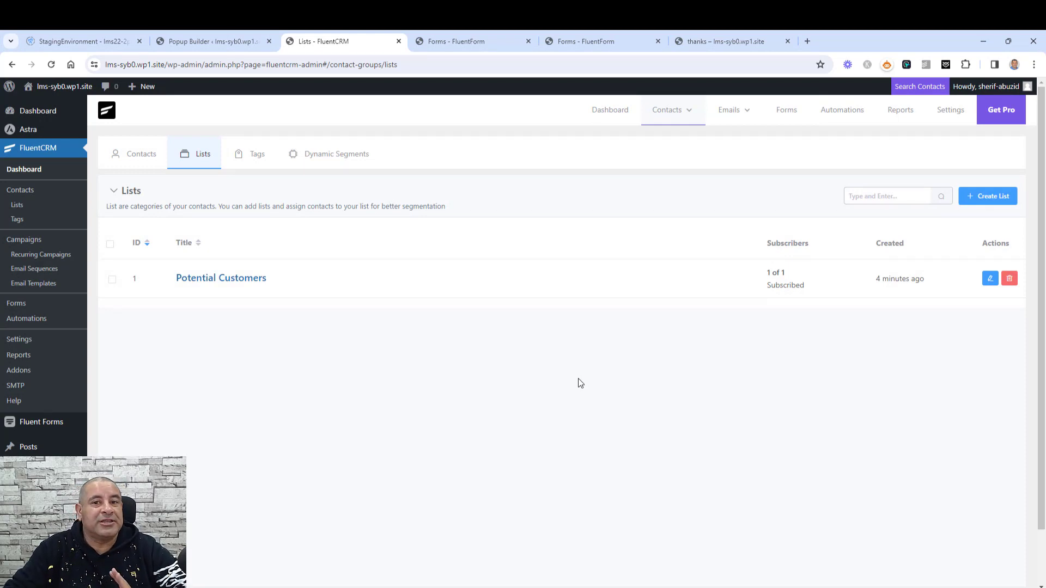
Step: Create a new Fluent Forms form from the basic inline optin template, Subscribe Blog for latest updates
{"action": "mouse_move", "coordinate": [35, 423]}
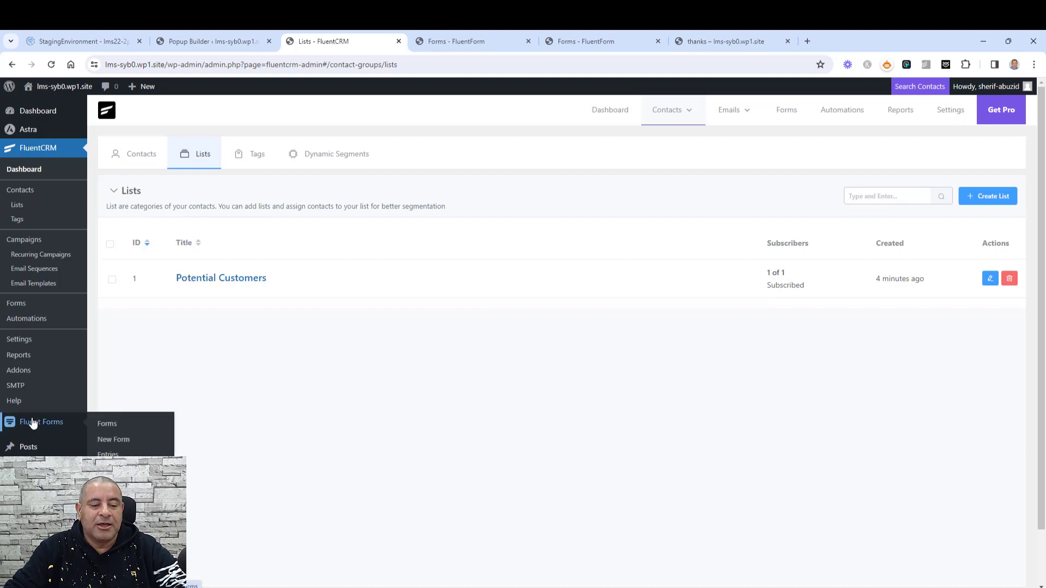
{"action": "left_click", "coordinate": [106, 439]}
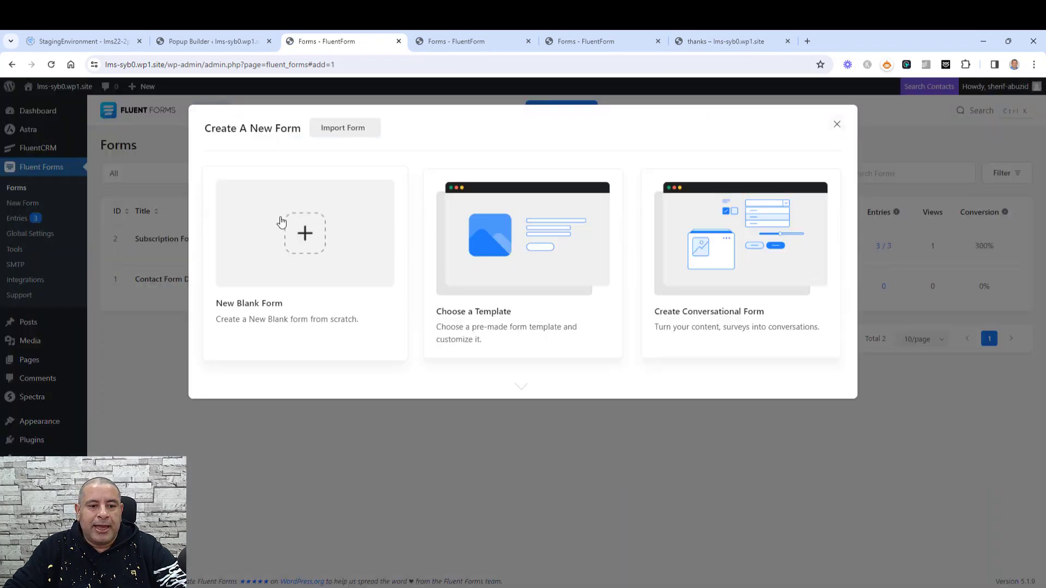
{"action": "left_click", "coordinate": [528, 249]}
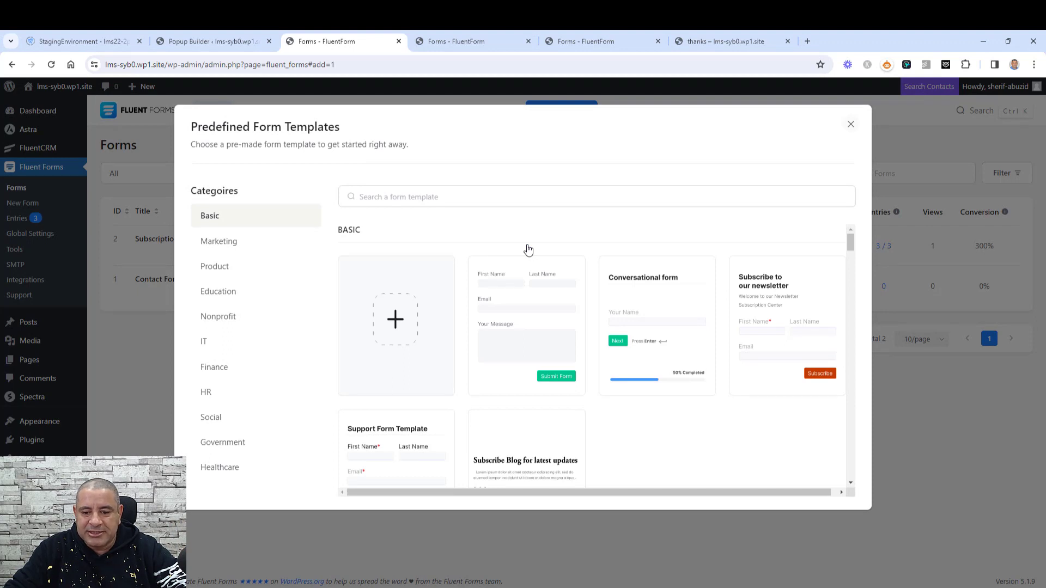
{"action": "scroll", "coordinate": [474, 434], "scroll_direction": "down", "scroll_amount": 1}
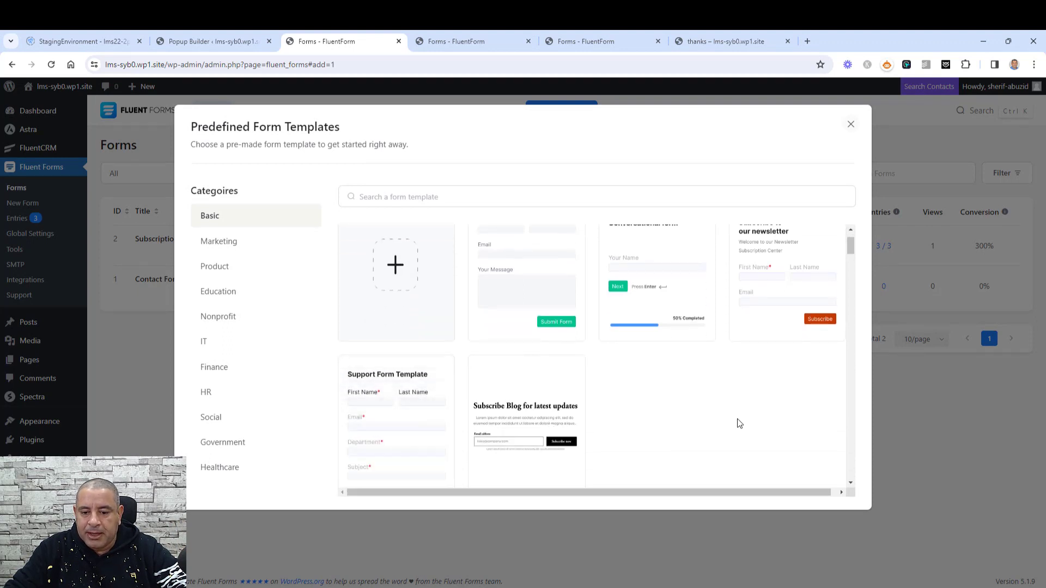
{"action": "mouse_move", "coordinate": [561, 404]}
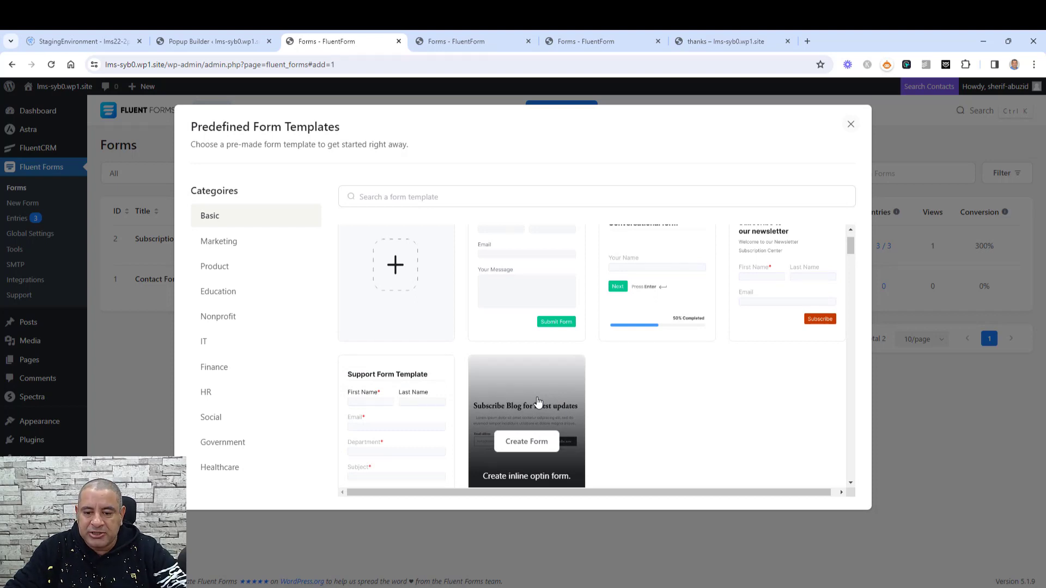
{"action": "left_click", "coordinate": [538, 402]}
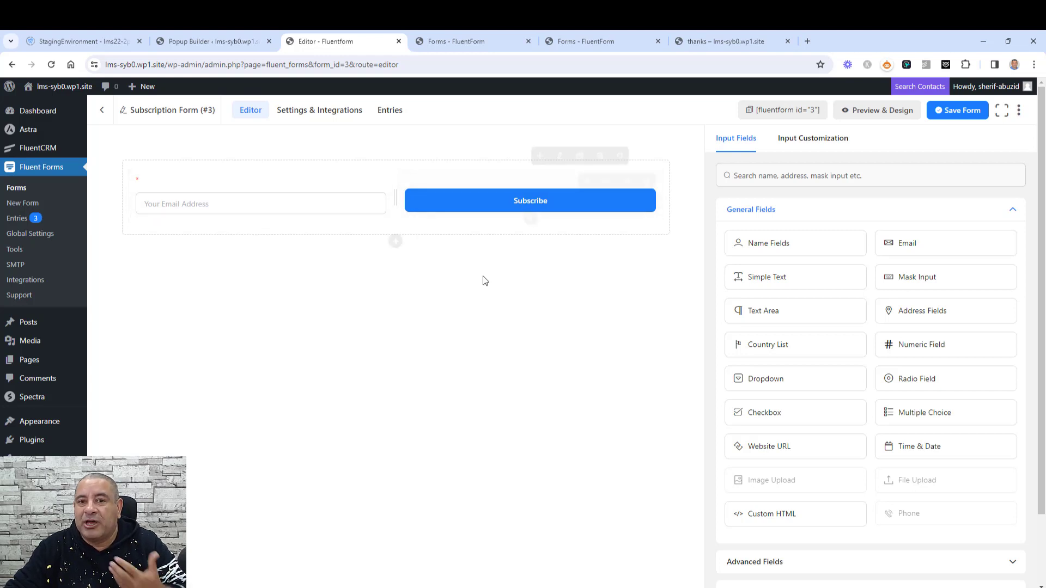
{"action": "left_click_drag", "start_coordinate": [810, 243], "coordinate": [270, 213]}
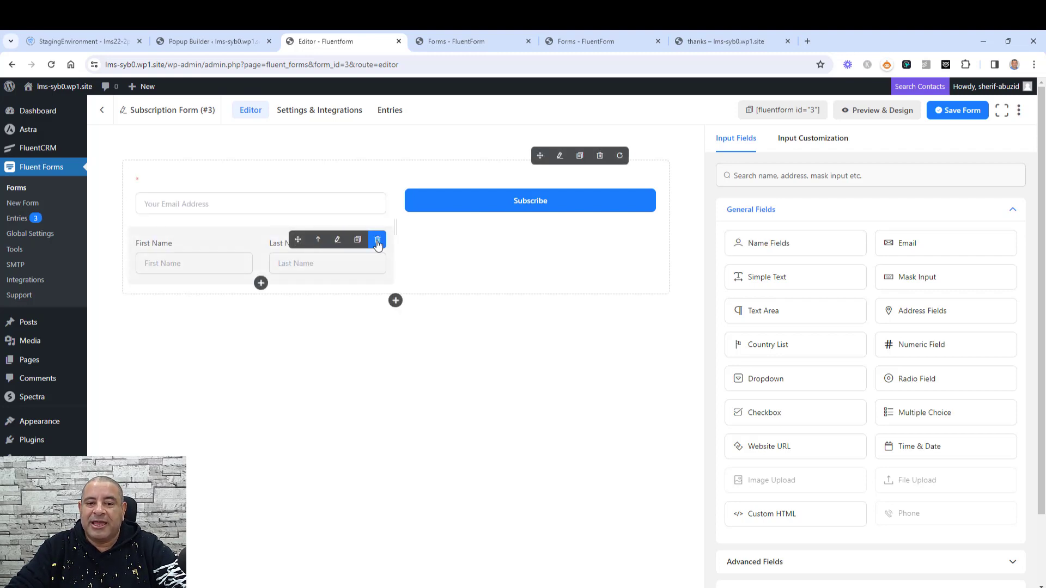
{"action": "left_click", "coordinate": [378, 241]}
{"action": "left_click", "coordinate": [587, 269]}
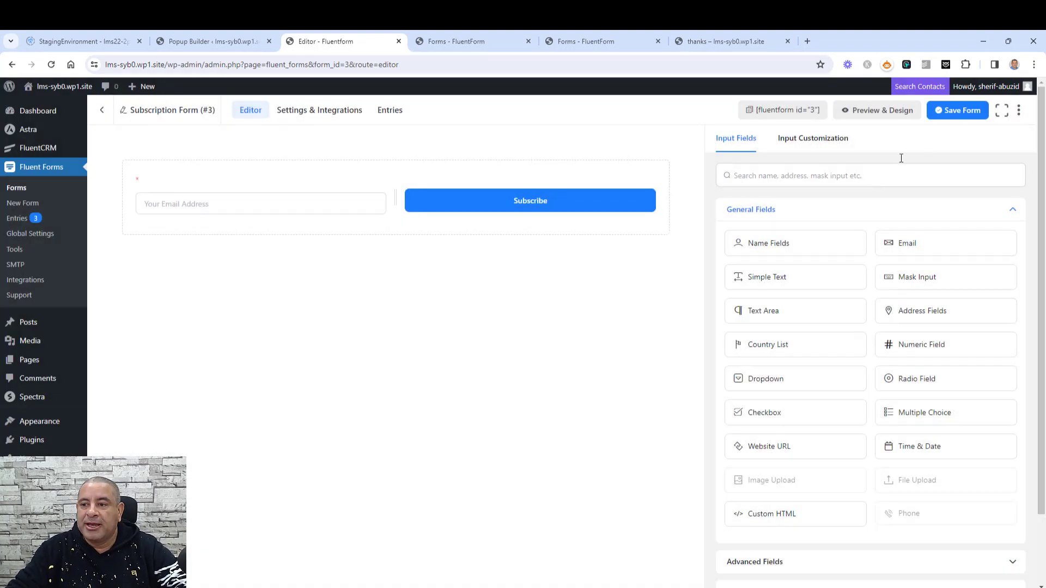
Step: Save the subscription form and start a new FluentCRM integration feed for it
{"action": "left_click", "coordinate": [961, 112]}
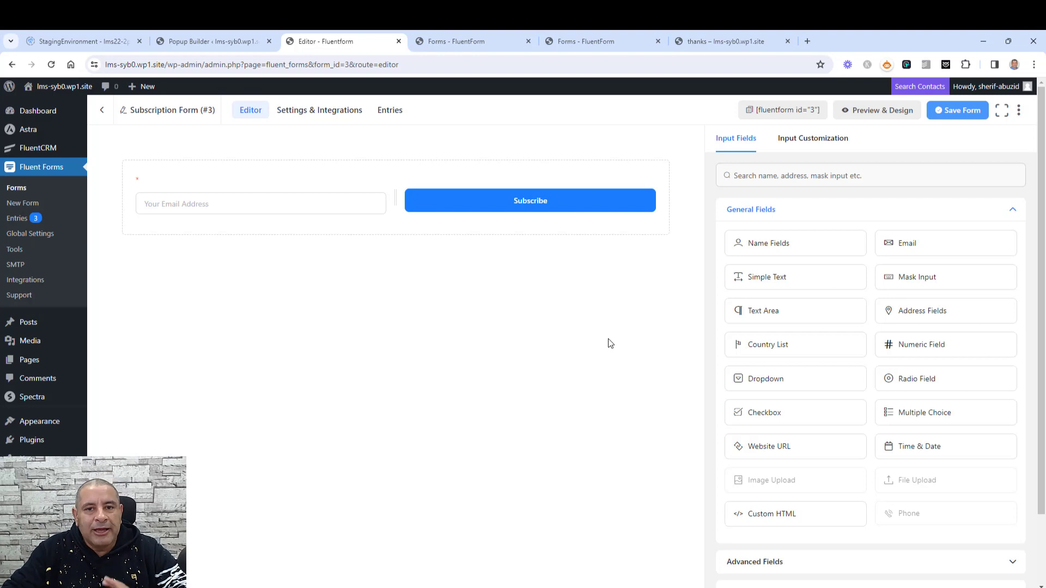
{"action": "left_click", "coordinate": [322, 114]}
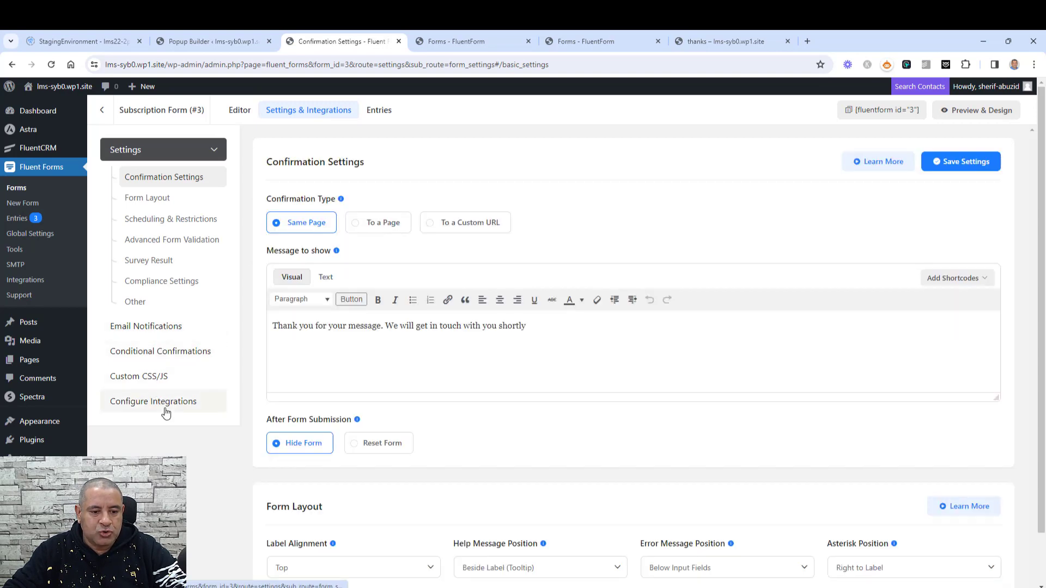
{"action": "left_click", "coordinate": [167, 412]}
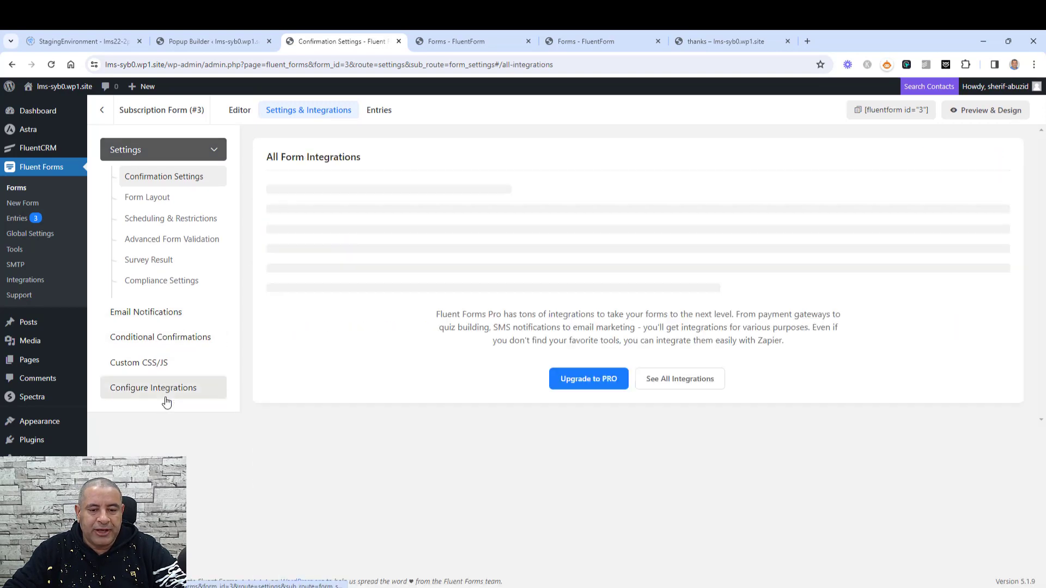
{"action": "left_click", "coordinate": [973, 166]}
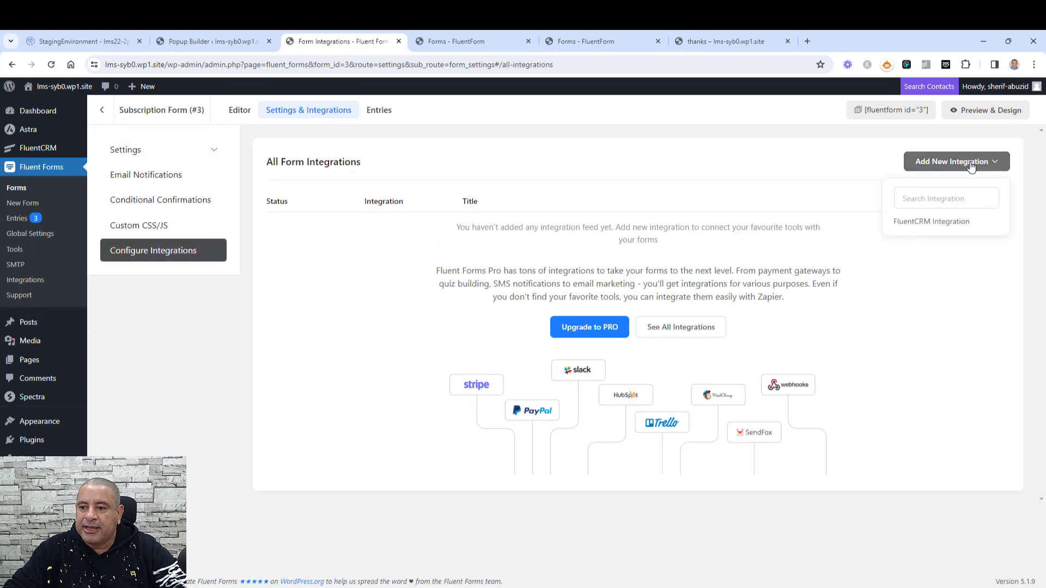
{"action": "left_click", "coordinate": [923, 224]}
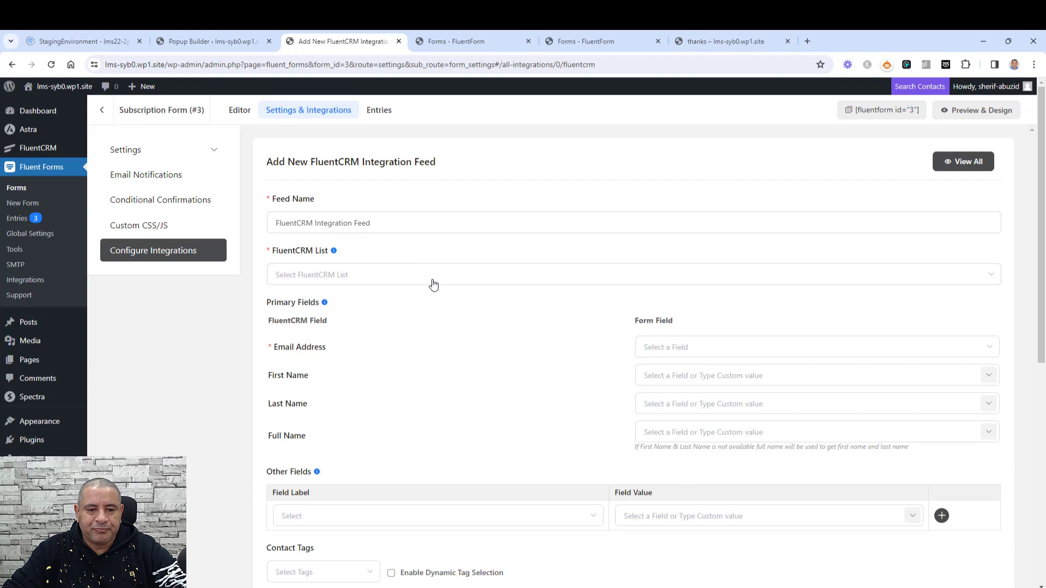
Step: Assign the feed to the Potential Customers list, map Email Address to the form's Email field, and save the feed
{"action": "left_click", "coordinate": [411, 228]}
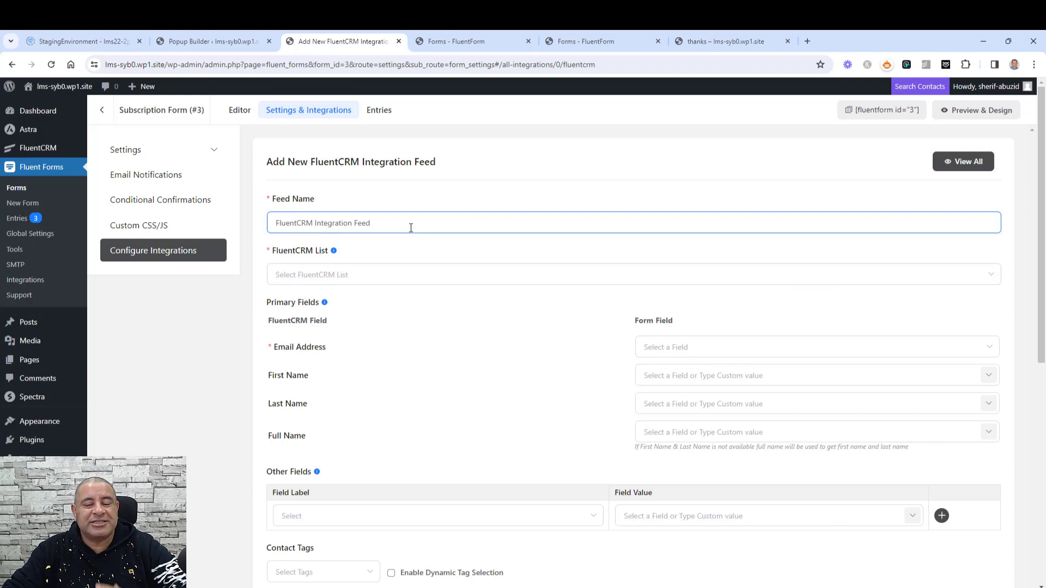
{"action": "left_click", "coordinate": [407, 274]}
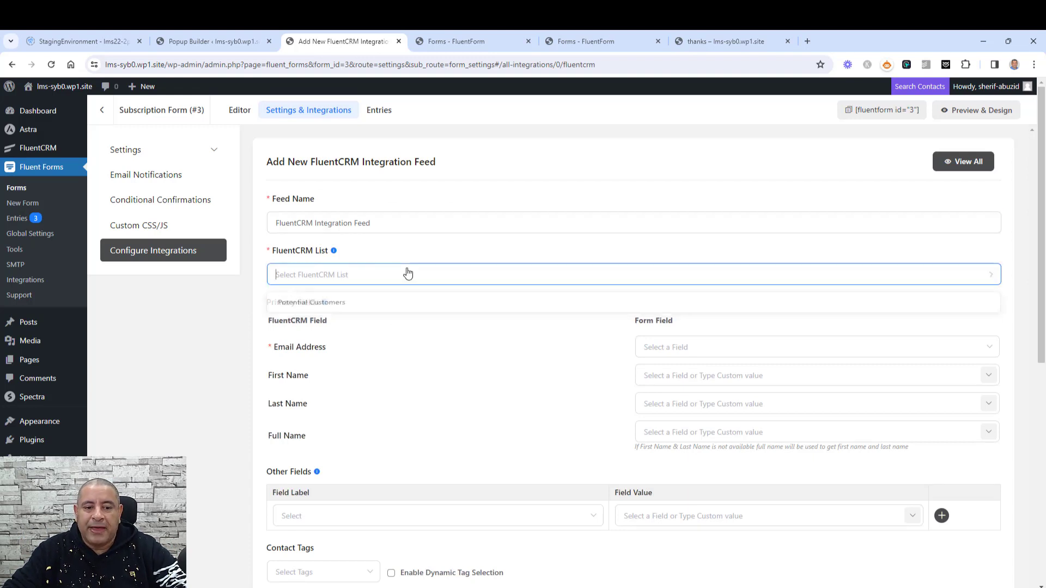
{"action": "left_click", "coordinate": [403, 305]}
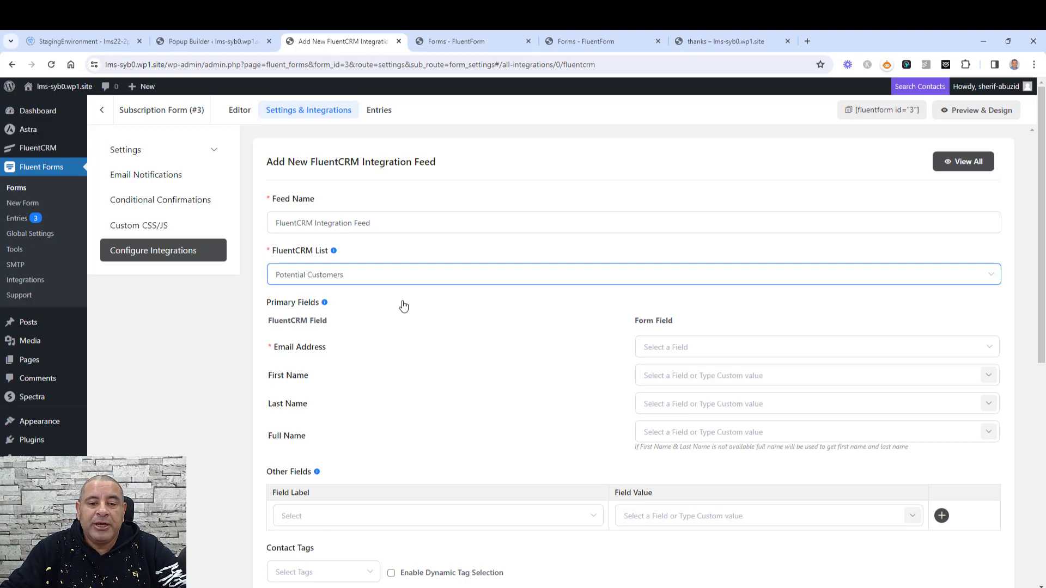
{"action": "scroll", "coordinate": [403, 306], "scroll_direction": "down", "scroll_amount": 2}
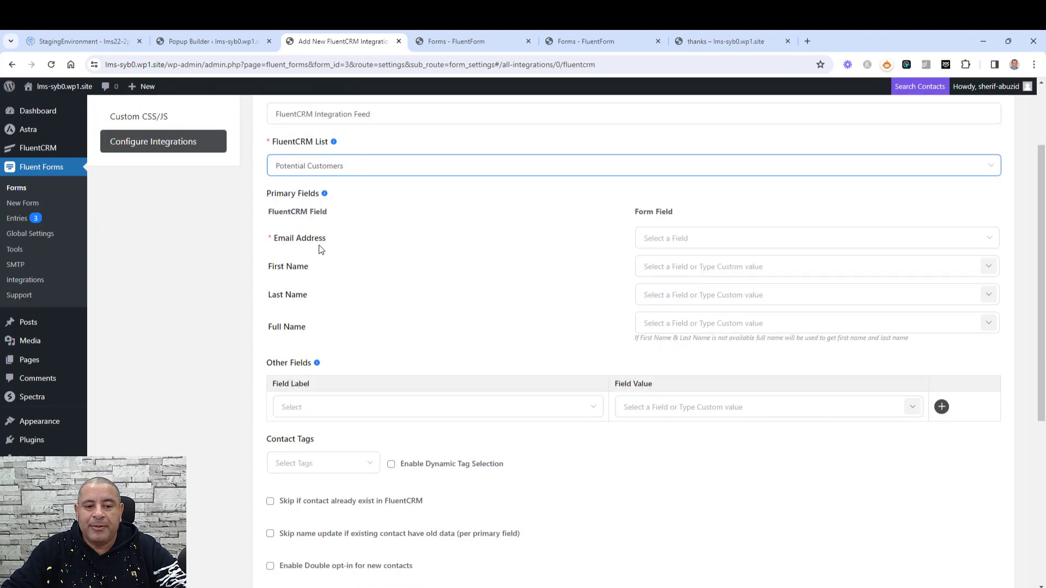
{"action": "left_click", "coordinate": [715, 246]}
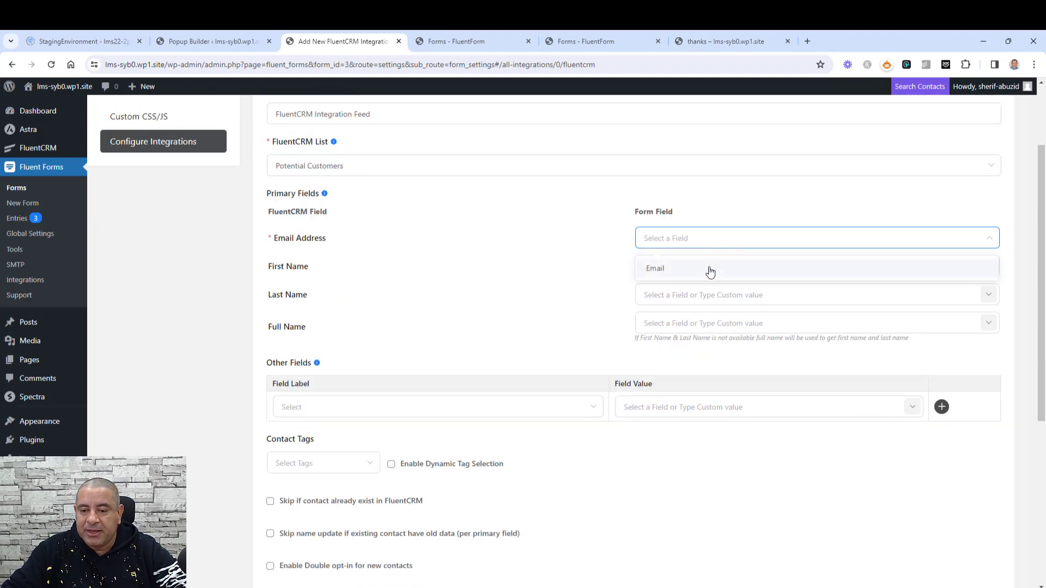
{"action": "left_click", "coordinate": [662, 267]}
{"action": "scroll", "coordinate": [571, 319], "scroll_direction": "down", "scroll_amount": 5}
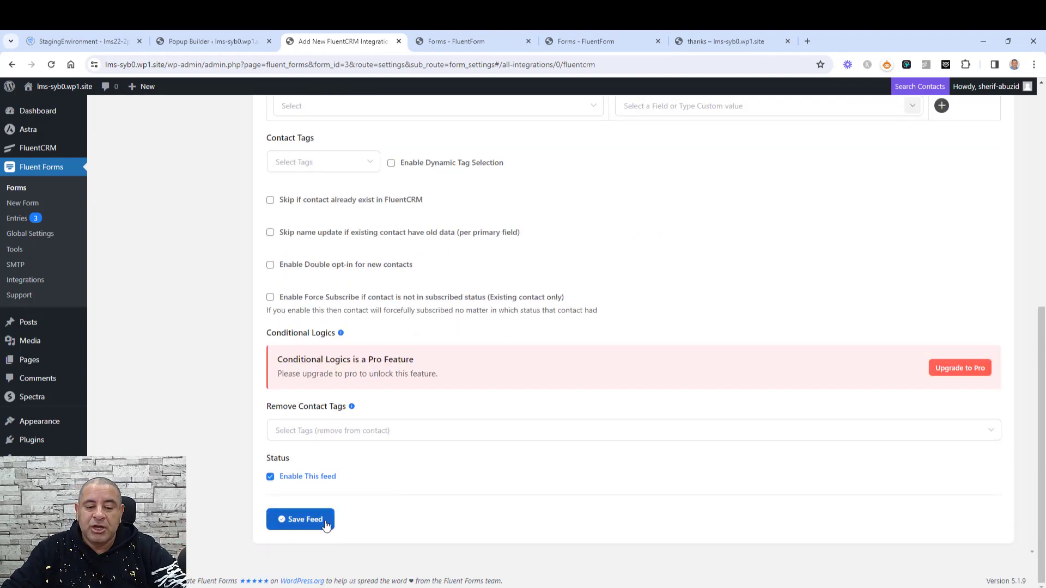
{"action": "left_click", "coordinate": [301, 519]}
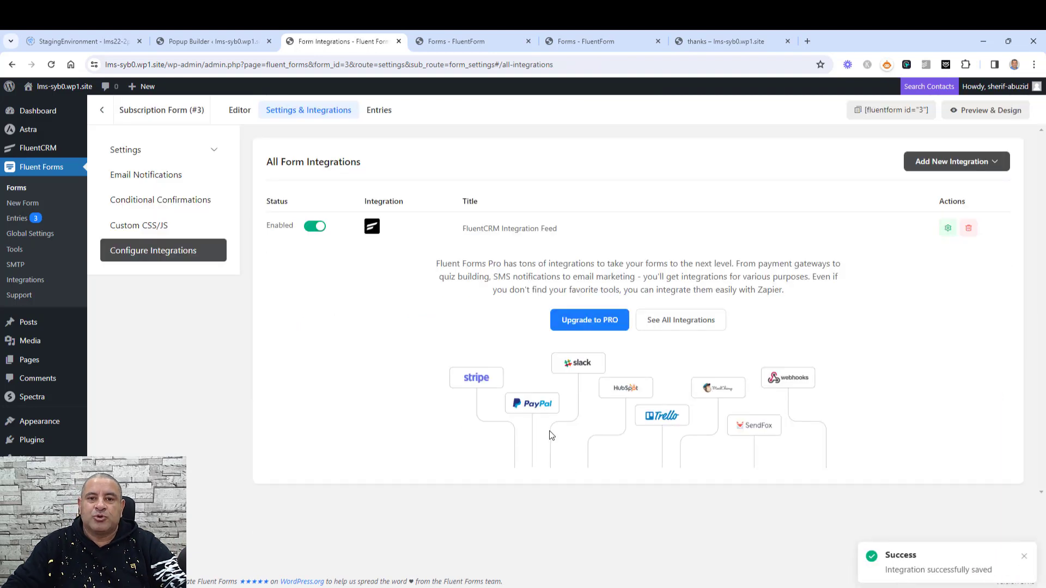
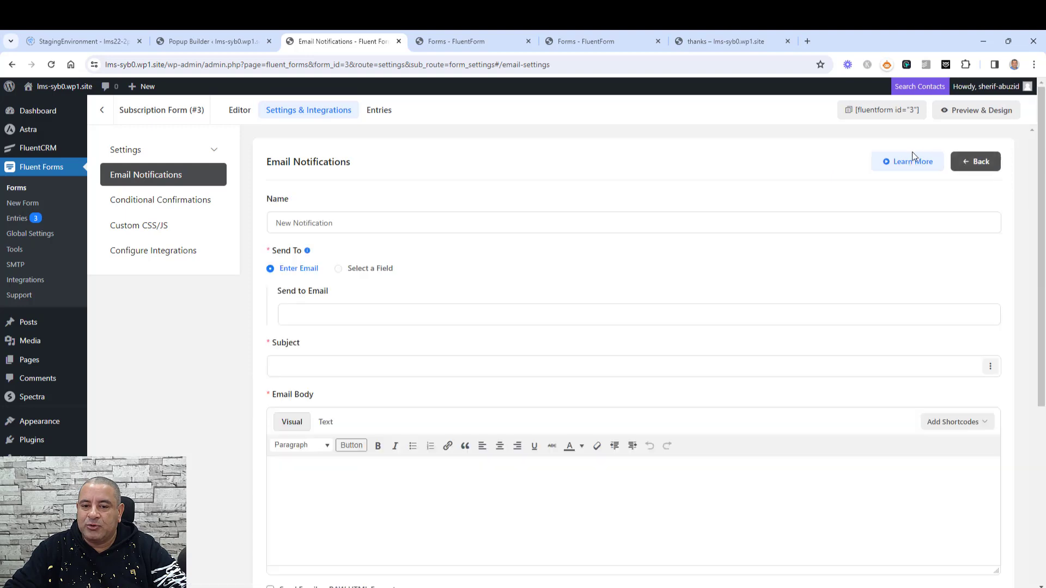
Step: Name the email notification 15% off New Notification and send it to the address from the form's Email field
{"action": "left_click", "coordinate": [412, 228]}
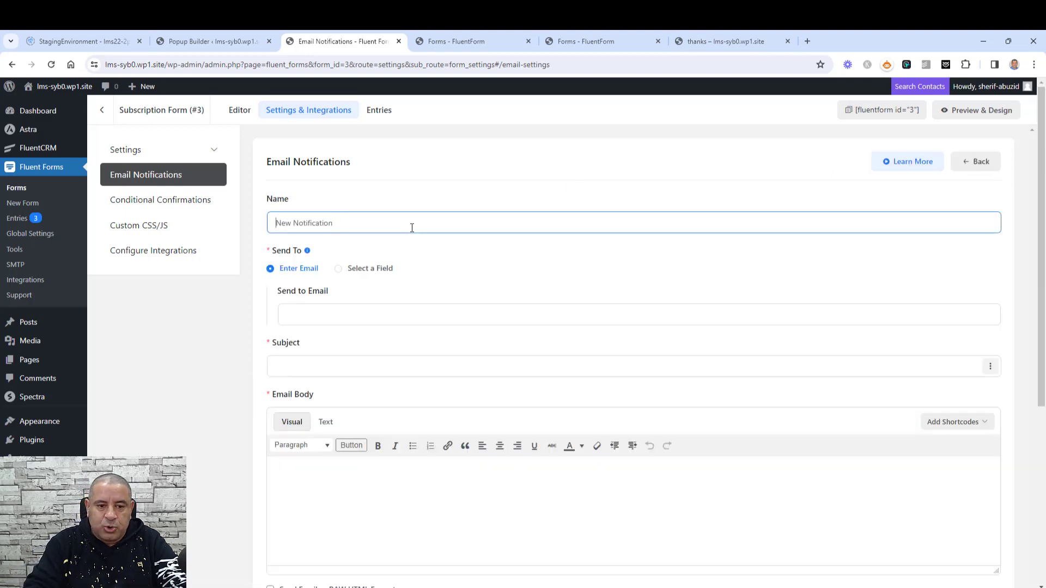
{"action": "type", "text": "15"}
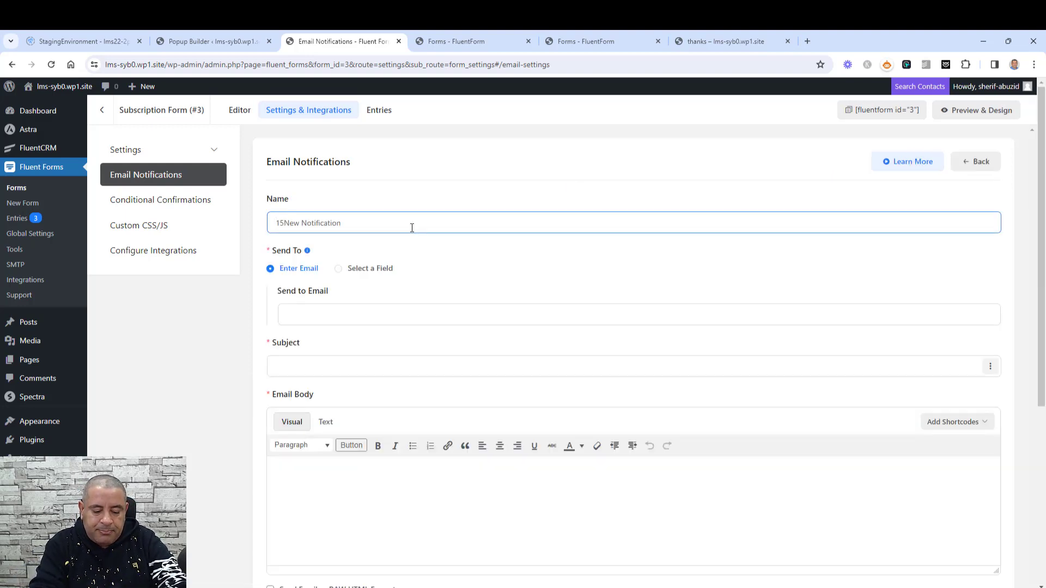
{"action": "type", "text": "% off"}
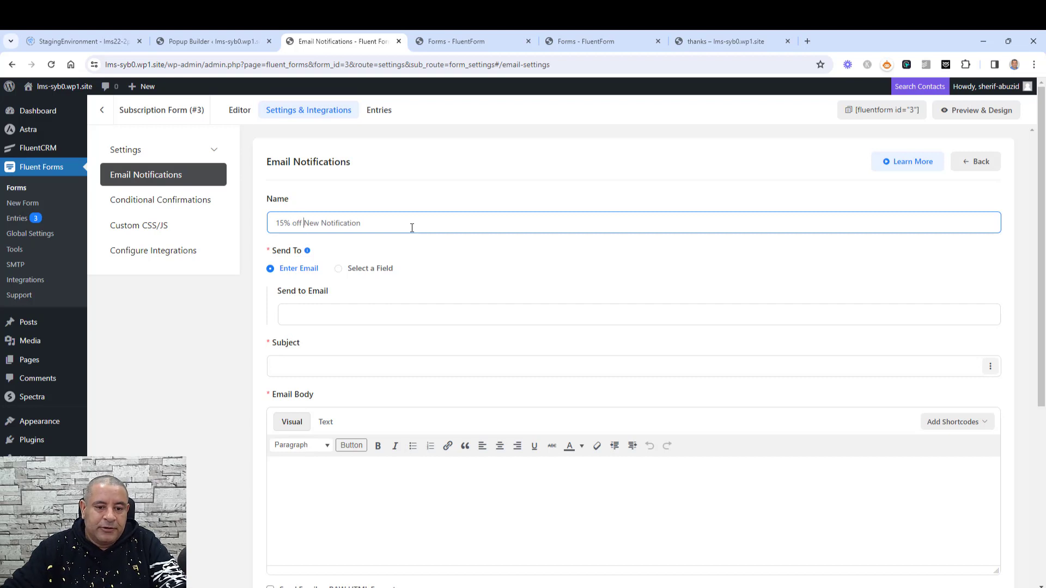
{"action": "left_click", "coordinate": [339, 268]}
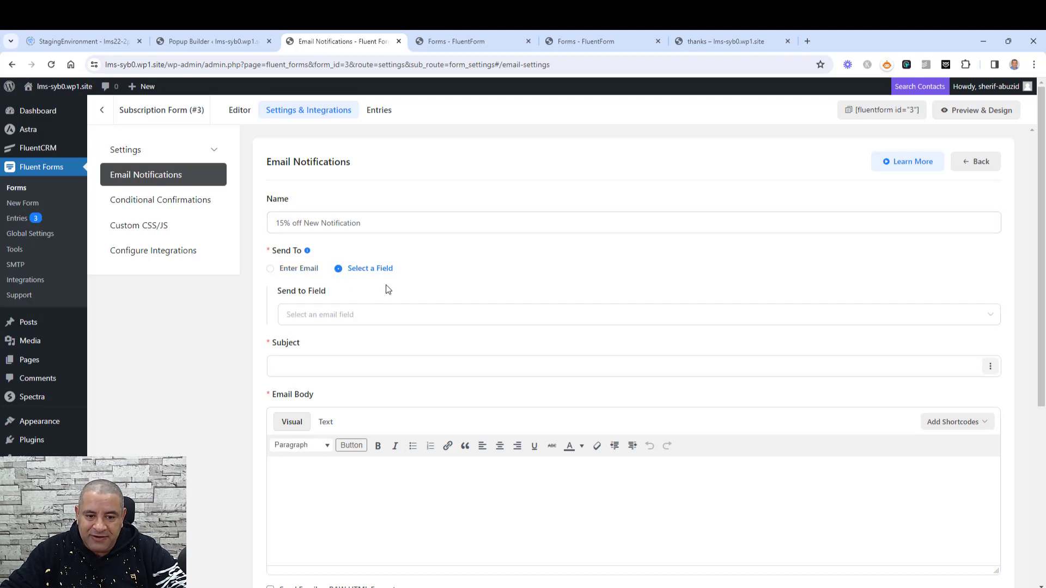
{"action": "left_click", "coordinate": [403, 325]}
{"action": "left_click", "coordinate": [359, 349]}
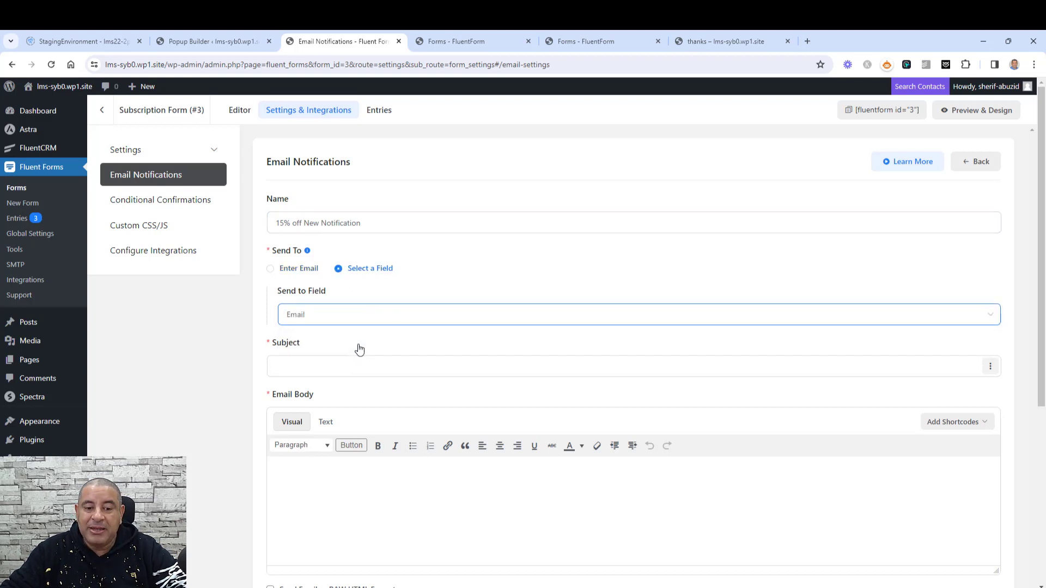
Step: Reuse the notification name for the email subject and reword it to 15% off Discount Code
{"action": "triple_click", "coordinate": [382, 221]}
{"action": "key", "text": "ctrl+c"}
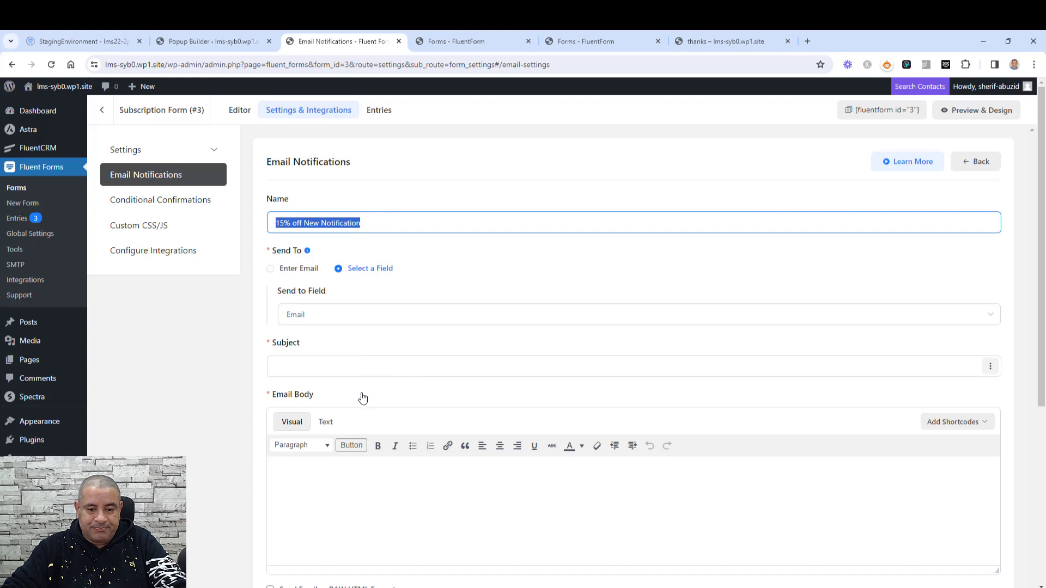
{"action": "left_click", "coordinate": [366, 367]}
{"action": "key", "text": "ctrl+v"}
{"action": "double_click", "coordinate": [347, 365]}
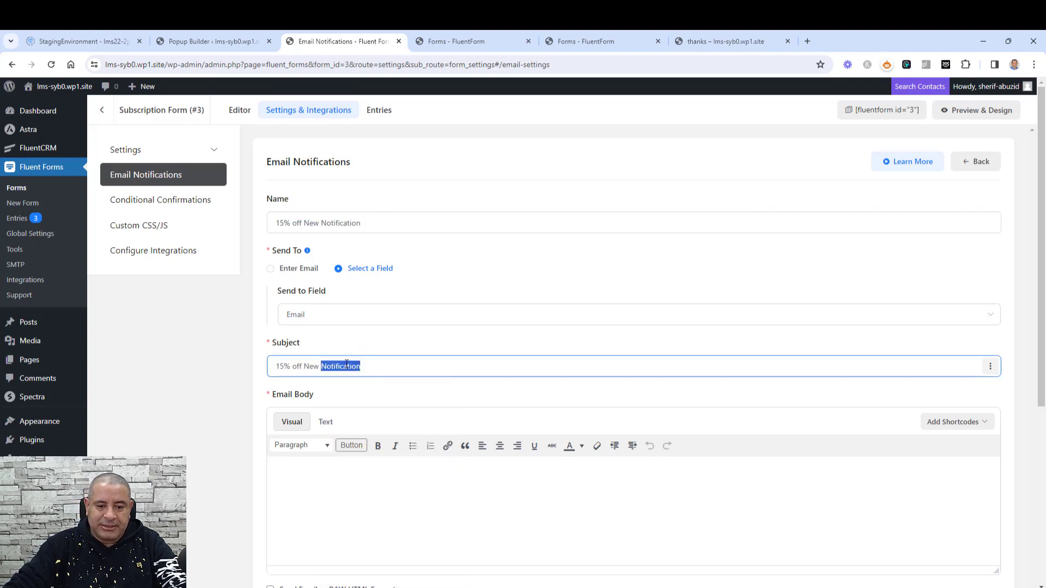
{"action": "key", "text": "ctrl+shift+Left"}
{"action": "key", "text": "BackSpace"}
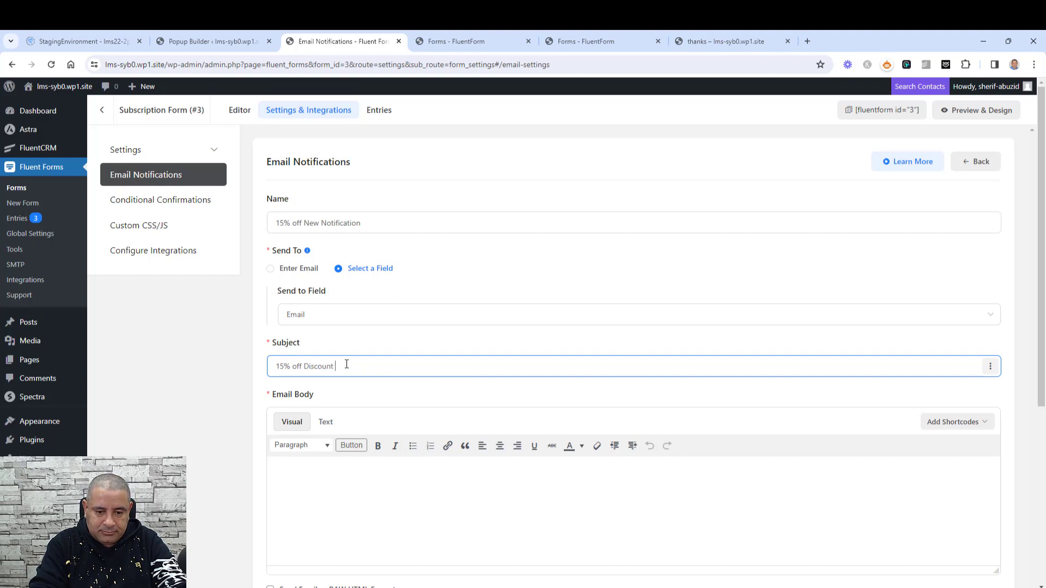
Step: Switch to Notepad and copy the Lorem Ipsum paragraphs, leaving out the email address below them
{"action": "scroll", "coordinate": [347, 365], "scroll_direction": "down", "scroll_amount": 3}
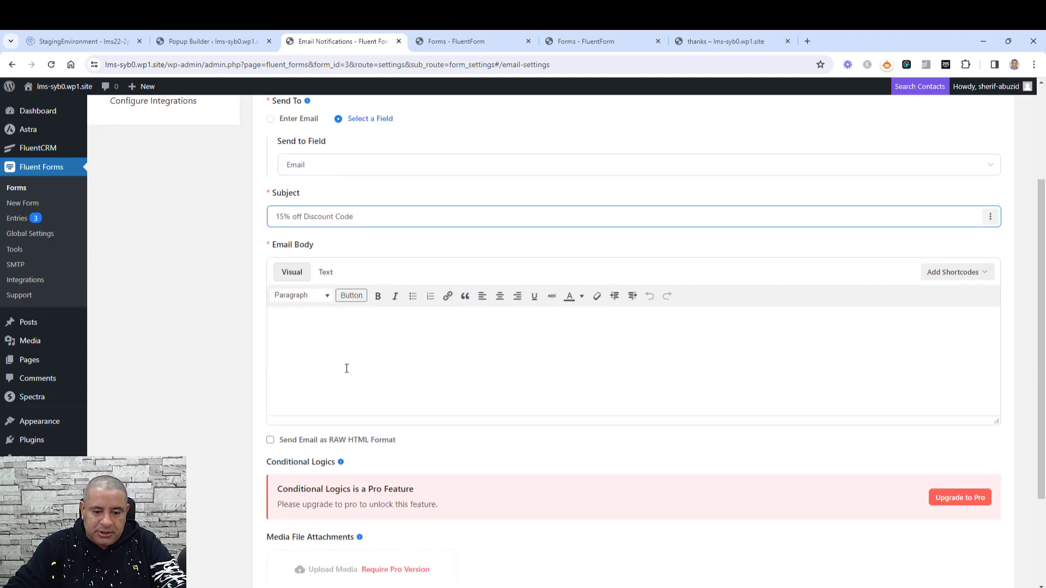
{"action": "key", "text": "alt+Tab"}
{"action": "left_click", "coordinate": [293, 320]}
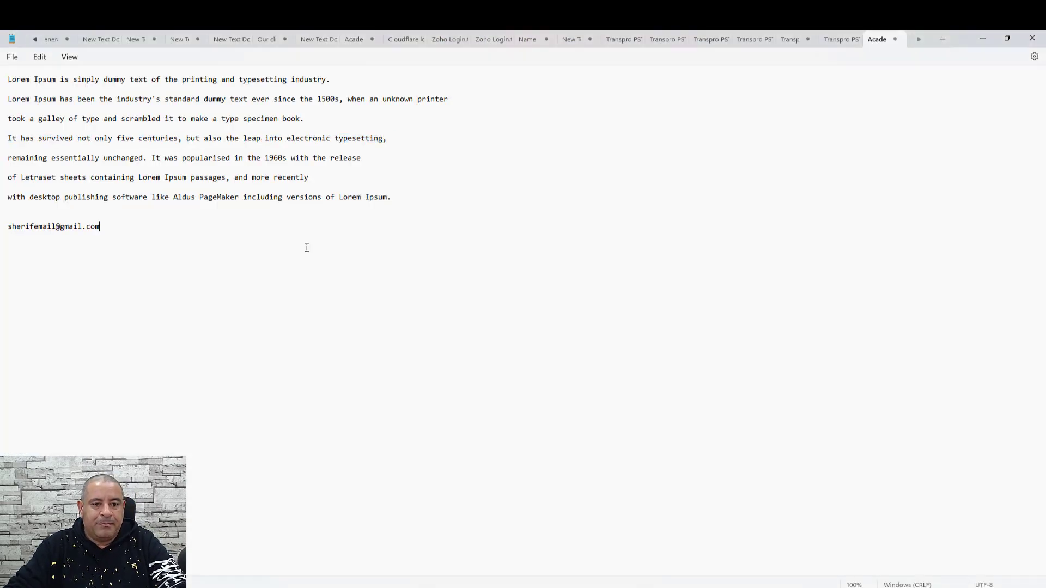
{"action": "triple_click", "coordinate": [210, 81]}
{"action": "left_click", "coordinate": [420, 218], "text": "shift"}
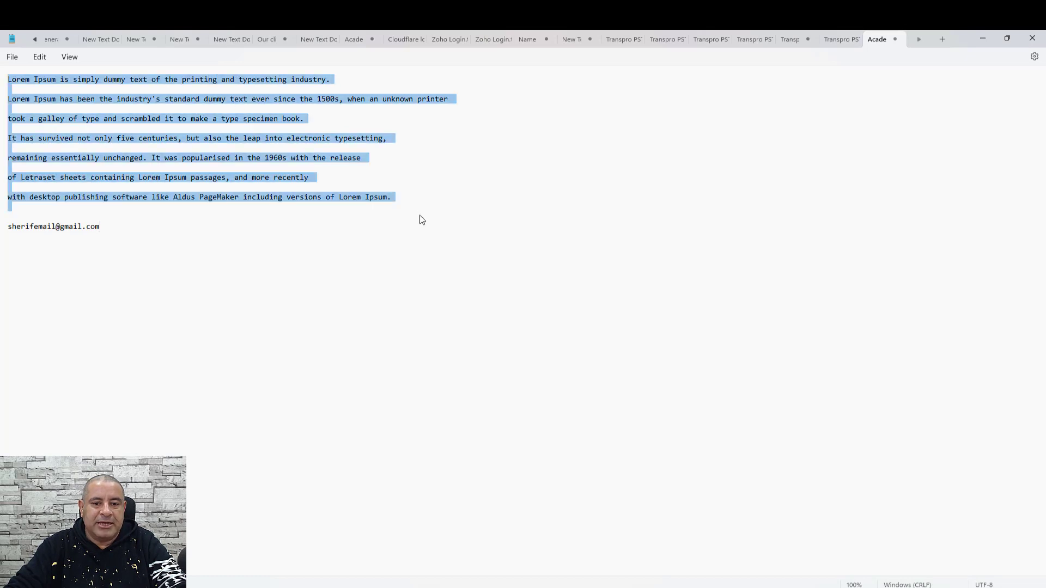
Step: Back in the browser, write the email body with the greeting Hi, the copied Lorem Ipsum text, and a Thanks sign-off with the sender's name
{"action": "key", "text": "alt+Tab"}
{"action": "left_click", "coordinate": [440, 351]}
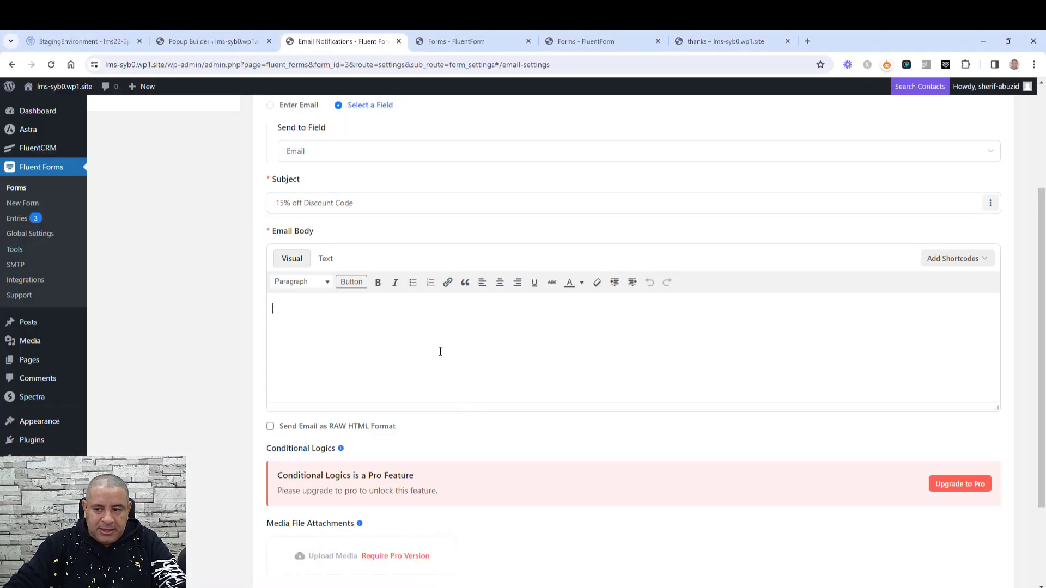
{"action": "type", "text": "Hi,"}
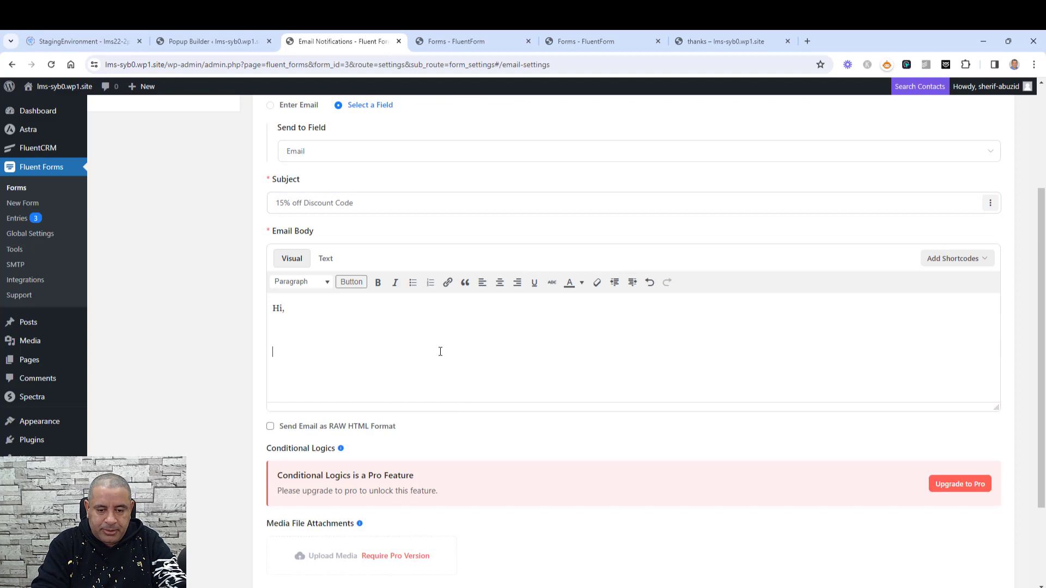
{"action": "key", "text": "ctrl+v"}
{"action": "type", "text": "Than"}
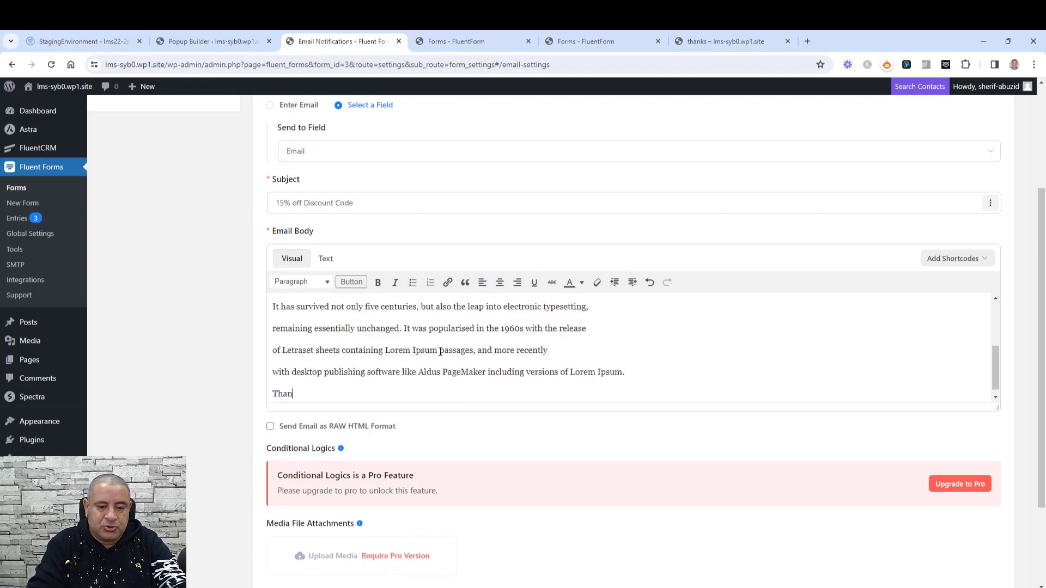
{"action": "type", "text": "ks"}
{"action": "key", "text": "Return"}
{"action": "key", "text": "Return"}
{"action": "type", "text": "Se"}
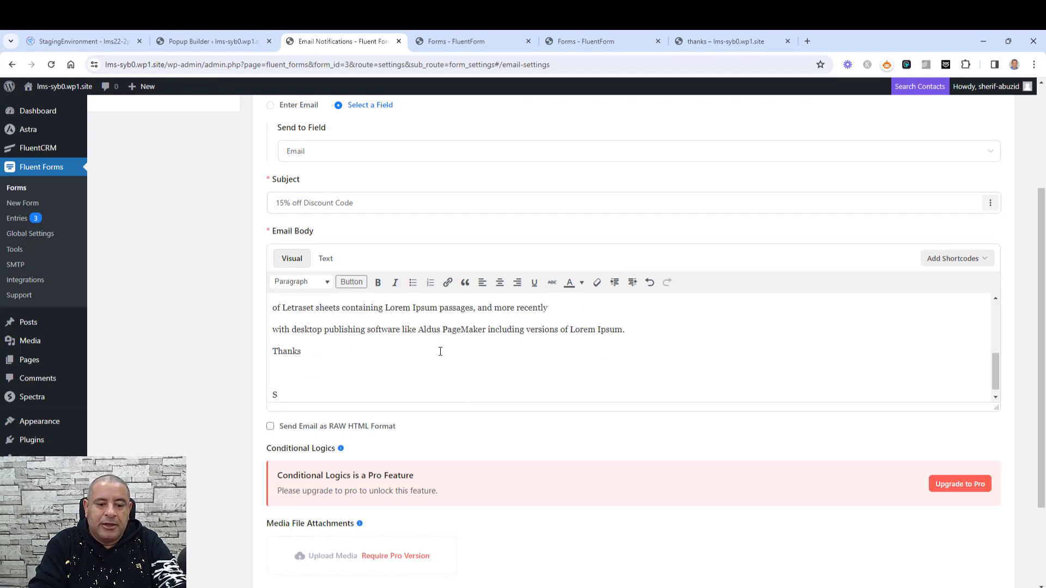
Step: Add a space after Hi in the greeting and examine the input shortcodes available for the email body
{"action": "scroll", "coordinate": [440, 352], "scroll_direction": "up", "scroll_amount": 5}
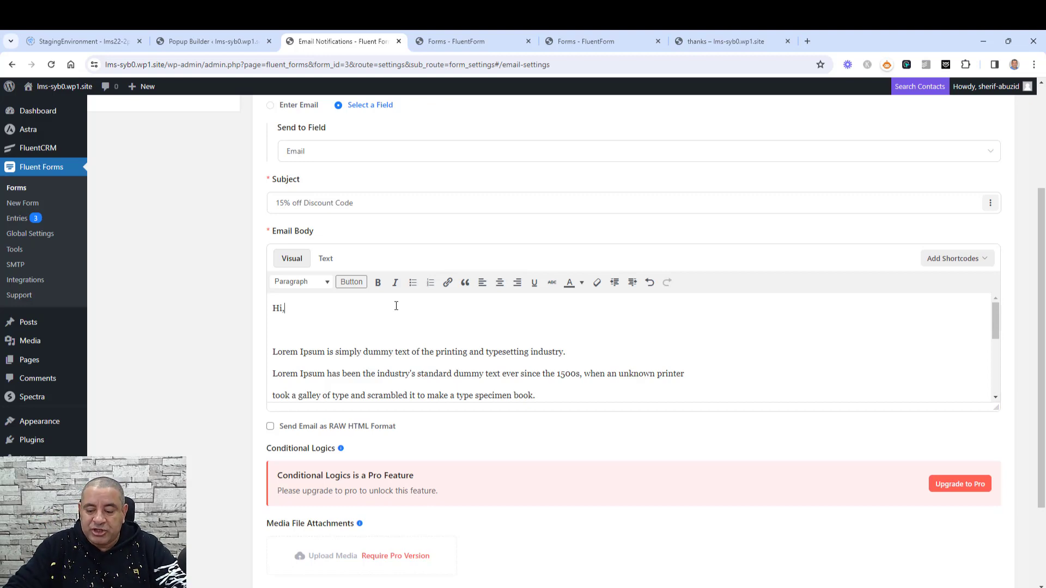
{"action": "key", "text": "Left"}
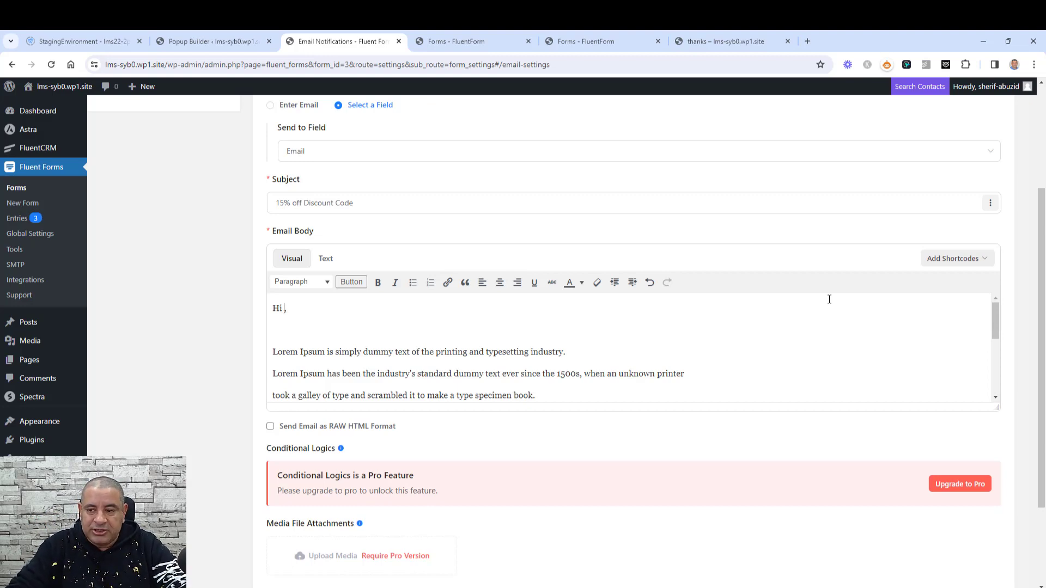
{"action": "left_click", "coordinate": [958, 259]}
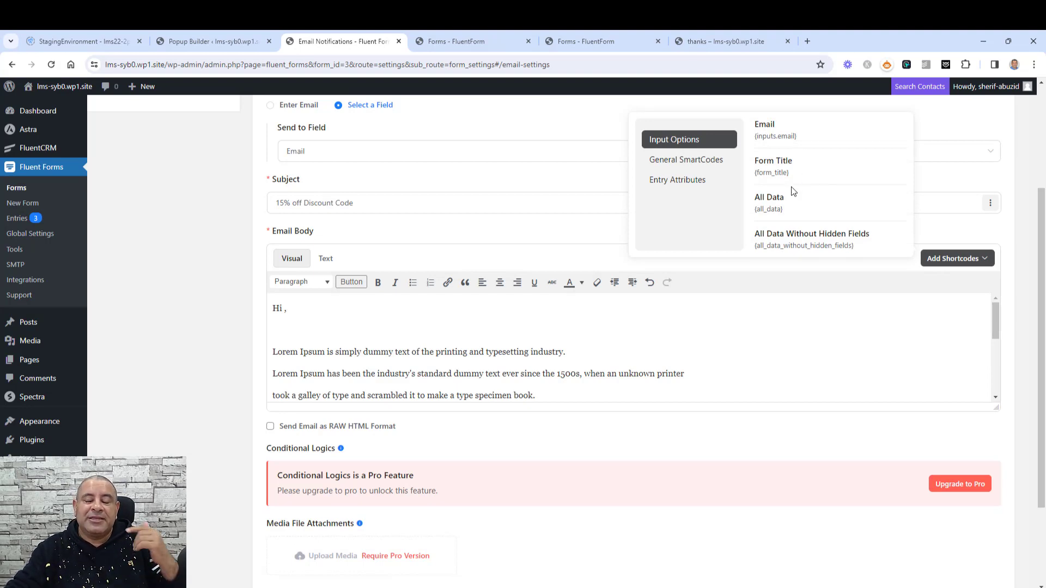
Step: Remove the blank line below the greeting, review the rest of the email body, and save the notification
{"action": "left_click", "coordinate": [358, 329]}
{"action": "key", "text": "Delete"}
{"action": "scroll", "coordinate": [358, 329], "scroll_direction": "down", "scroll_amount": 5}
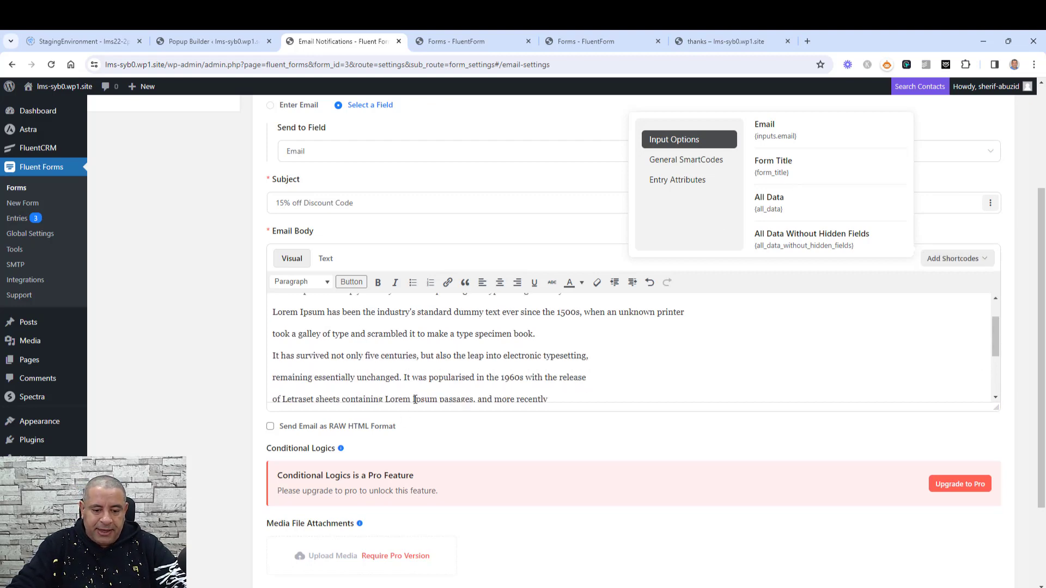
{"action": "scroll", "coordinate": [211, 407], "scroll_direction": "down", "scroll_amount": 3}
{"action": "left_click", "coordinate": [299, 533]}
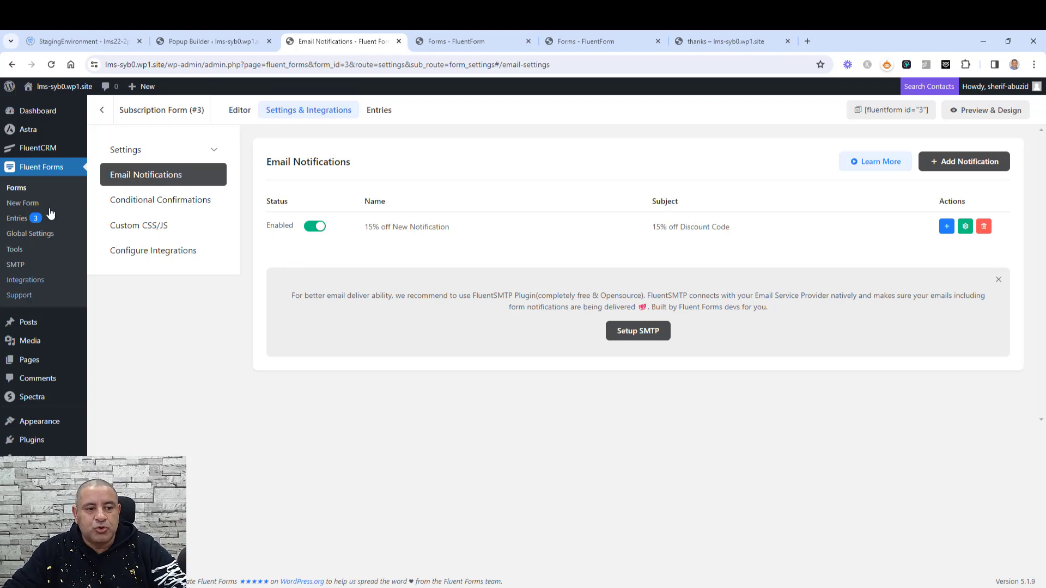
Step: In Spectra's Popup Builder, change the Site Wide popup's status to Draft and update it
{"action": "mouse_move", "coordinate": [44, 406]}
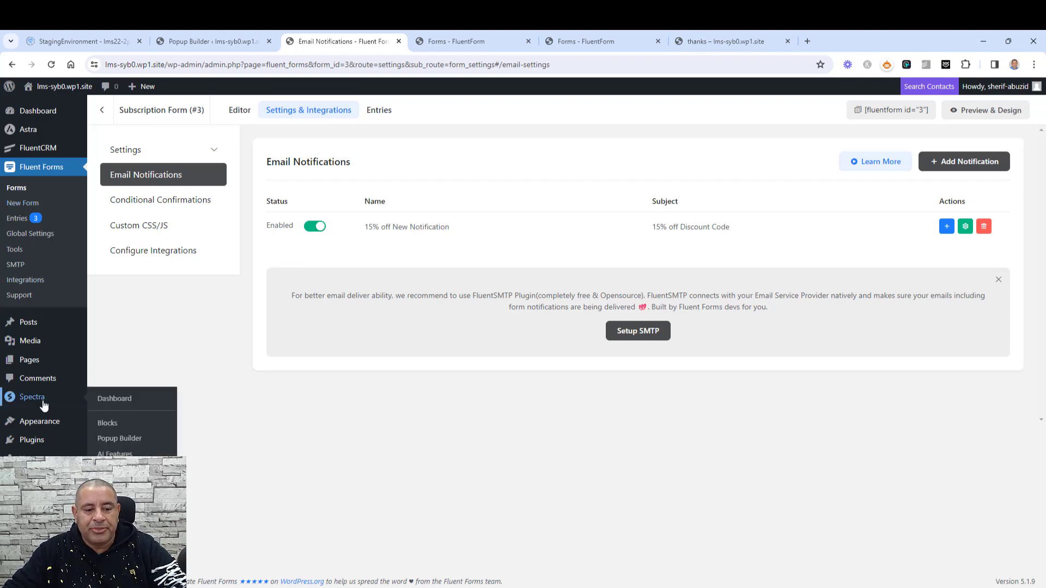
{"action": "left_click", "coordinate": [116, 439]}
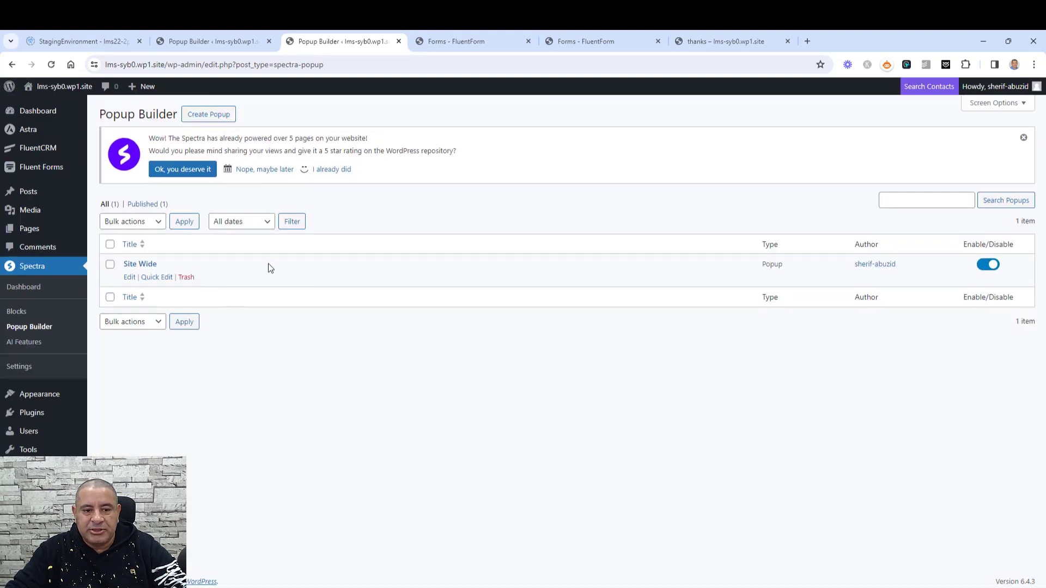
{"action": "left_click", "coordinate": [163, 277]}
{"action": "left_click", "coordinate": [643, 282]}
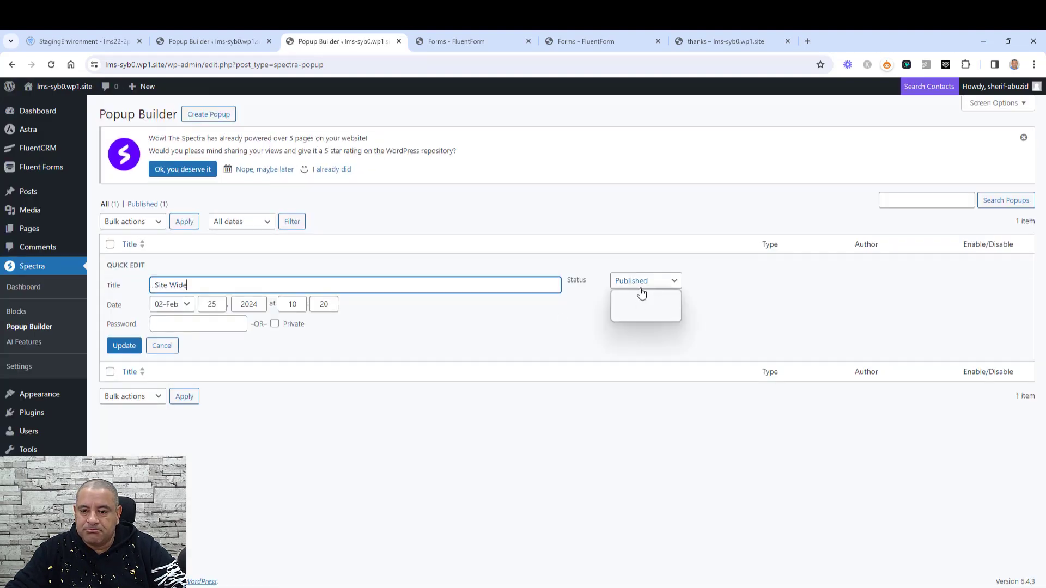
{"action": "left_click", "coordinate": [645, 314]}
{"action": "left_click", "coordinate": [135, 346]}
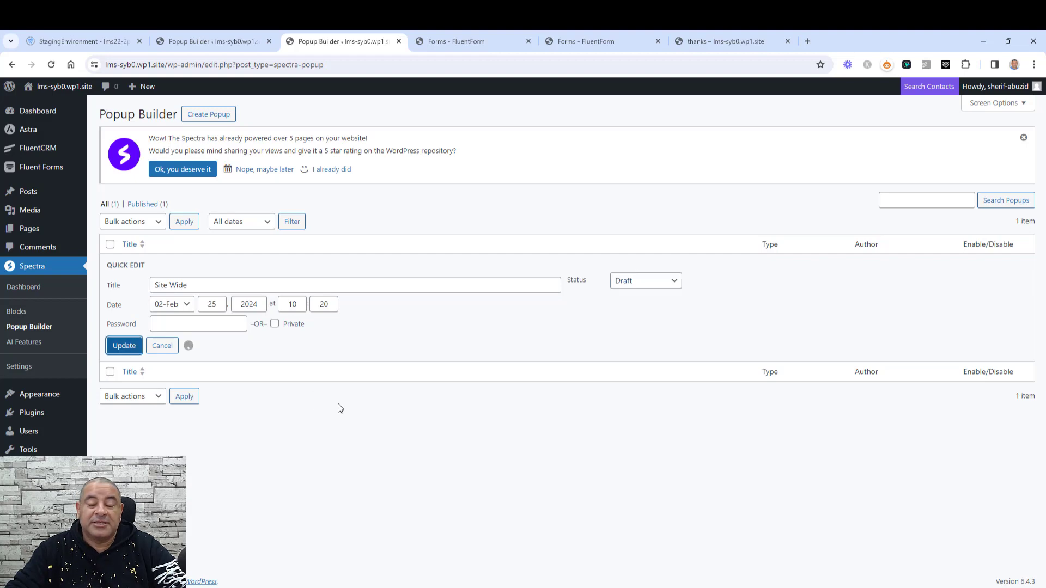
Step: Create a new Spectra popup titled 15% off Popup and choose the Popup type
{"action": "left_click", "coordinate": [225, 115]}
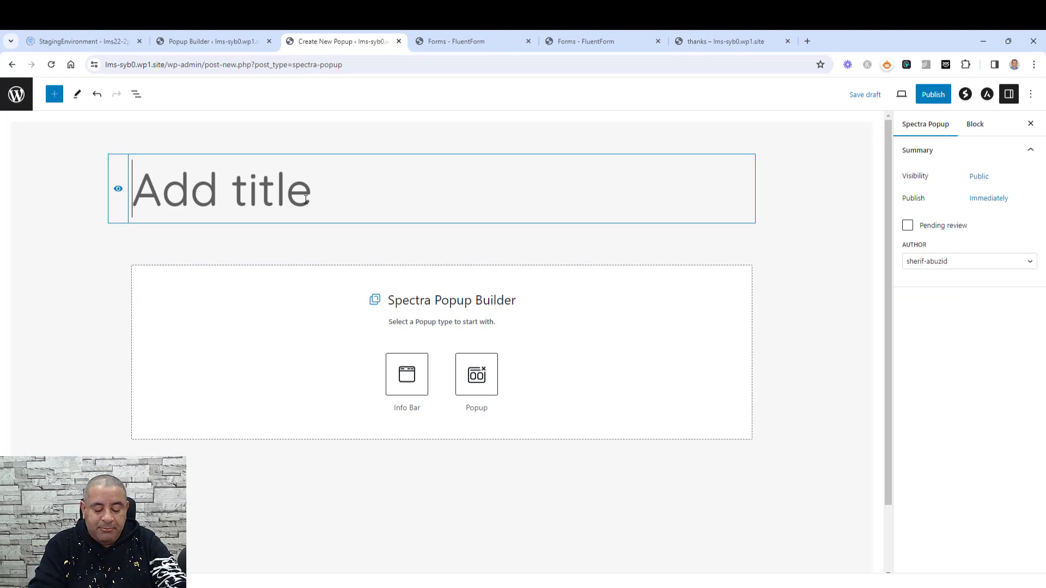
{"action": "type", "text": "15%"}
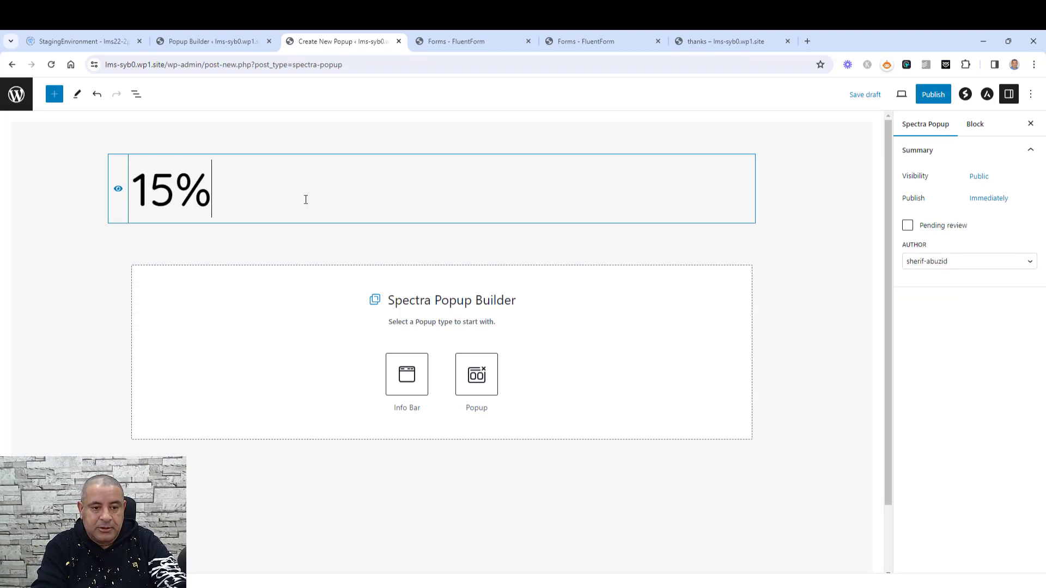
{"action": "type", "text": " off P"}
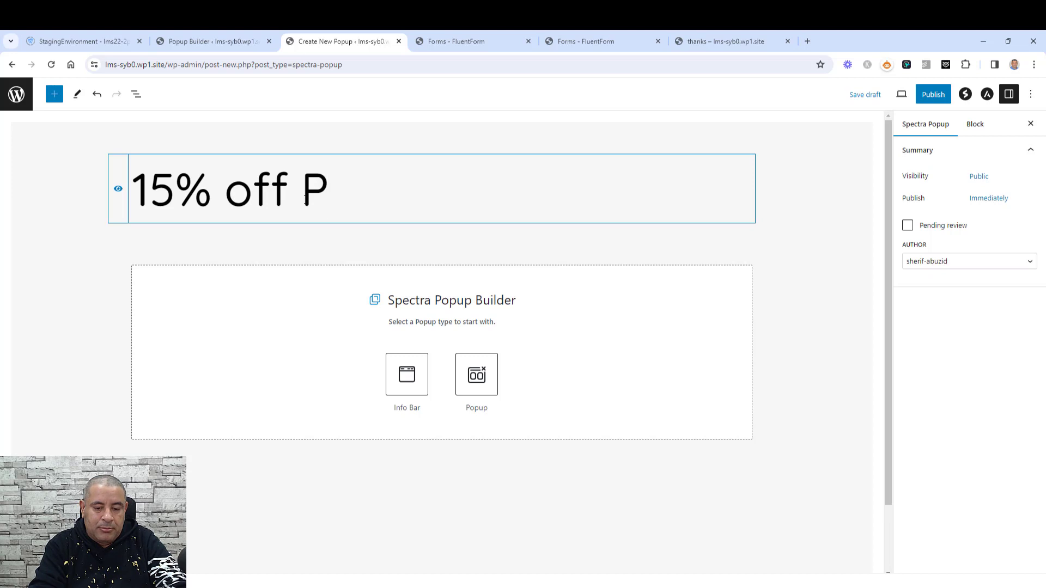
{"action": "type", "text": "opup"}
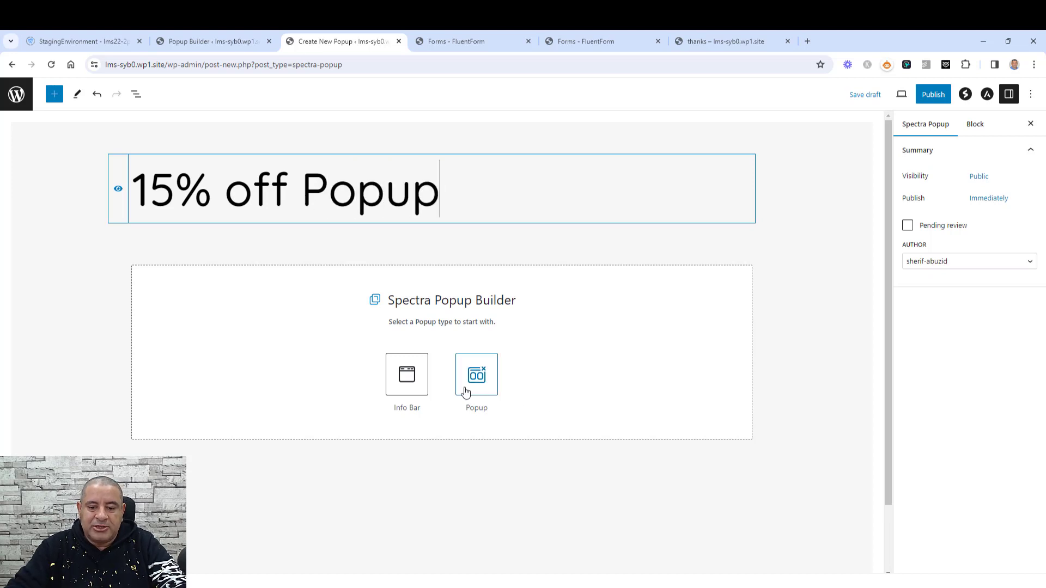
{"action": "left_click", "coordinate": [477, 377]}
Step: Show the block list and delete the default Info Box block from the popup
{"action": "scroll", "coordinate": [470, 380], "scroll_direction": "down", "scroll_amount": 3}
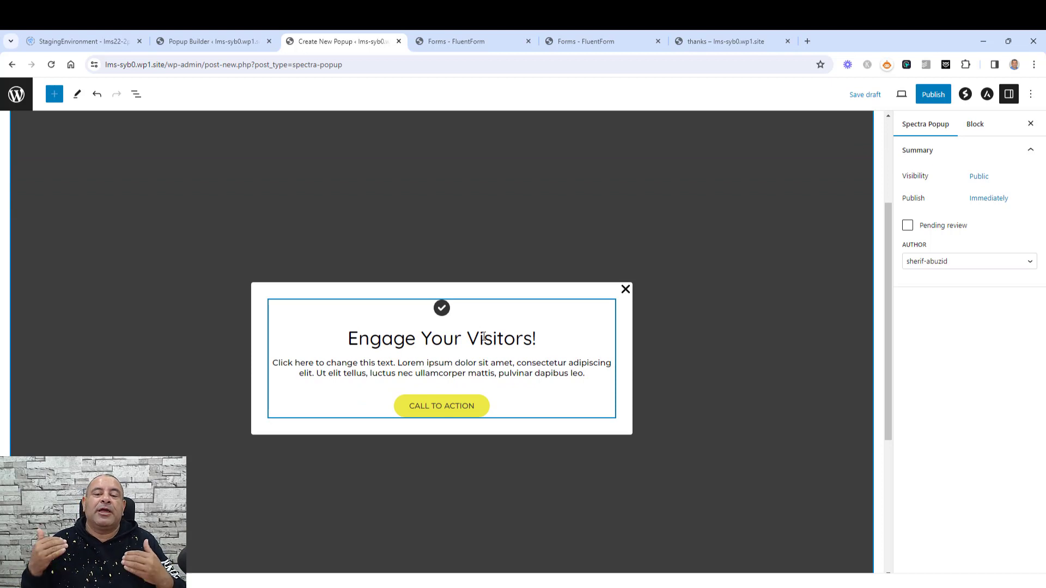
{"action": "left_click", "coordinate": [484, 338]}
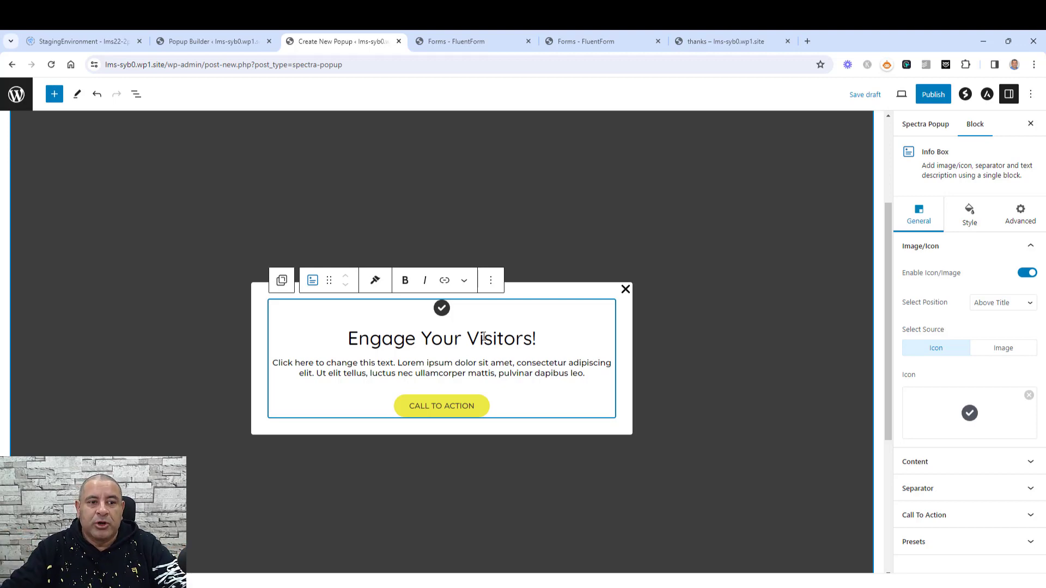
{"action": "left_click", "coordinate": [136, 94]}
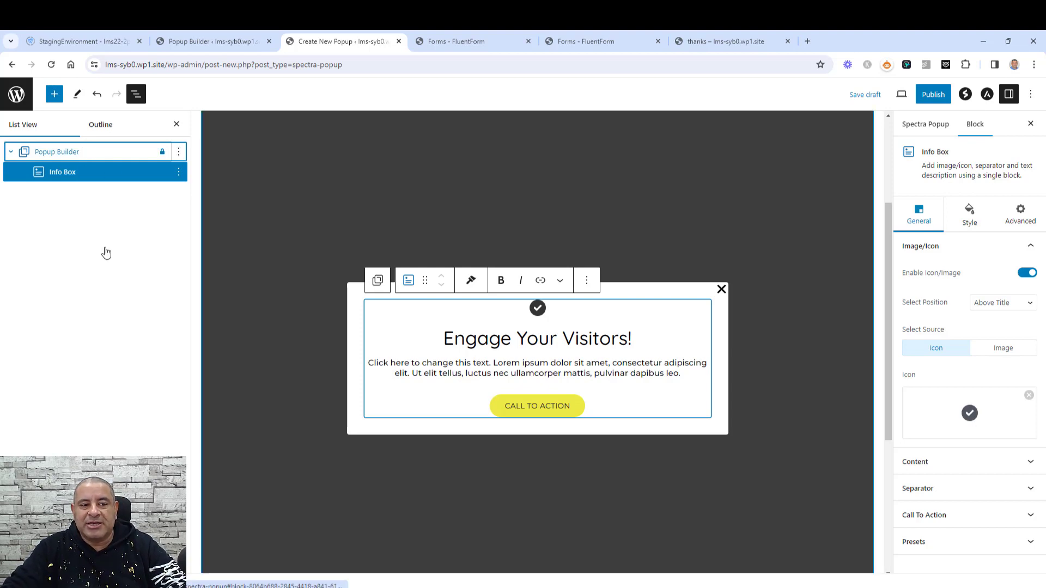
{"action": "left_click", "coordinate": [511, 337]}
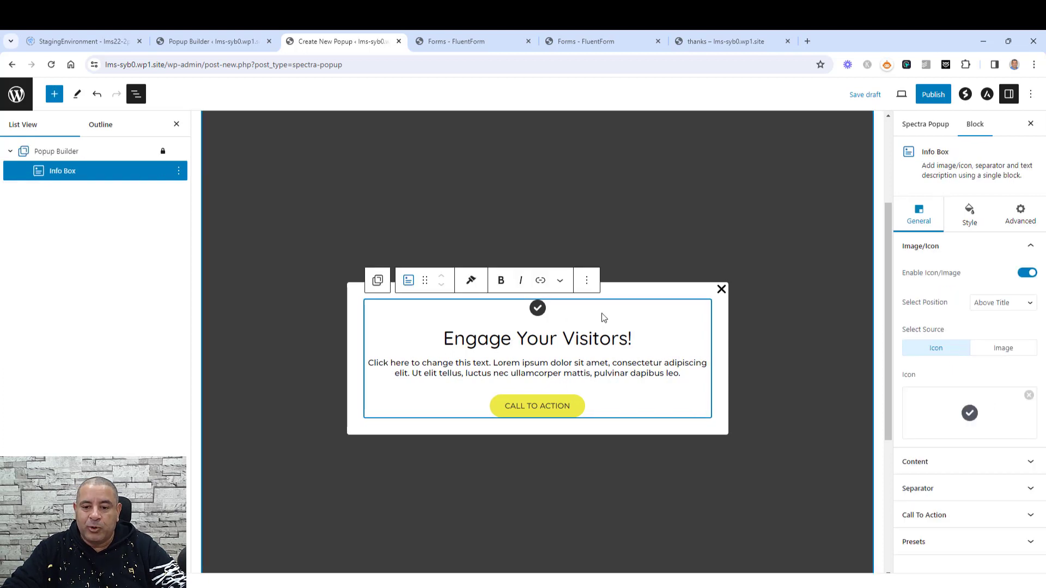
{"action": "left_click", "coordinate": [587, 280]}
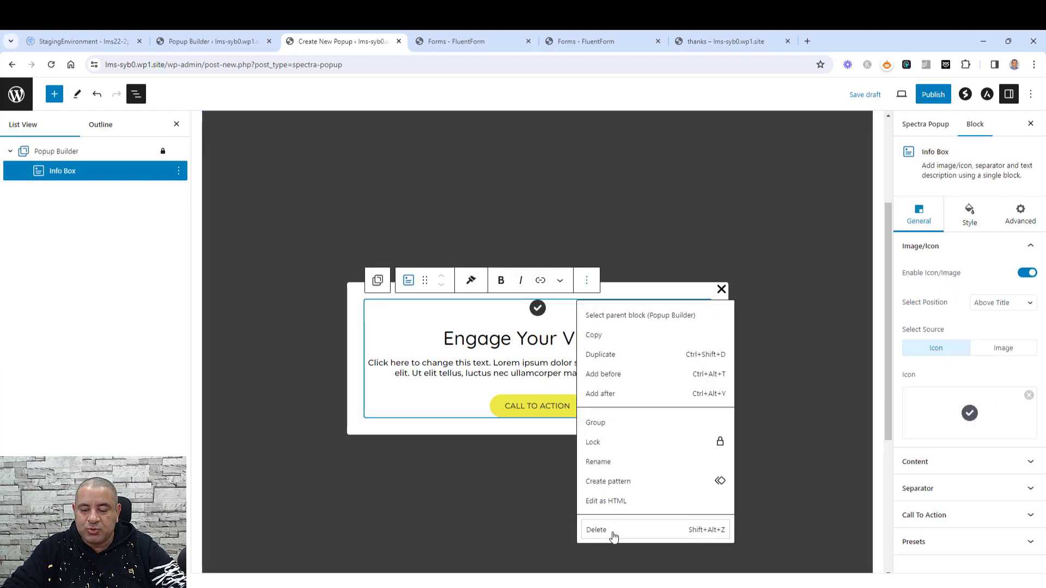
{"action": "key", "text": "shift+alt+z"}
Step: Add a core WordPress Heading block to the popup reading "Signup and get a 15% off Discount Code"
{"action": "left_click", "coordinate": [547, 362]}
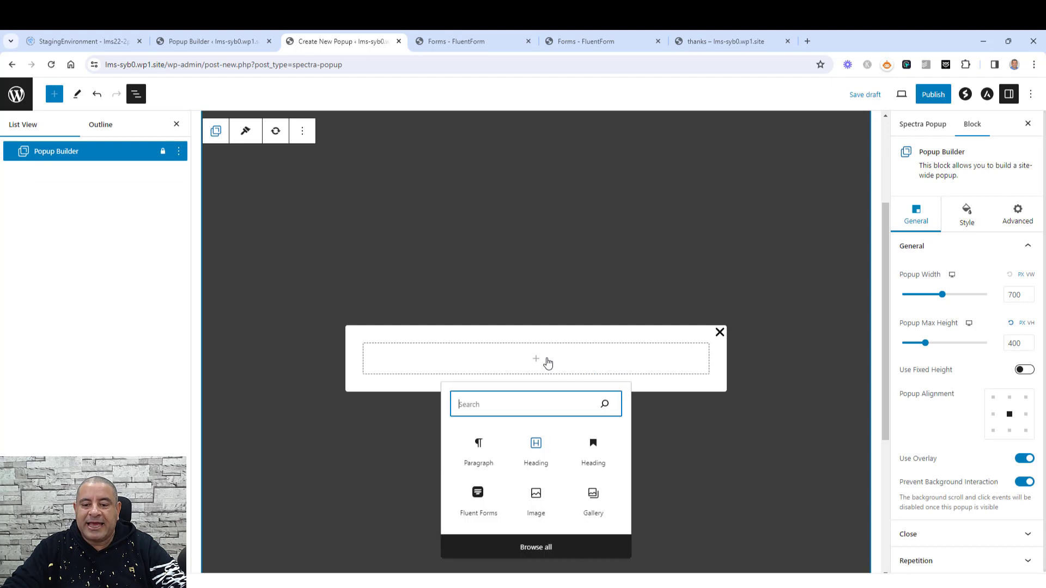
{"action": "left_click", "coordinate": [593, 460]}
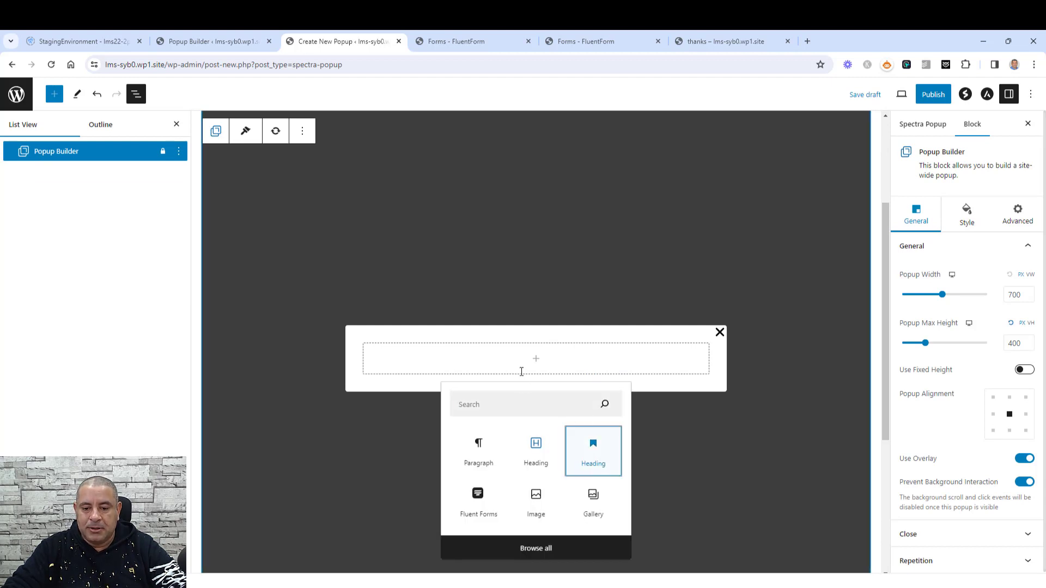
{"action": "type", "text": "Sig"}
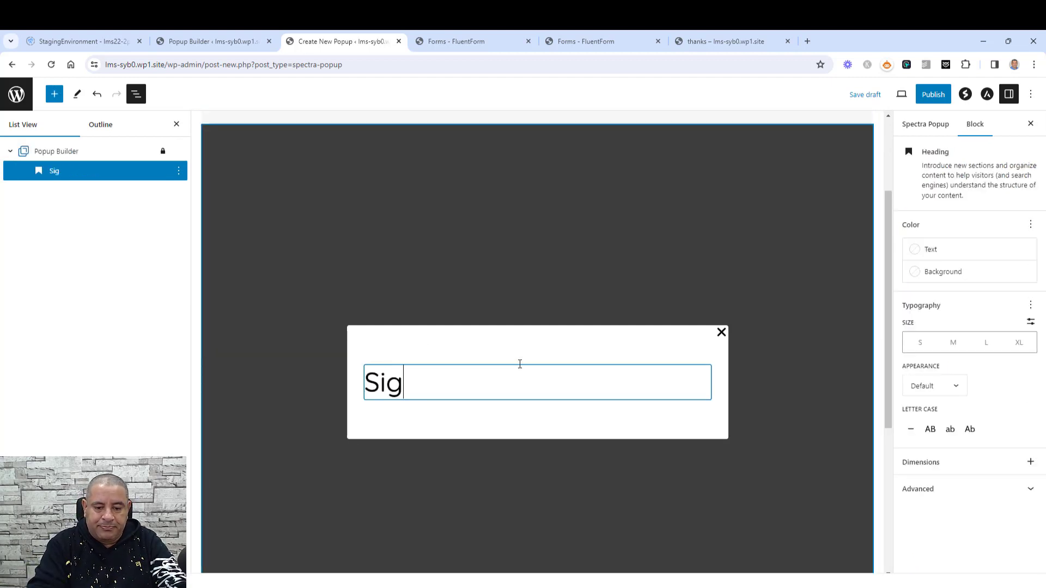
{"action": "type", "text": "nup an"}
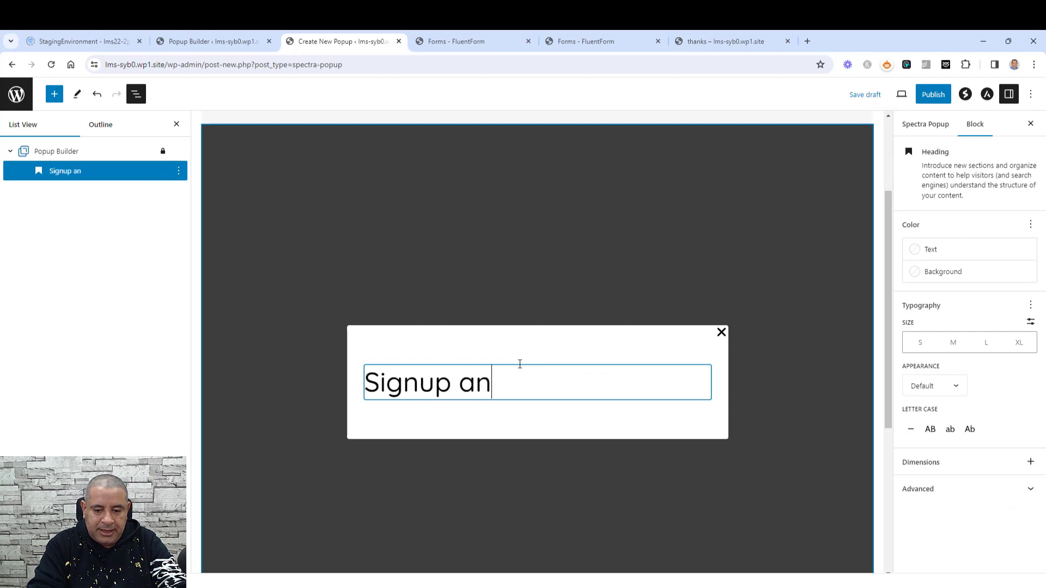
{"action": "type", "text": "d aget a"}
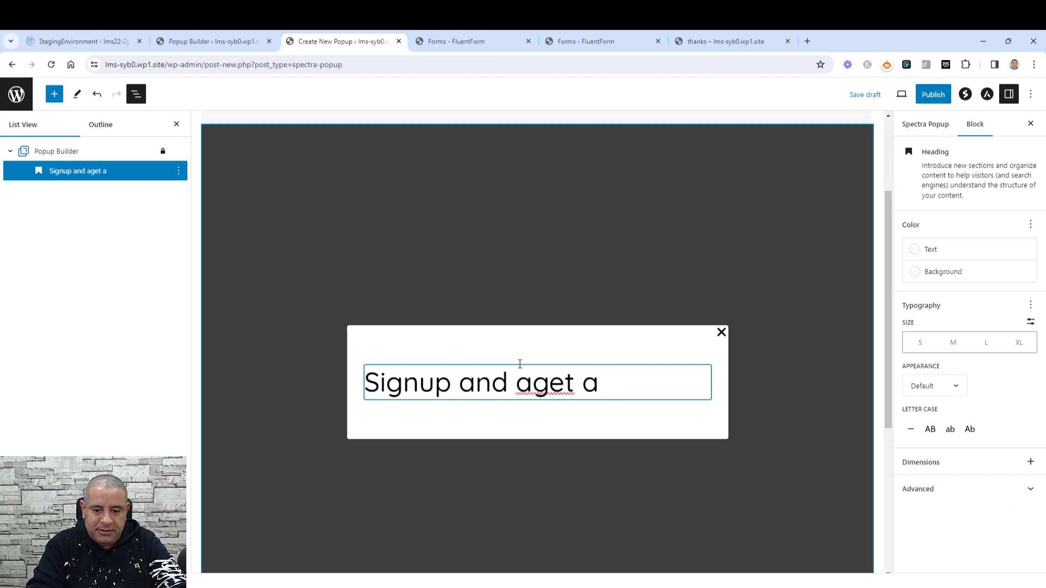
{"action": "key", "text": "BackSpace"}
{"action": "key", "text": "BackSpace"}
{"action": "key", "text": "BackSpace"}
{"action": "key", "text": "BackSpace"}
{"action": "key", "text": "BackSpace"}
{"action": "key", "text": "BackSpace"}
{"action": "key", "text": "BackSpace"}
{"action": "key", "text": "BackSpace"}
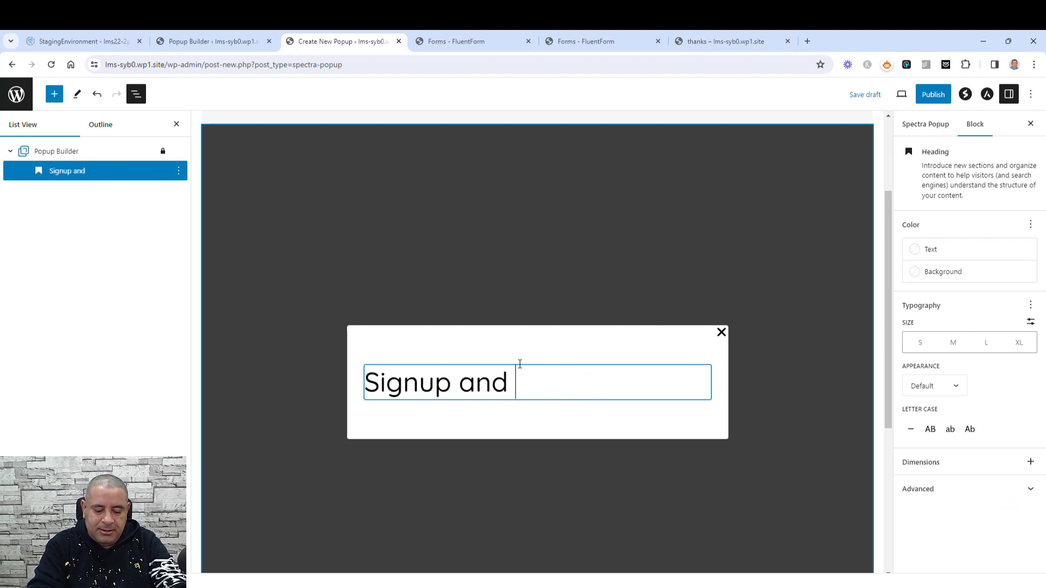
{"action": "type", "text": "get a 15"}
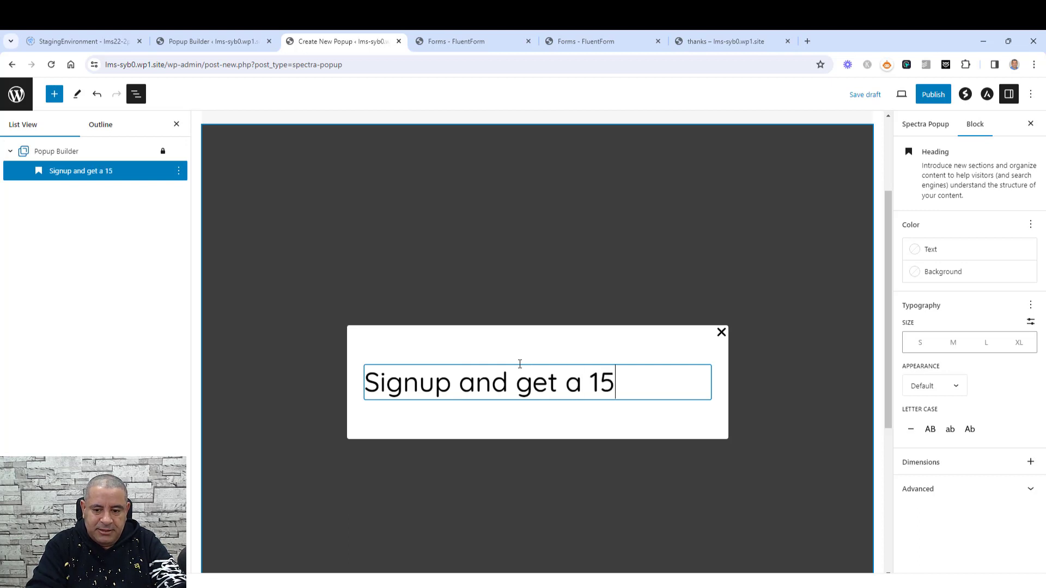
{"action": "type", "text": "% off D"}
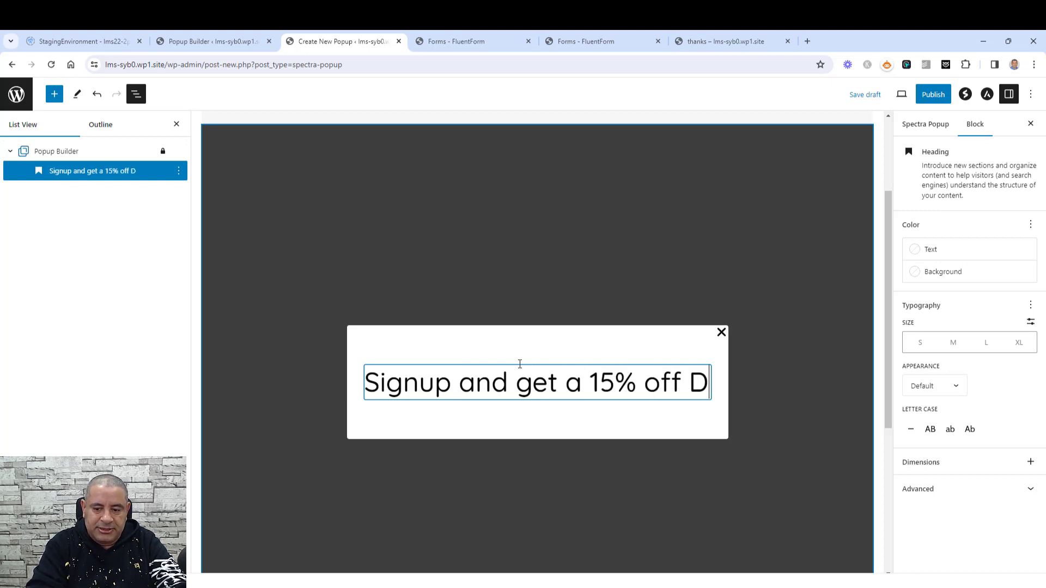
{"action": "type", "text": "Iscou"}
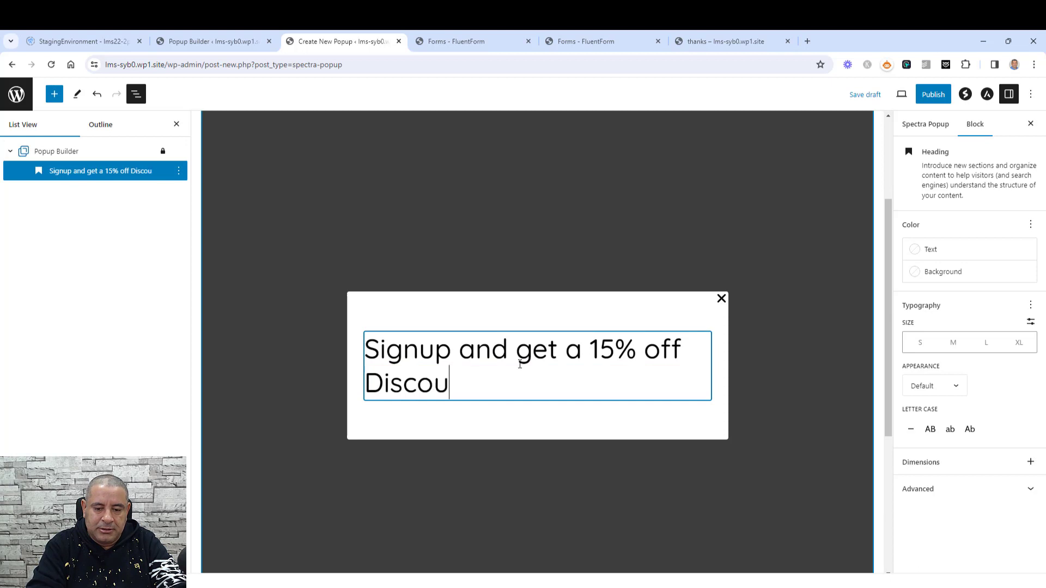
{"action": "type", "text": "nt Doed"}
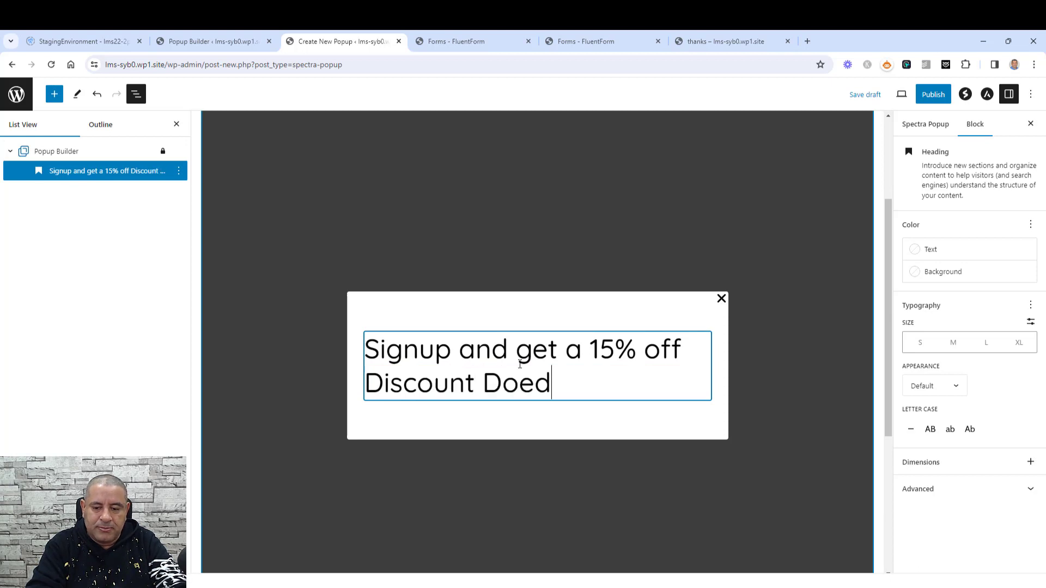
{"action": "key", "text": "BackSpace"}
{"action": "key", "text": "BackSpace"}
{"action": "key", "text": "BackSpace"}
{"action": "key", "text": "BackSpace"}
{"action": "type", "text": "Code"}
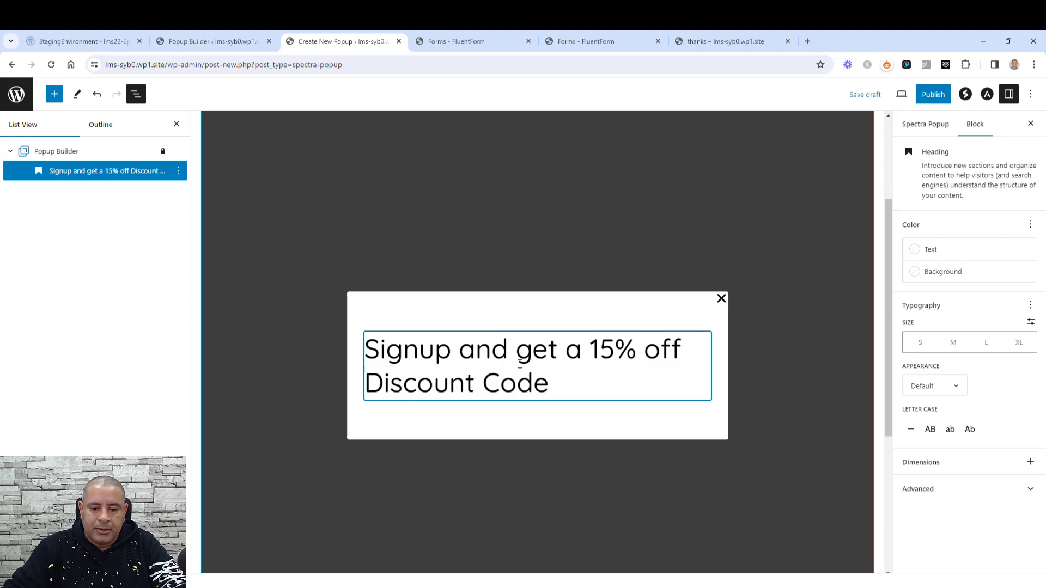
Step: Capitalise "Get" in the popup heading and centre the heading text
{"action": "left_click_drag", "start_coordinate": [516, 355], "coordinate": [530, 354]}
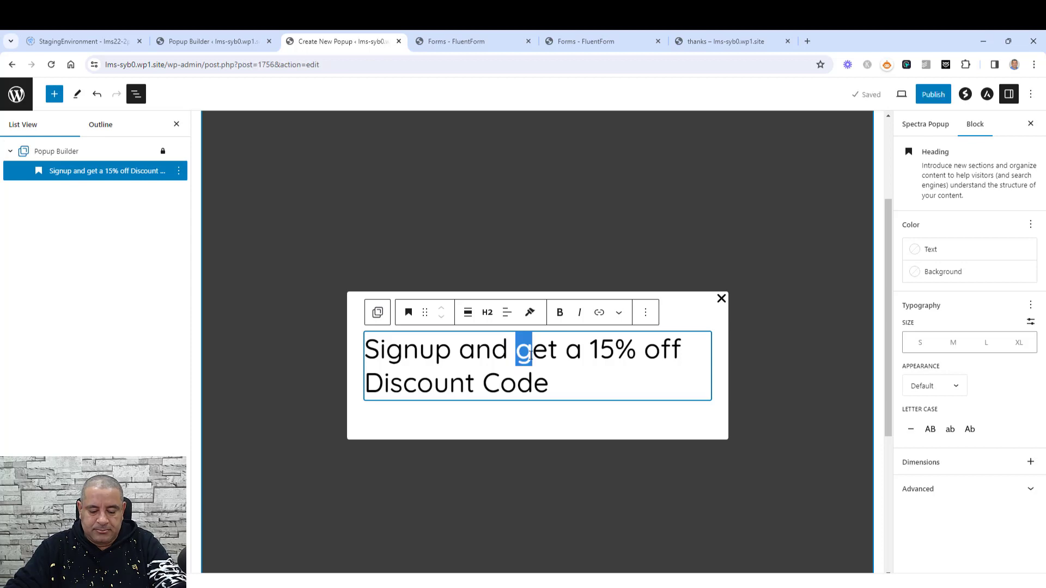
{"action": "type", "text": "G"}
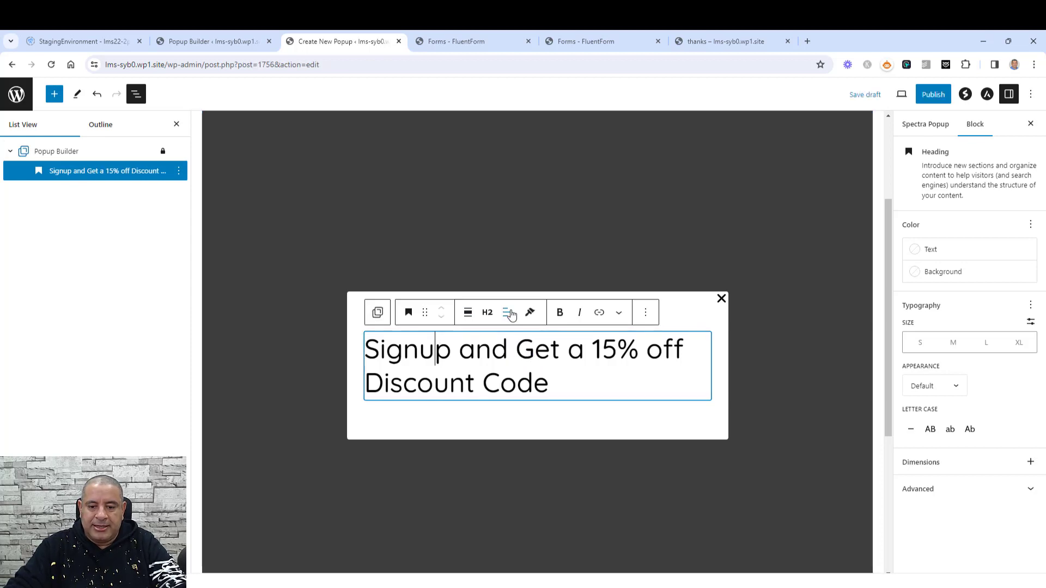
{"action": "left_click", "coordinate": [506, 312]}
{"action": "left_click", "coordinate": [547, 367]}
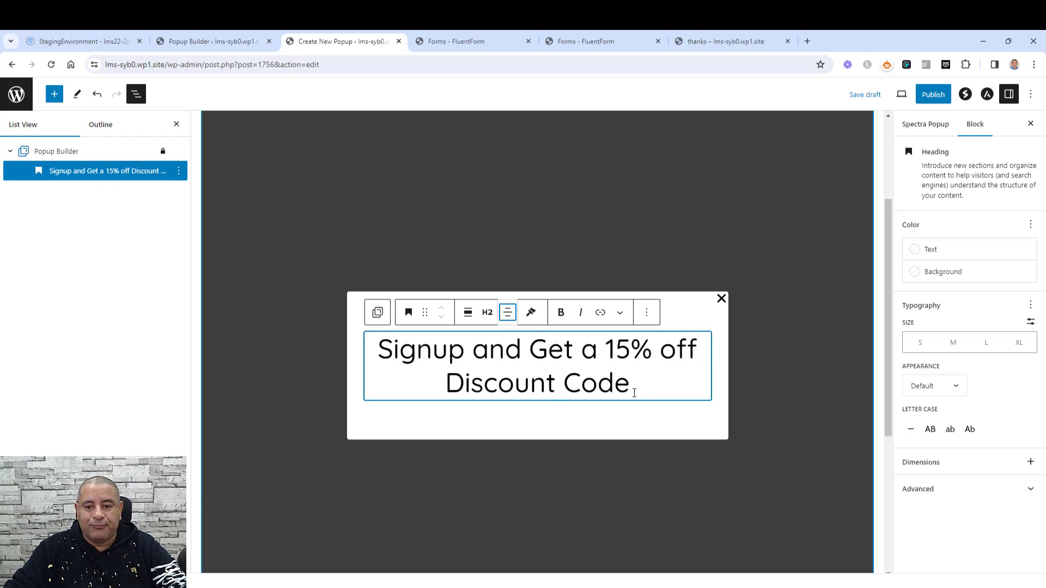
Step: Insert a Fluent Forms block after the heading and choose Subscription Form (#3)
{"action": "left_click", "coordinate": [647, 312]}
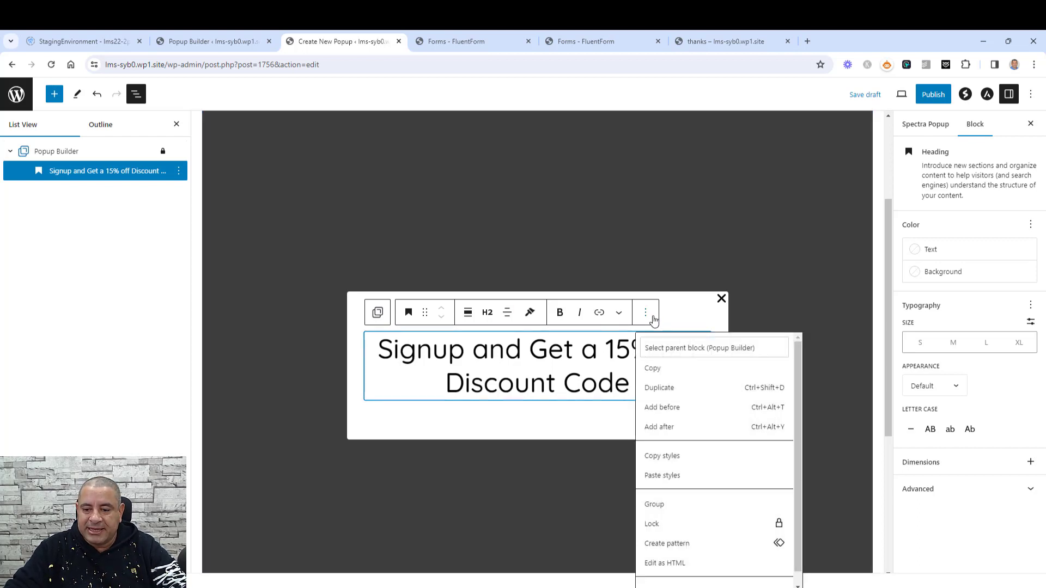
{"action": "left_click", "coordinate": [668, 428]}
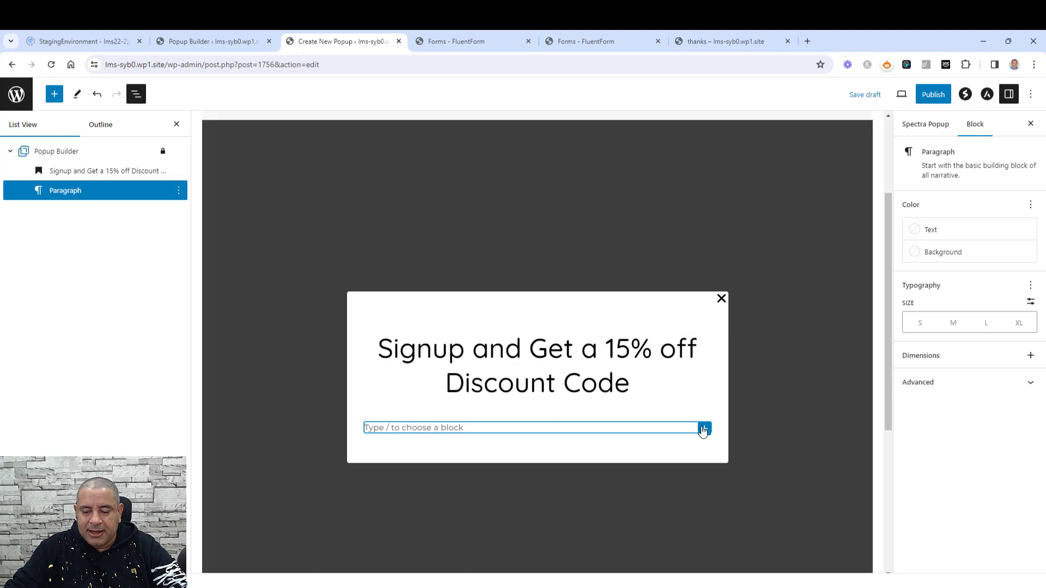
{"action": "left_click", "coordinate": [704, 429]}
{"action": "type", "text": "FLU"}
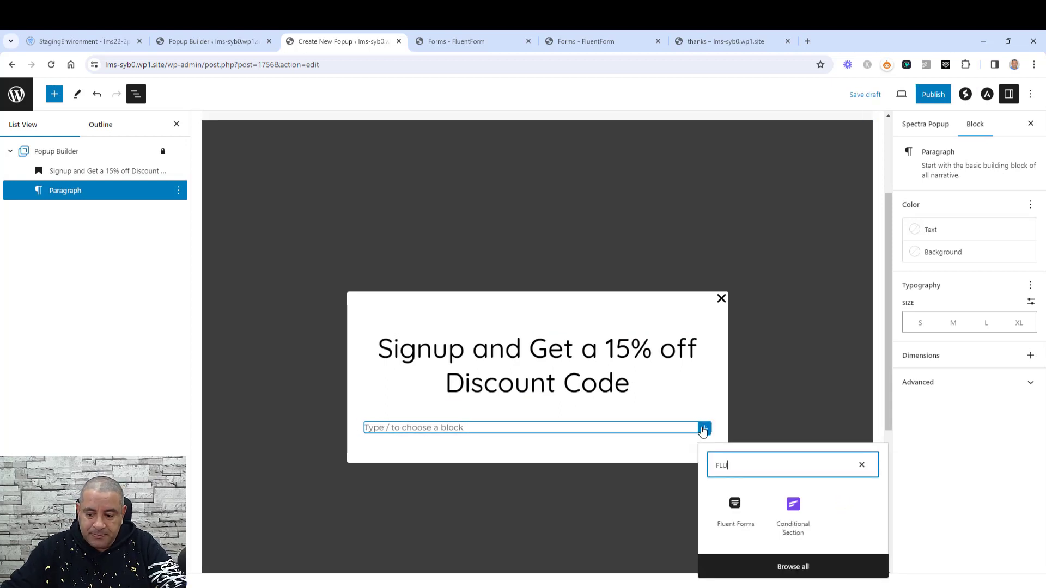
{"action": "left_click", "coordinate": [741, 524]}
{"action": "left_click", "coordinate": [435, 479]}
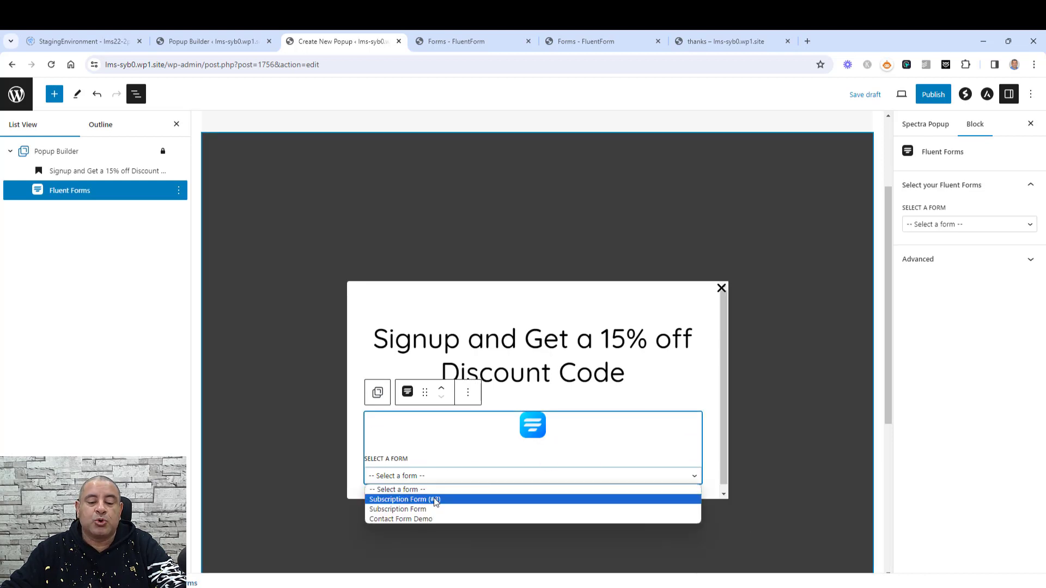
{"action": "left_click", "coordinate": [434, 500]}
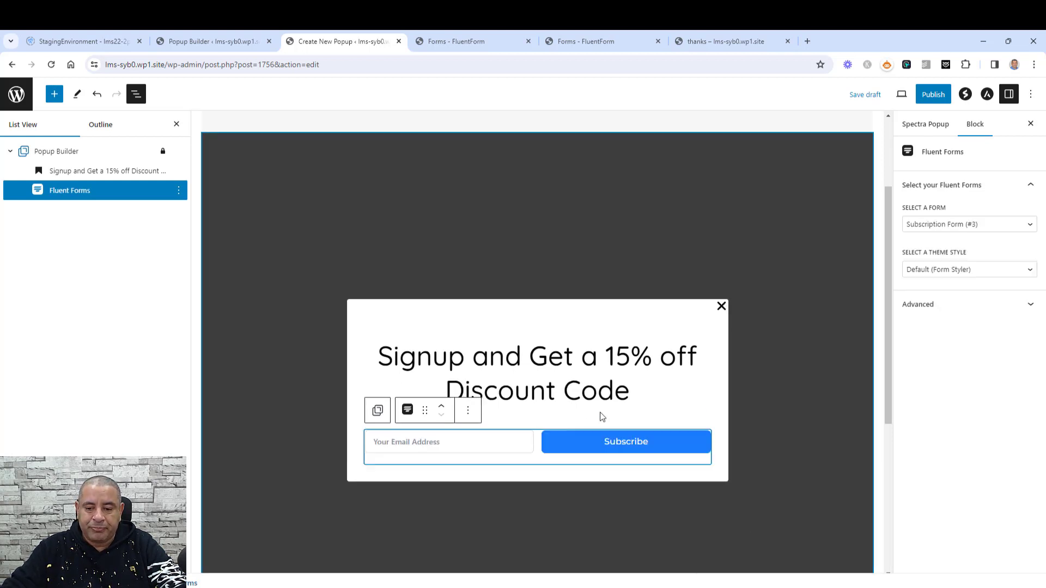
Step: Add a centred paragraph after the form using the Notepad line "remaining essentially unchanged. It was popularised in the 1960s with the release"
{"action": "left_click", "coordinate": [468, 412]}
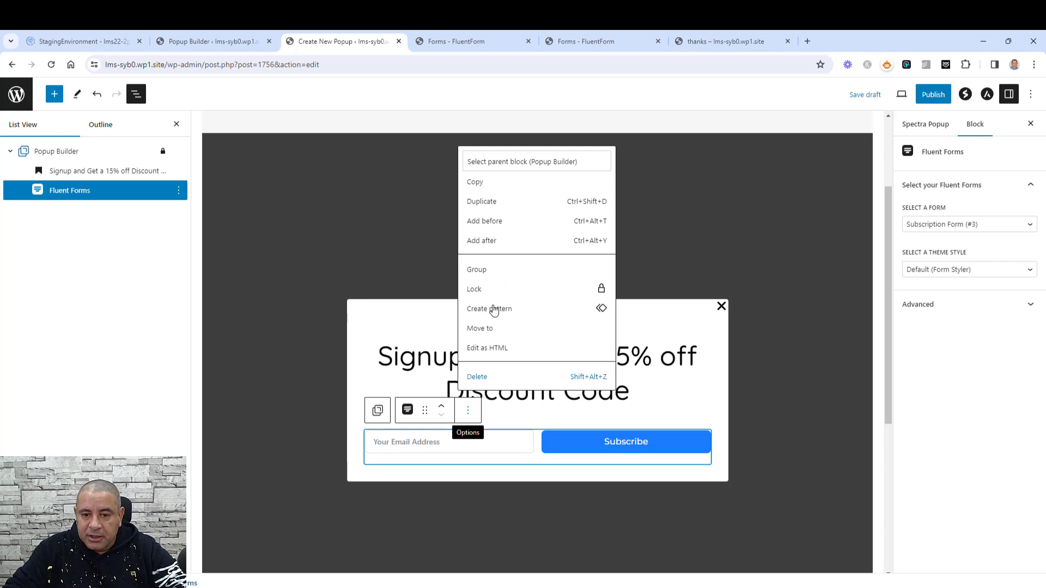
{"action": "left_click", "coordinate": [499, 241]}
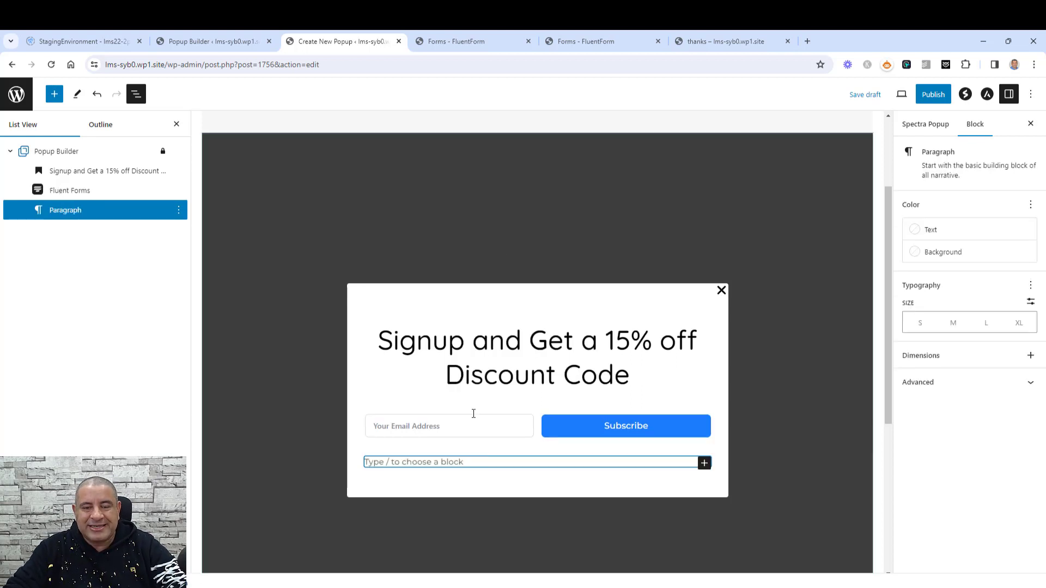
{"action": "key", "text": "alt+Tab"}
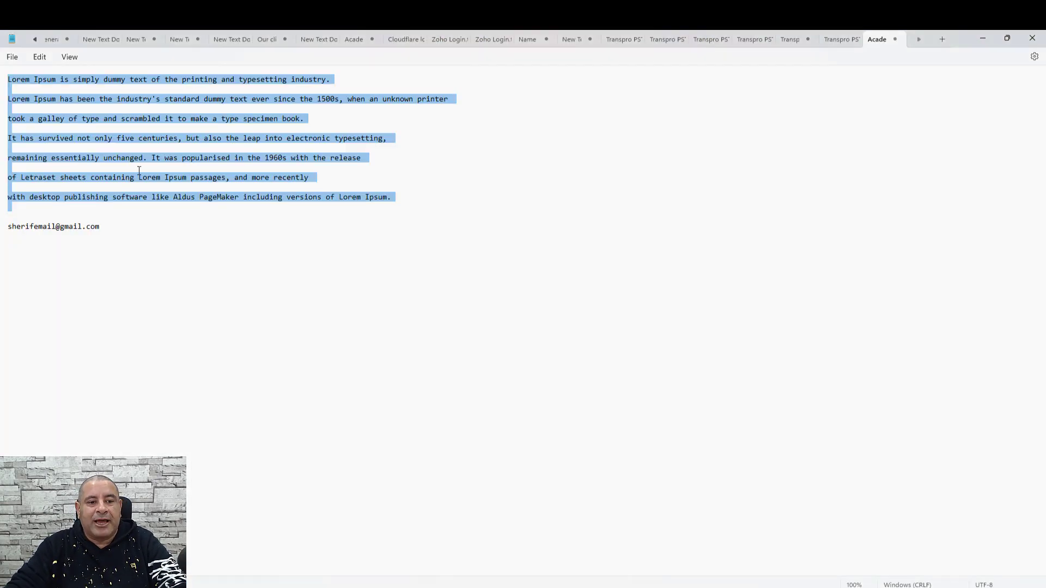
{"action": "triple_click", "coordinate": [145, 157]}
{"action": "key", "text": "ctrl+c"}
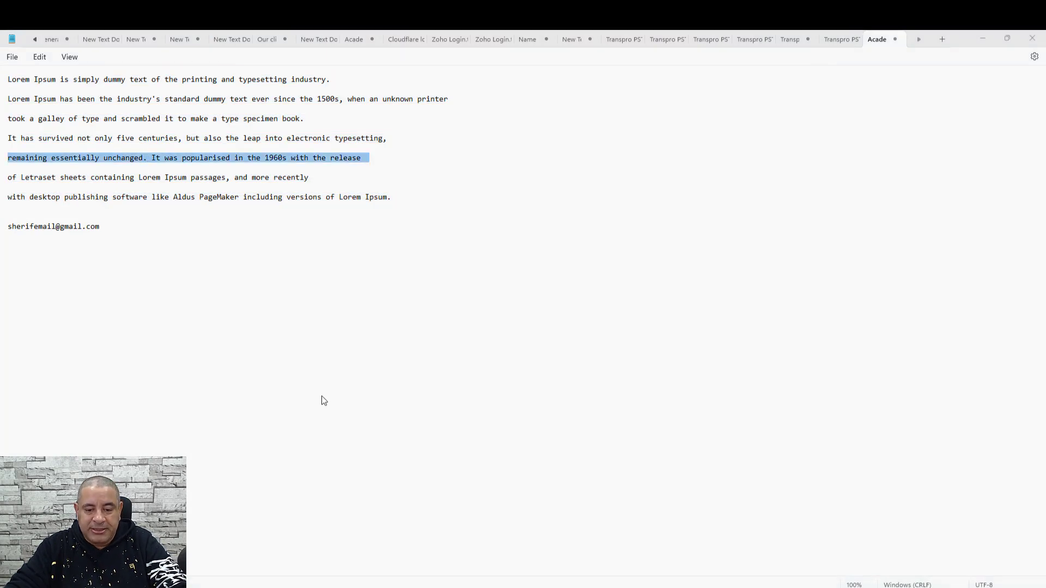
{"action": "key", "text": "alt+Tab"}
{"action": "key", "text": "ctrl+v"}
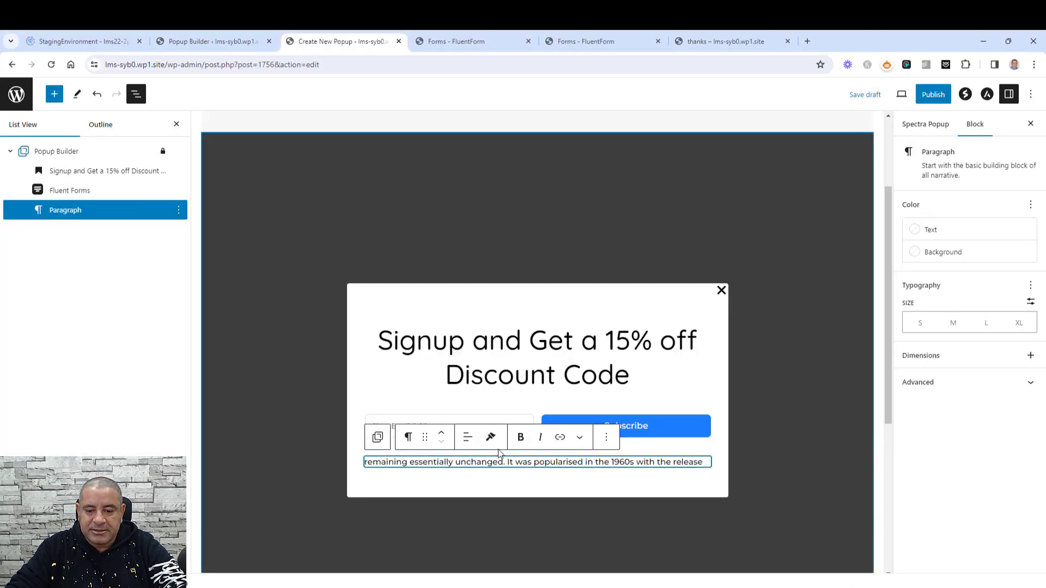
{"action": "left_click", "coordinate": [466, 436]}
{"action": "left_click", "coordinate": [497, 491]}
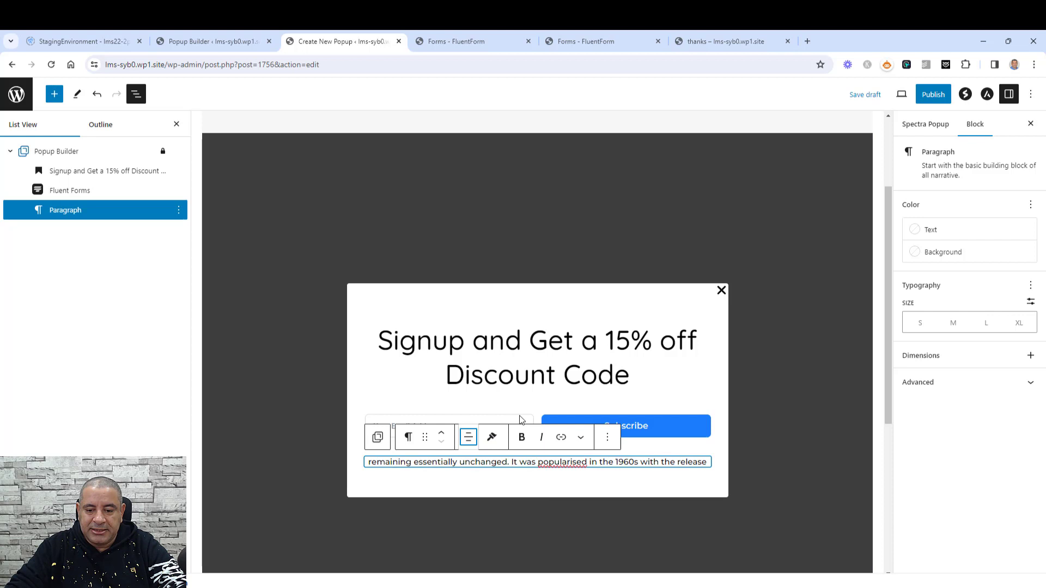
Step: Add a paragraph between the heading and the form, paste the same copied line and centre it
{"action": "left_click", "coordinate": [581, 375]}
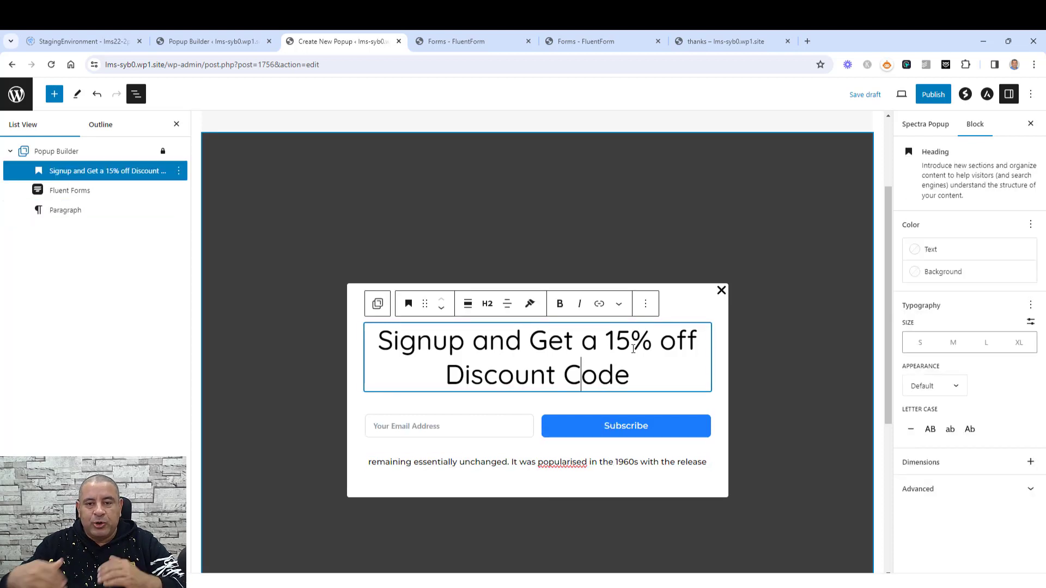
{"action": "left_click", "coordinate": [646, 303]}
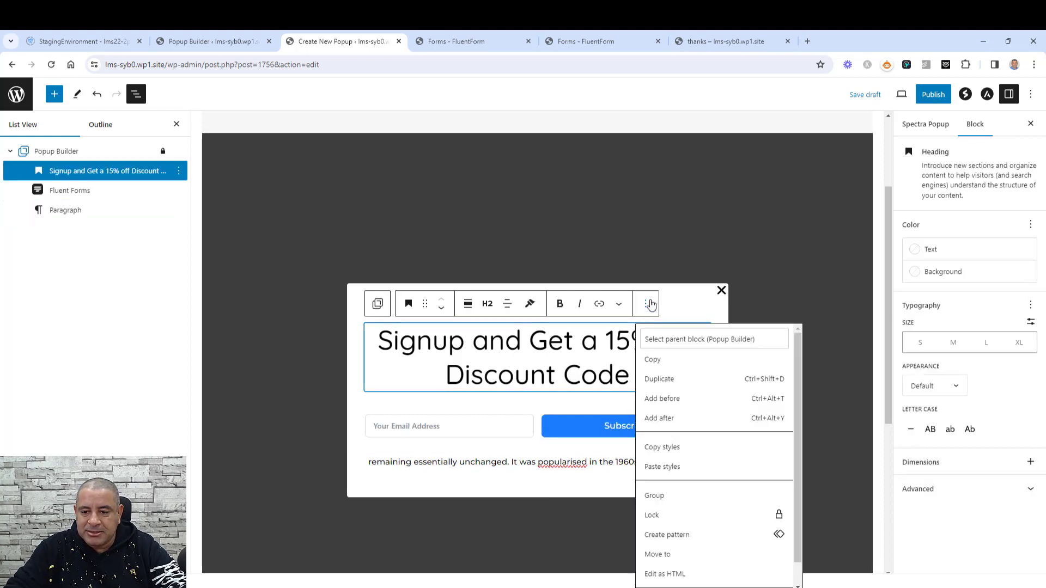
{"action": "left_click", "coordinate": [677, 419]}
{"action": "key", "text": "ctrl+v"}
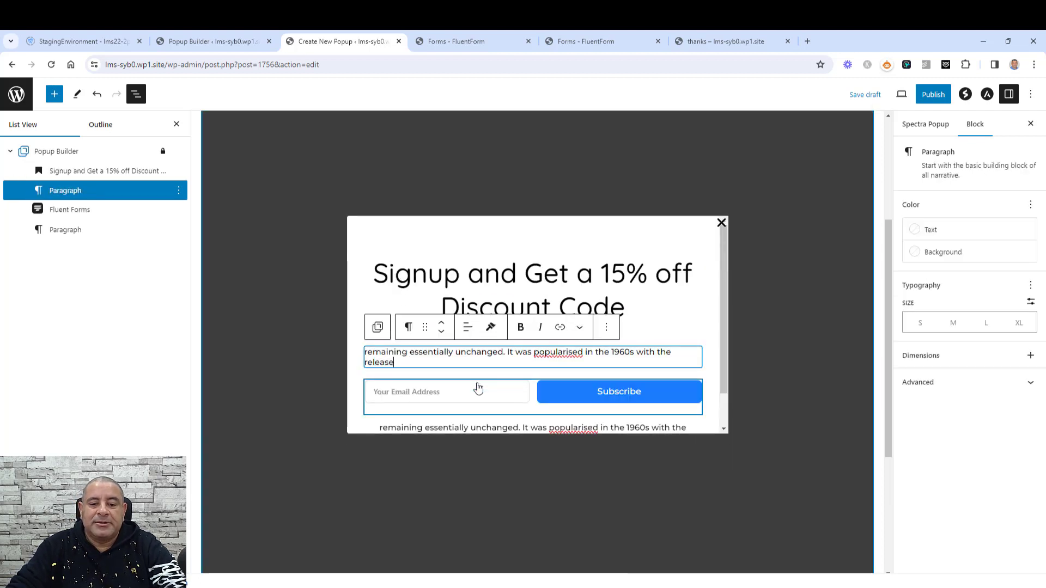
{"action": "left_click", "coordinate": [470, 333]}
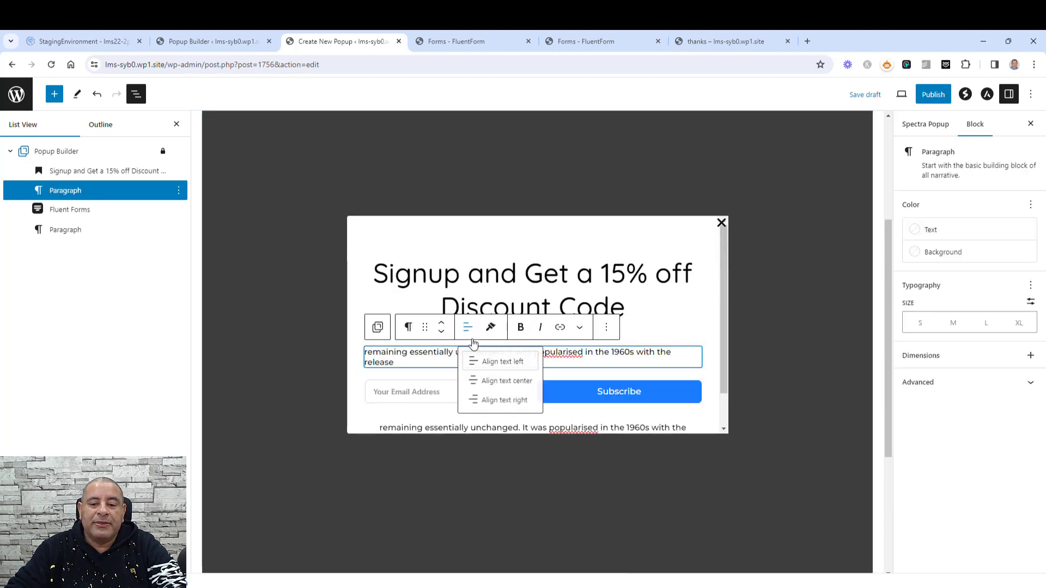
{"action": "left_click", "coordinate": [497, 380]}
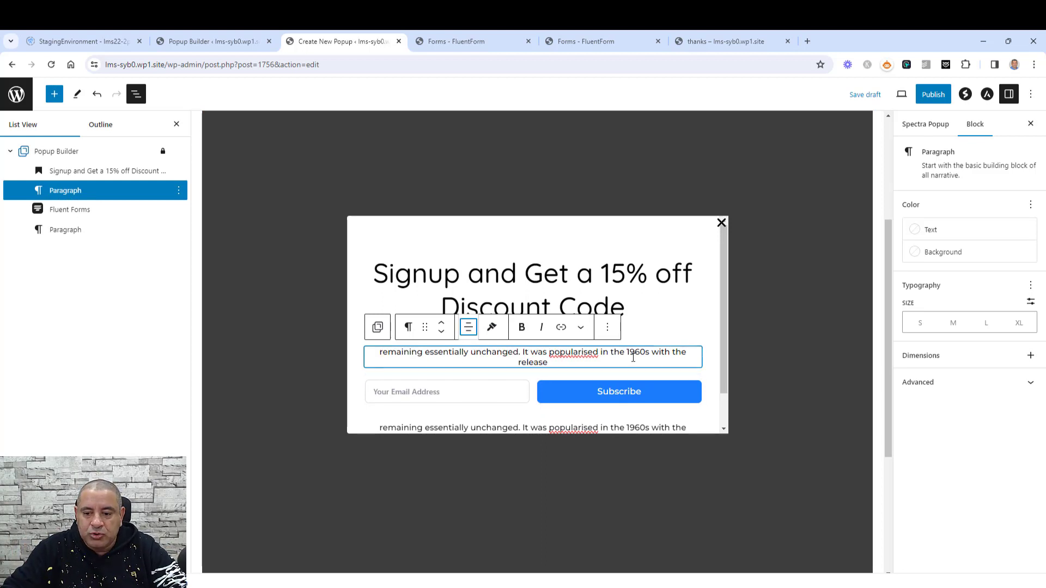
Step: Remove the word "with" from the paragraph above the form and save the draft
{"action": "left_click", "coordinate": [652, 354]}
{"action": "key", "text": "Delete"}
{"action": "key", "text": "Delete"}
{"action": "key", "text": "Delete"}
{"action": "key", "text": "Delete"}
{"action": "key", "text": "Delete"}
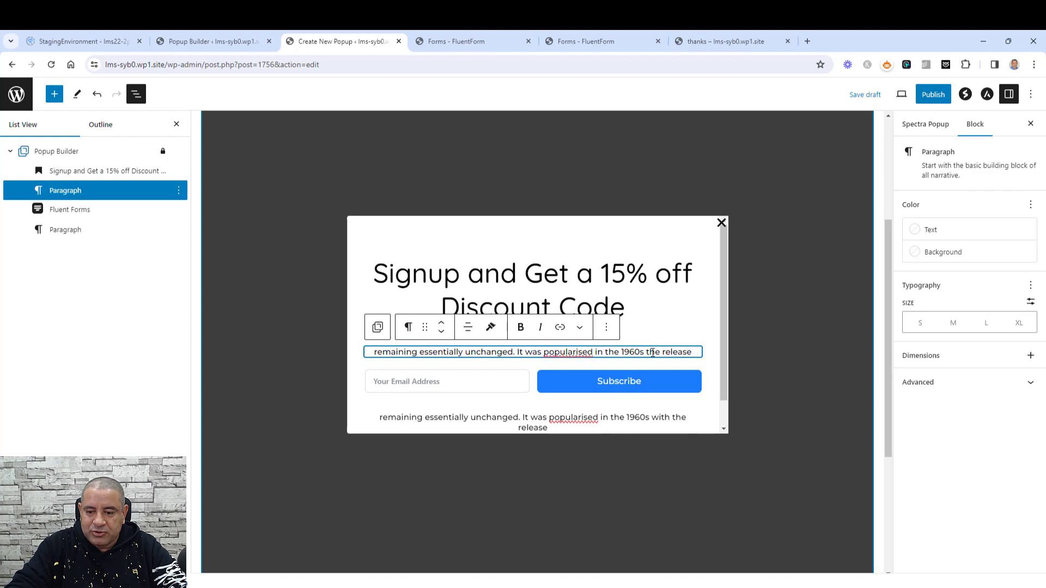
{"action": "key", "text": "ctrl+s"}
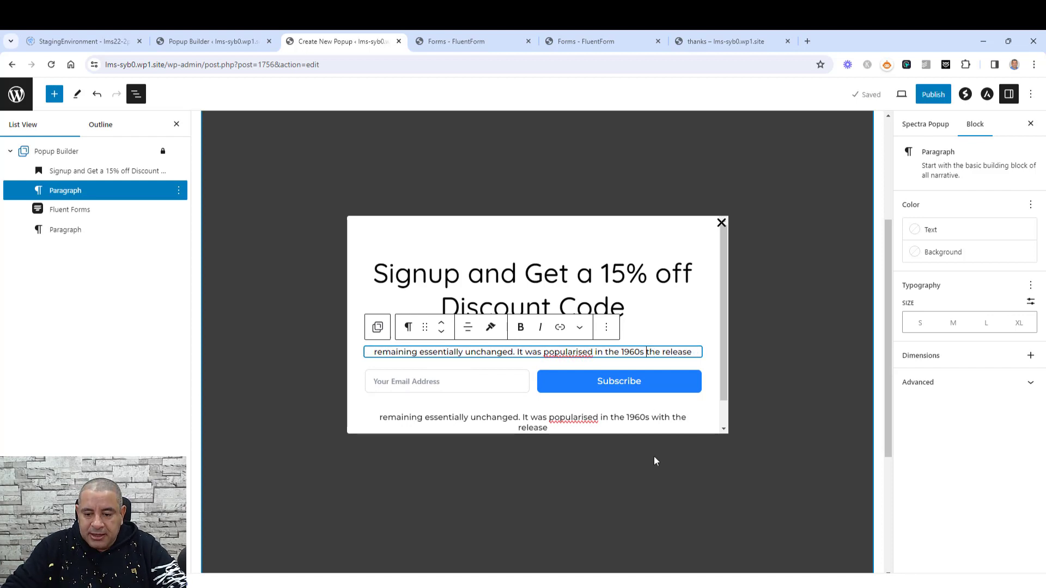
Step: Remove the words "with the" from the paragraph below the form
{"action": "left_click", "coordinate": [652, 419]}
{"action": "key", "text": "Delete"}
{"action": "key", "text": "Delete"}
{"action": "key", "text": "Delete"}
{"action": "key", "text": "Delete"}
{"action": "key", "text": "Delete"}
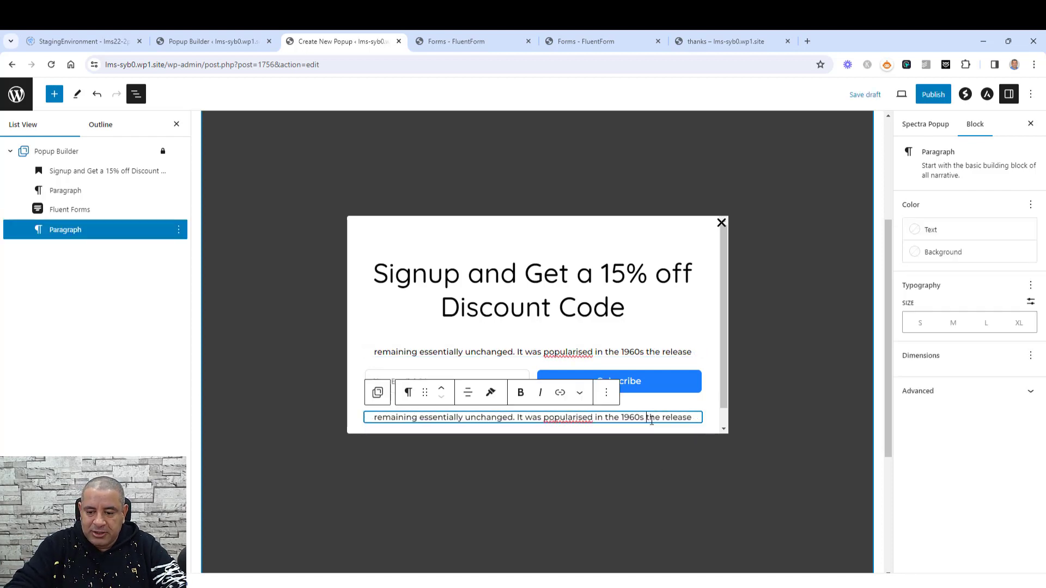
{"action": "key", "text": "Delete"}
{"action": "key", "text": "Delete"}
{"action": "key", "text": "Delete"}
{"action": "key", "text": "Delete"}
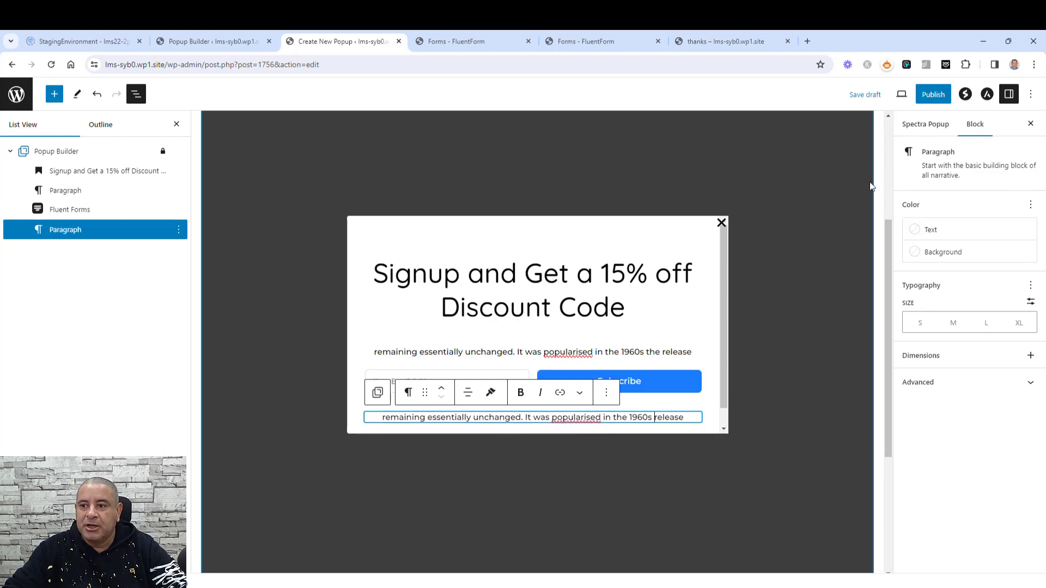
Step: Publish the popup and resize it to 777 px wide with a maximum height of 531 px
{"action": "left_click", "coordinate": [934, 95]}
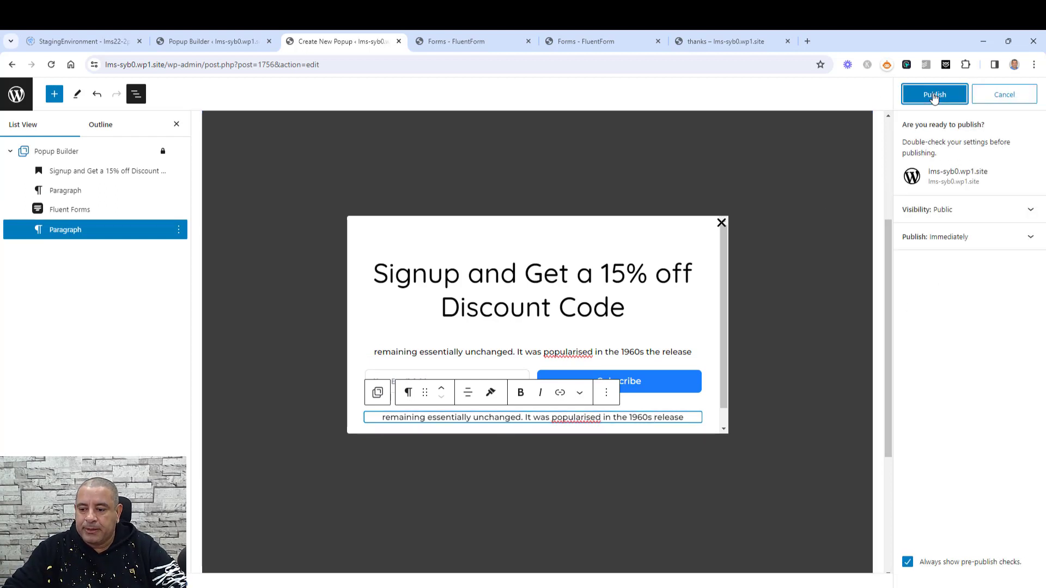
{"action": "left_click", "coordinate": [933, 95]}
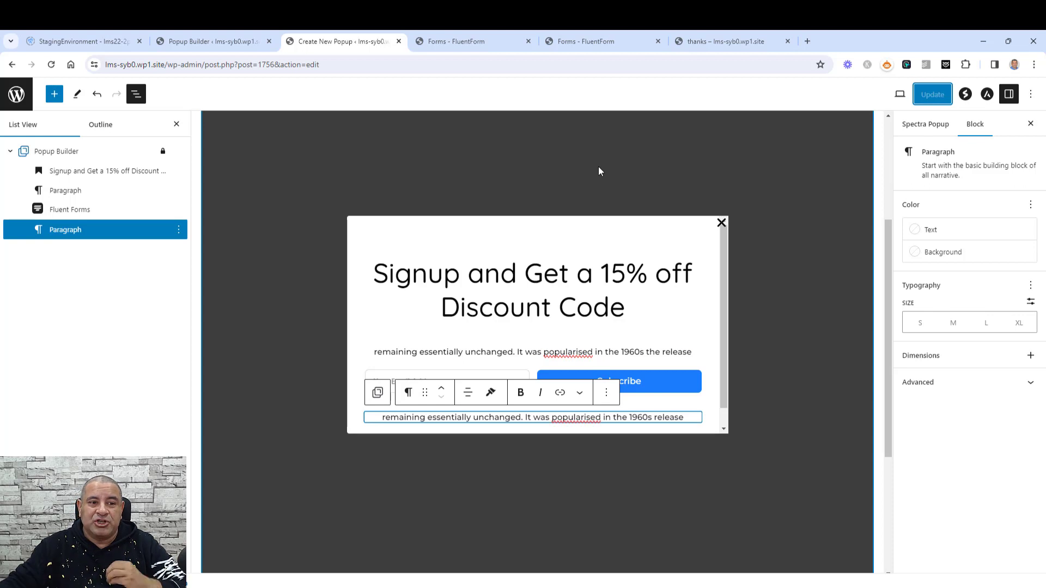
{"action": "left_click", "coordinate": [45, 156]}
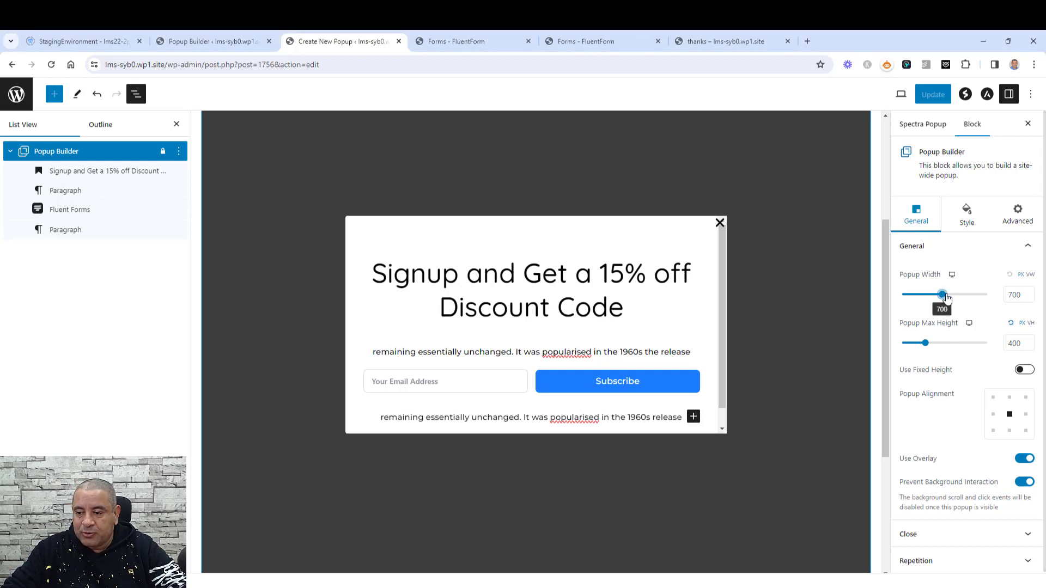
{"action": "left_click_drag", "start_coordinate": [943, 295], "coordinate": [949, 295]}
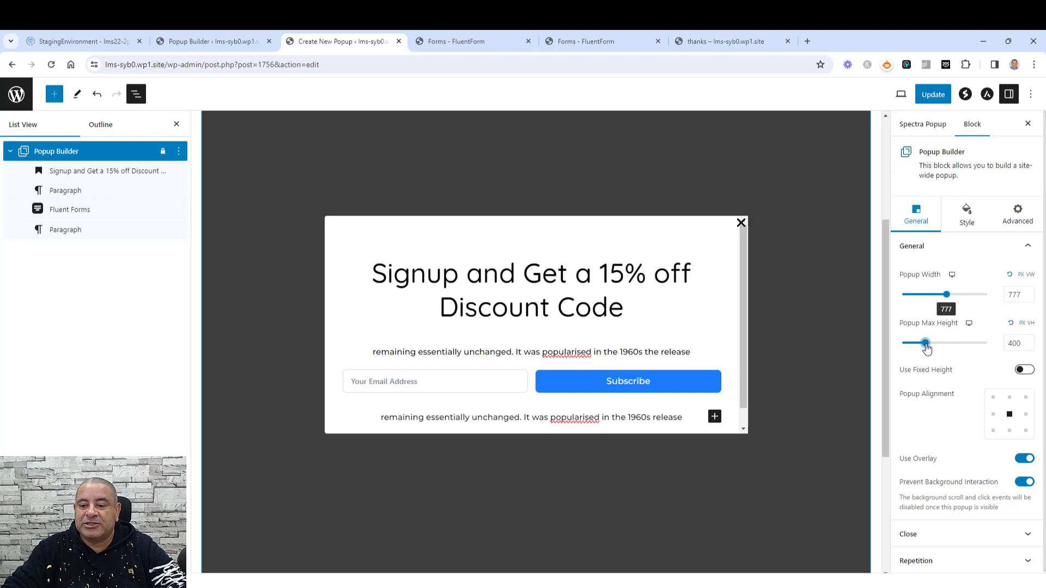
{"action": "left_click_drag", "start_coordinate": [926, 344], "coordinate": [935, 345]}
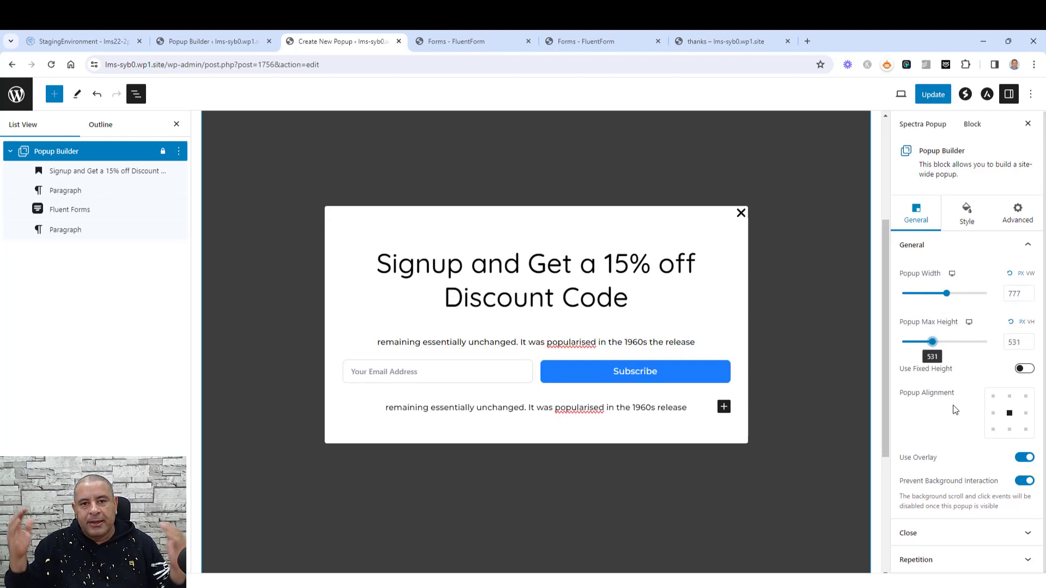
Step: Try the teal theme colour 19647E as the popup's background and reset it
{"action": "left_click", "coordinate": [968, 214]}
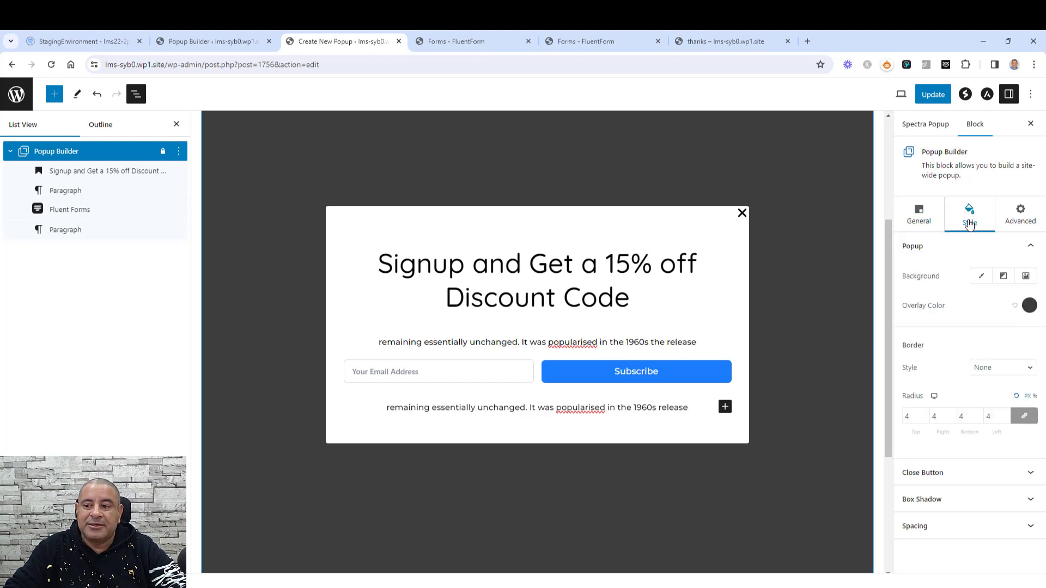
{"action": "left_click", "coordinate": [981, 277]}
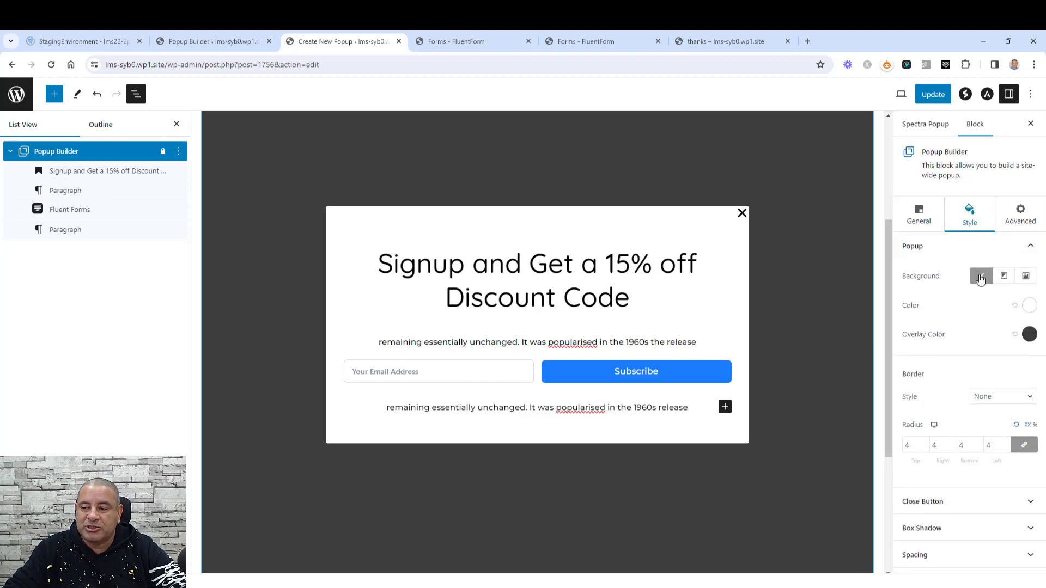
{"action": "left_click", "coordinate": [1029, 306]}
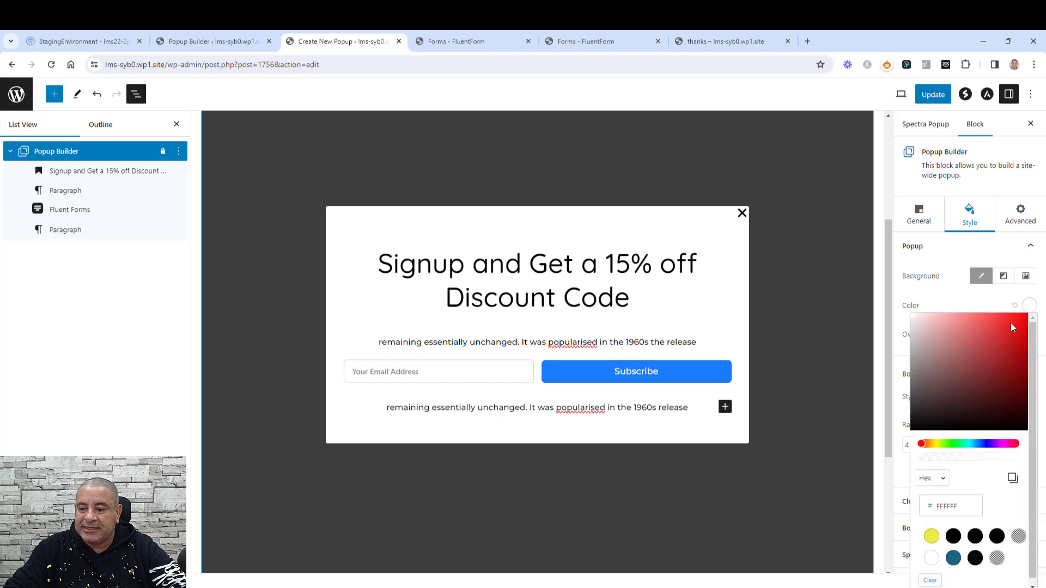
{"action": "left_click", "coordinate": [954, 559]}
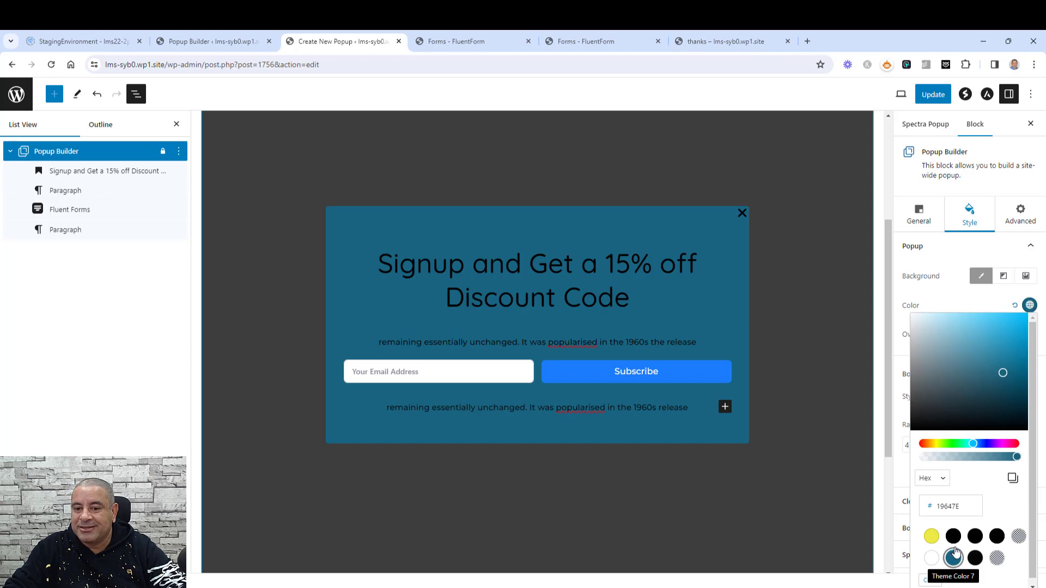
{"action": "left_click", "coordinate": [1015, 306]}
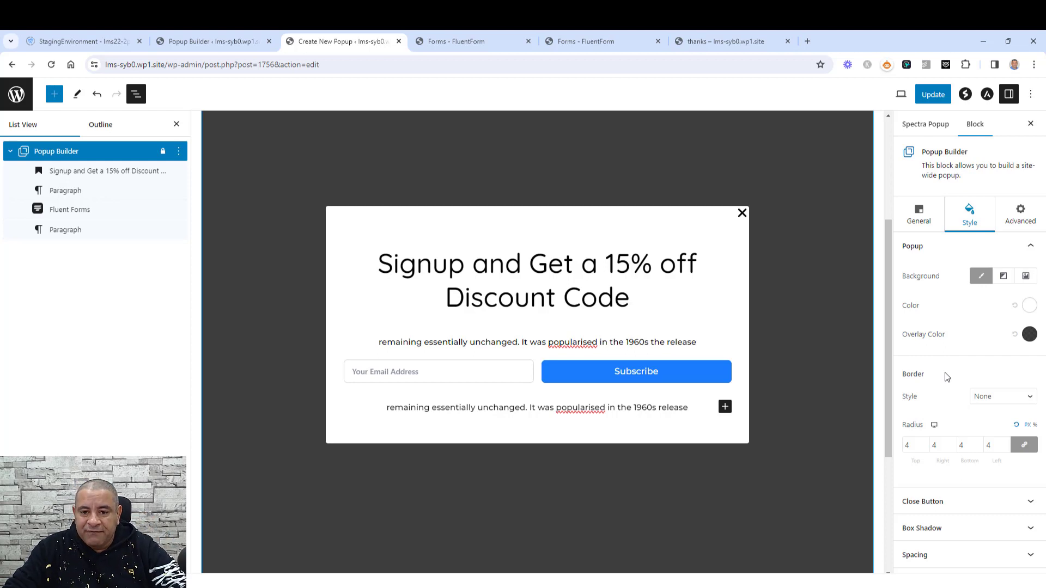
Step: Apply the box shadow preset with 0 horizontal, 2 vertical and 5 blur to the popup
{"action": "left_click", "coordinate": [934, 528]}
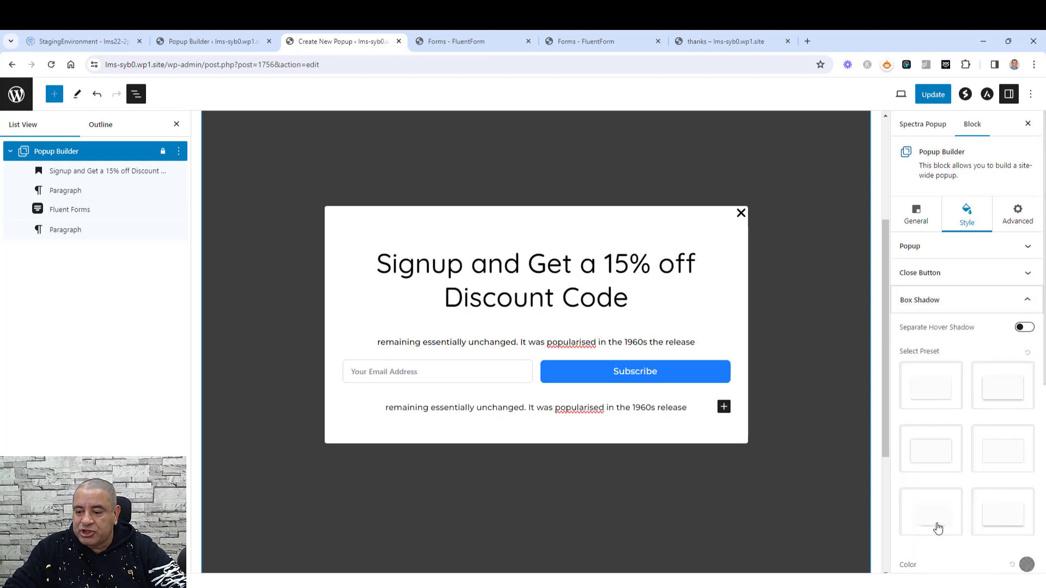
{"action": "left_click", "coordinate": [1000, 285]}
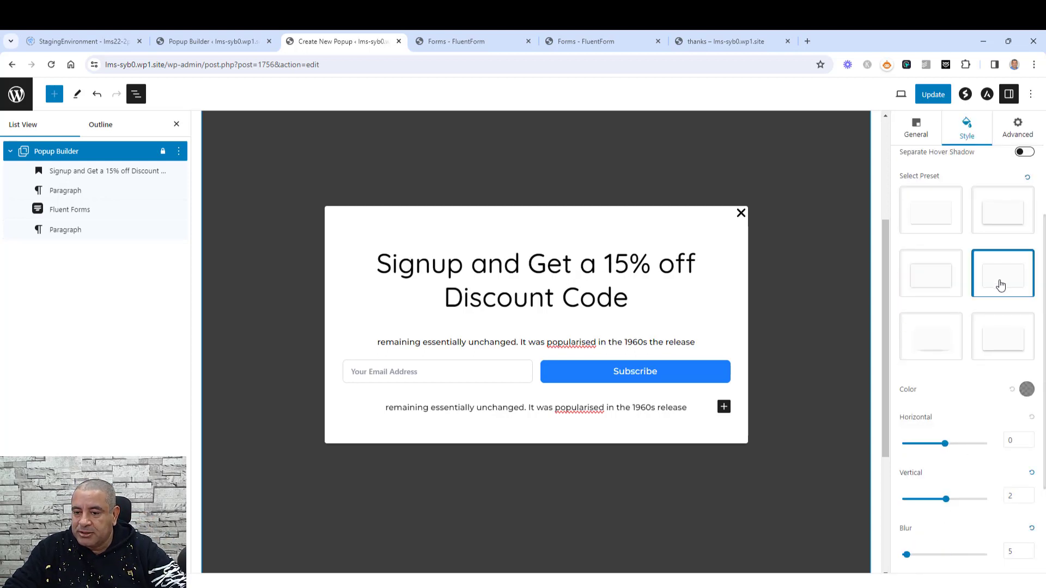
{"action": "scroll", "coordinate": [969, 370], "scroll_direction": "up", "scroll_amount": 3}
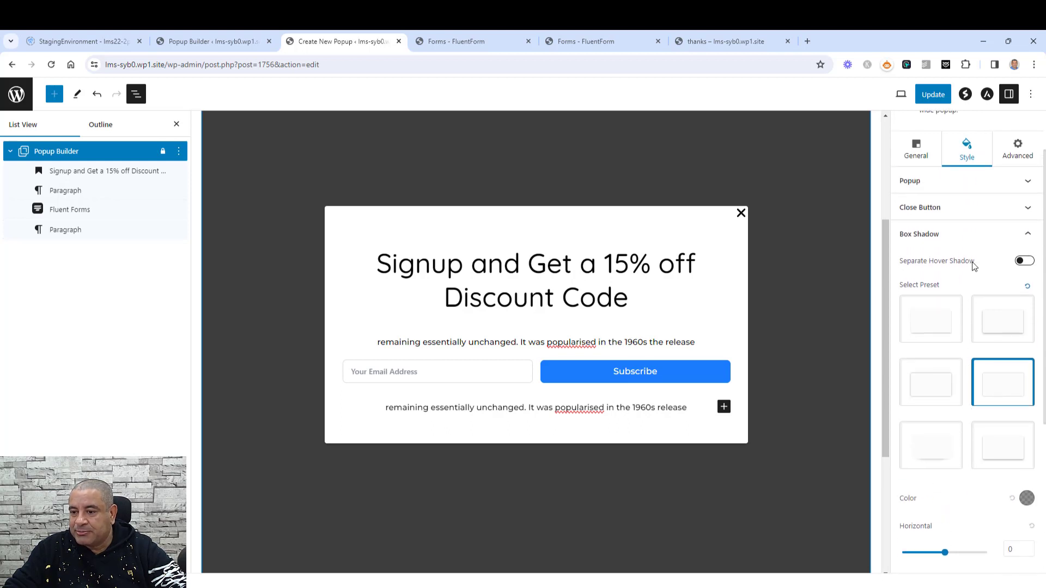
{"action": "left_click", "coordinate": [949, 236]}
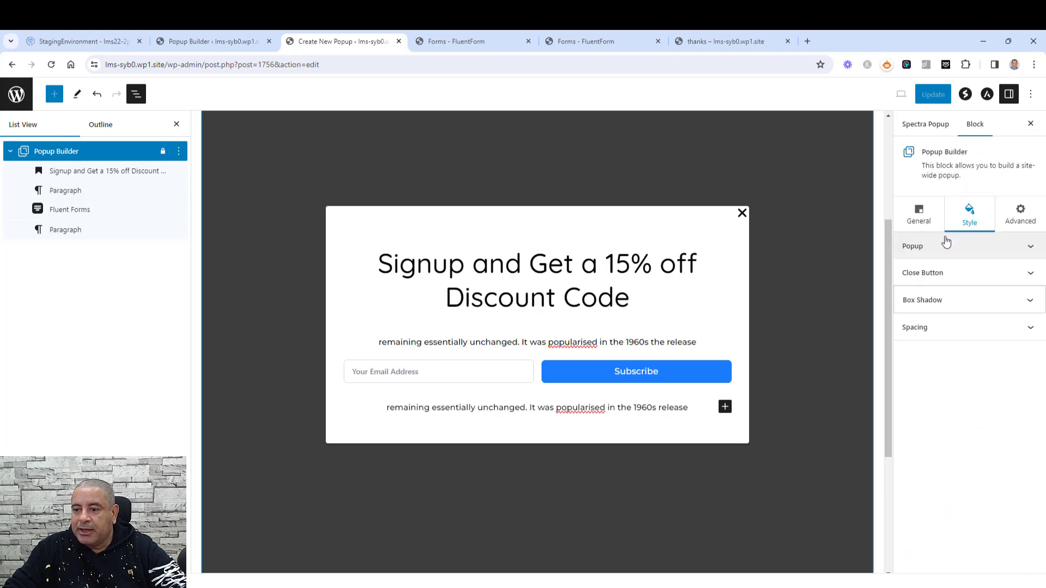
Step: Set the popup's close icon to size 39 in the teal theme colour and update the popup
{"action": "left_click", "coordinate": [938, 277]}
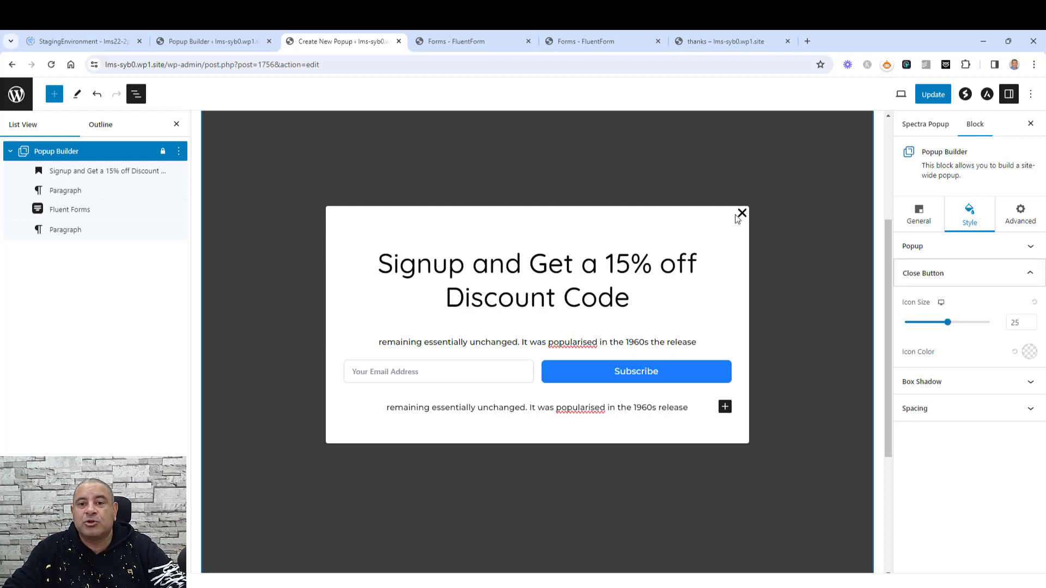
{"action": "left_click_drag", "start_coordinate": [949, 323], "coordinate": [973, 323]}
{"action": "left_click", "coordinate": [1026, 352]}
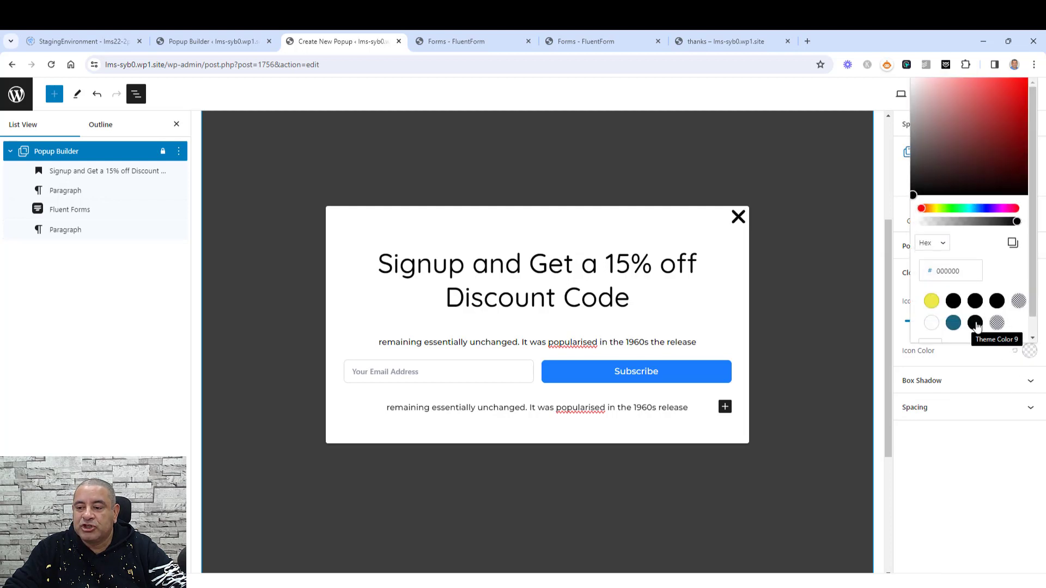
{"action": "left_click", "coordinate": [954, 323]}
{"action": "left_click", "coordinate": [959, 453]}
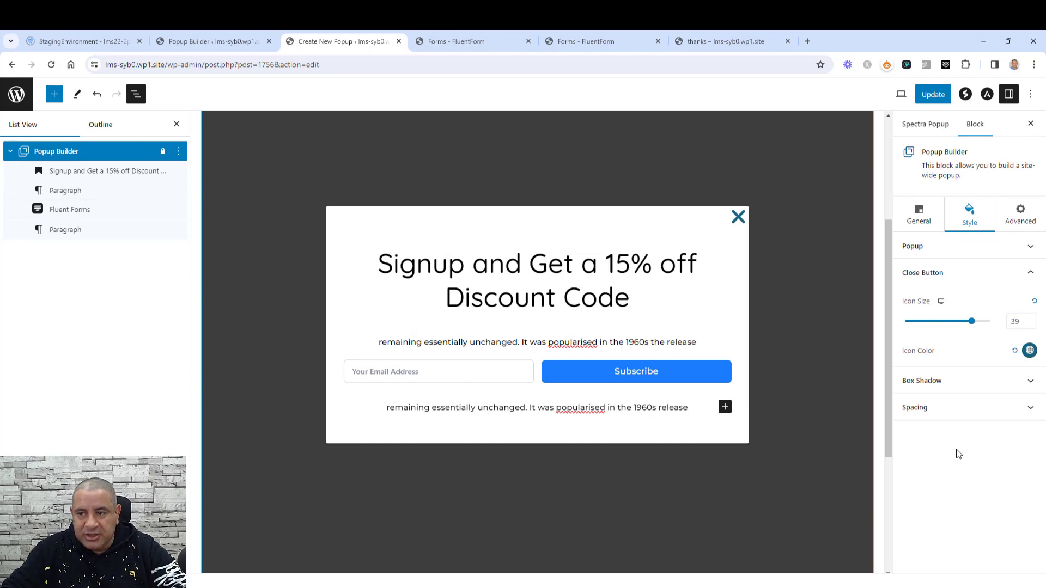
{"action": "left_click", "coordinate": [928, 95]}
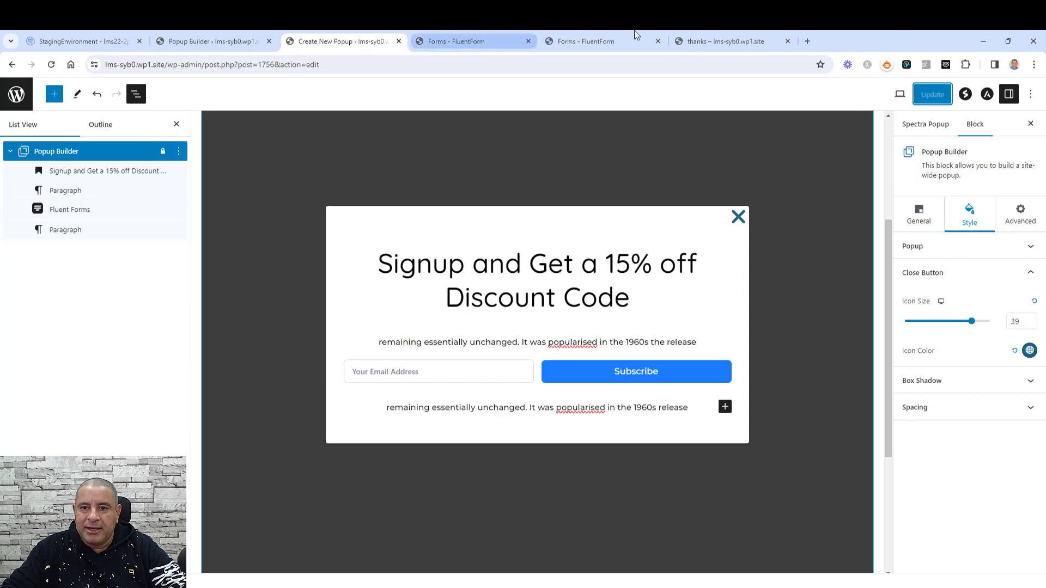
Step: Open the site's front end in an incognito window from the popup list page to check the popup
{"action": "left_click", "coordinate": [196, 34]}
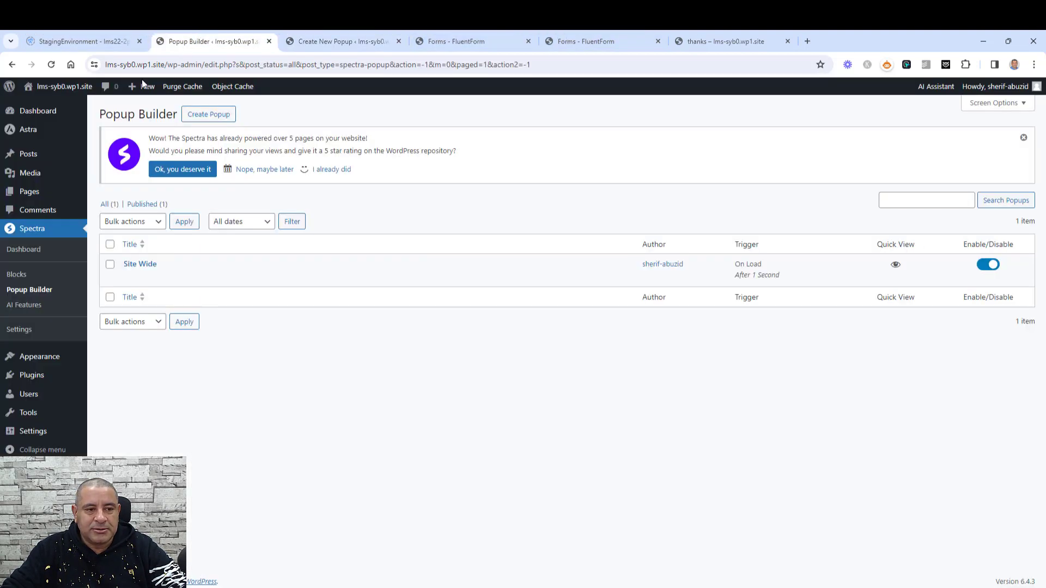
{"action": "mouse_move", "coordinate": [57, 87]}
{"action": "right_click", "coordinate": [59, 112]}
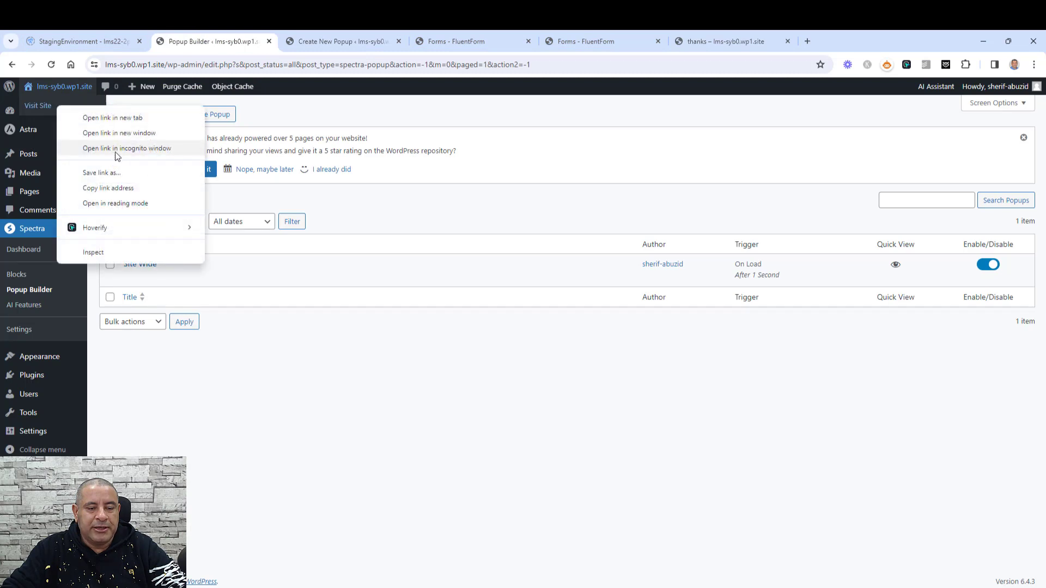
{"action": "left_click", "coordinate": [118, 154]}
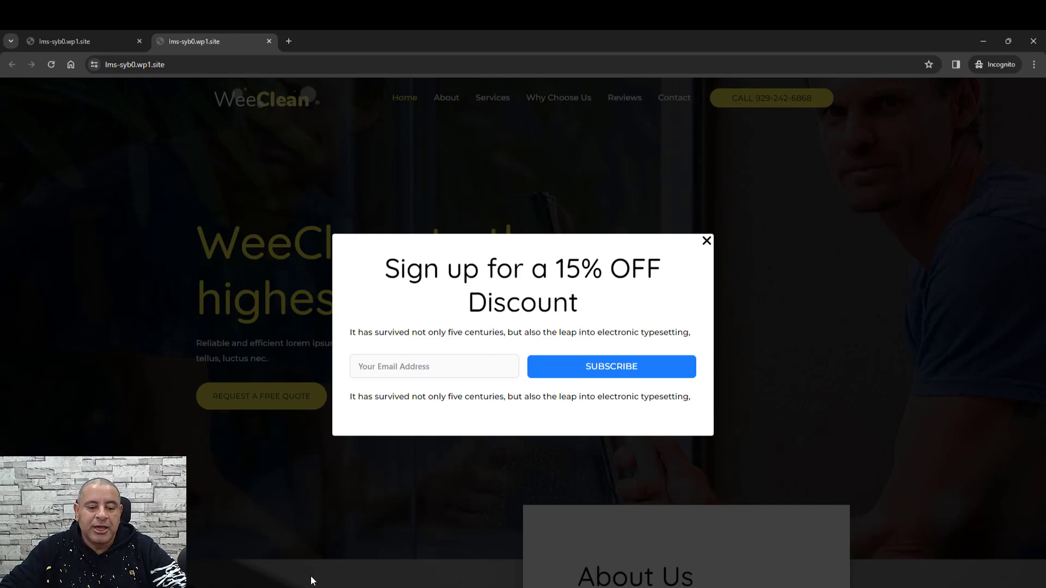
Step: Return to the WordPress admin window and open the Fluent Forms settings of Subscription Form (#3) in a new tab
{"action": "left_click", "coordinate": [319, 552]}
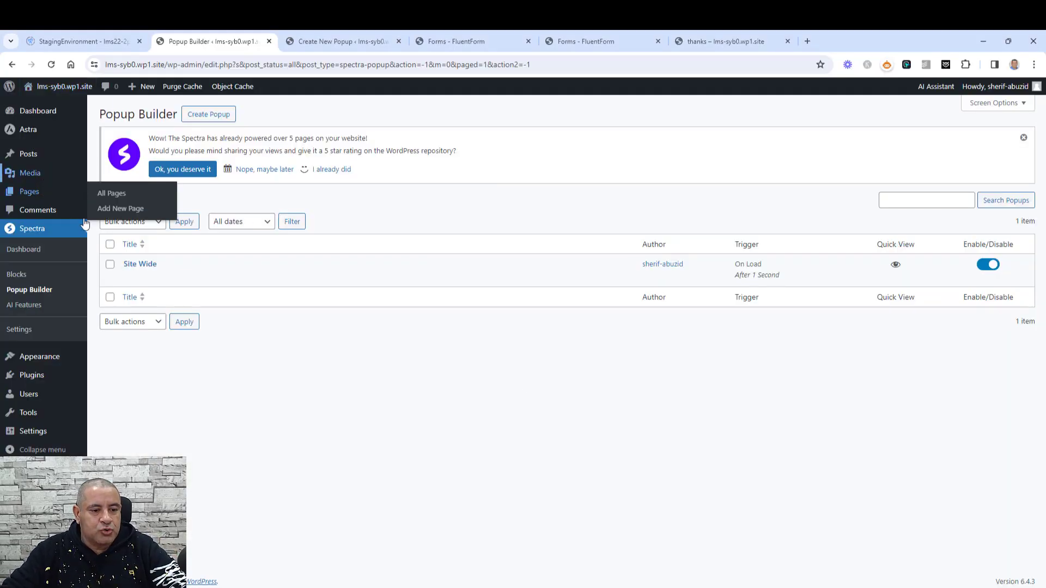
{"action": "left_click", "coordinate": [131, 299]}
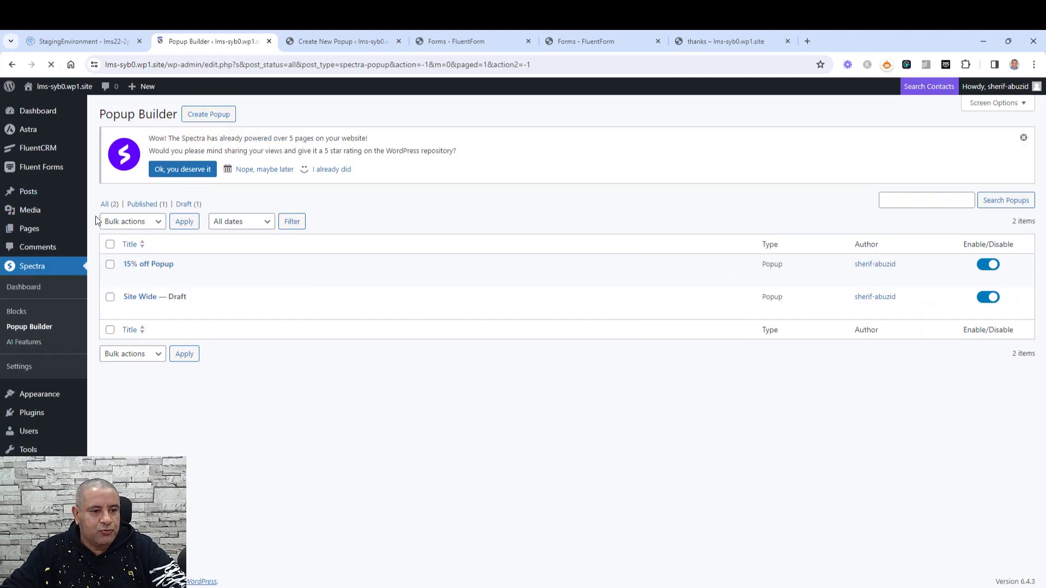
{"action": "mouse_move", "coordinate": [51, 167]}
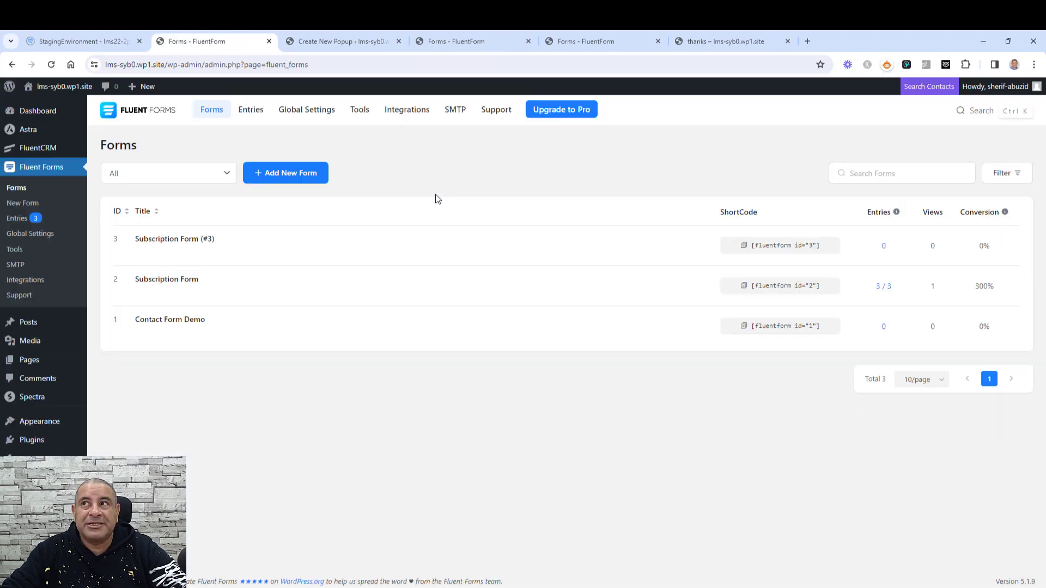
{"action": "right_click", "coordinate": [170, 254]}
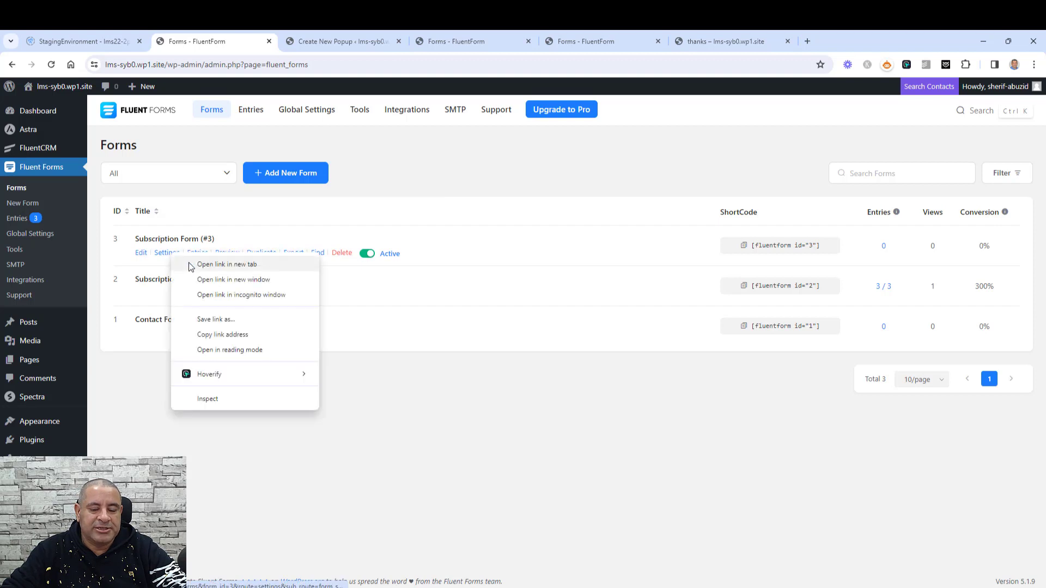
{"action": "left_click", "coordinate": [191, 265]}
{"action": "left_click", "coordinate": [345, 36]}
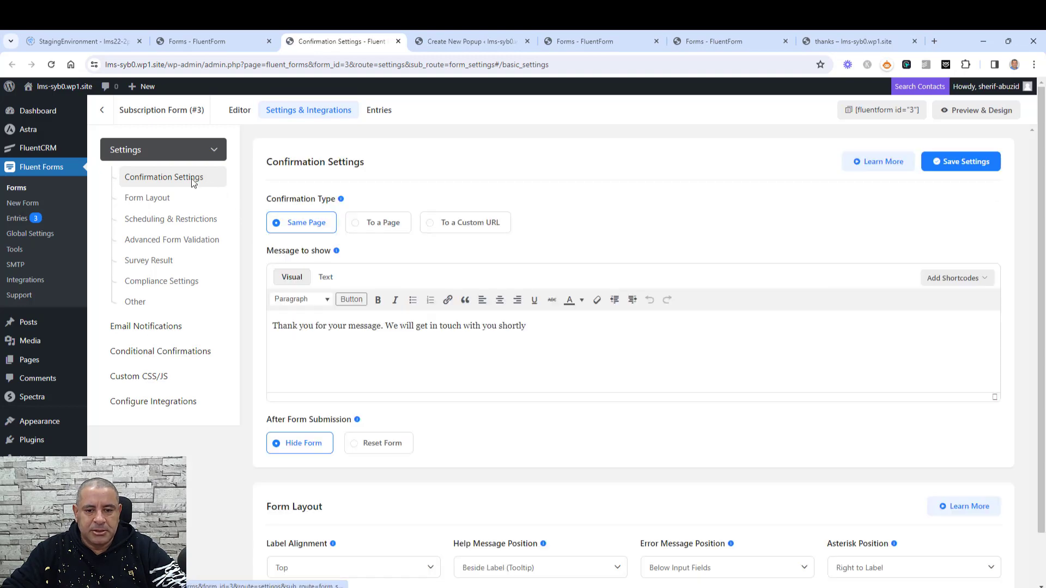
Step: Set the form's confirmation type to redirect to the thanks page and save the settings
{"action": "left_click", "coordinate": [356, 225]}
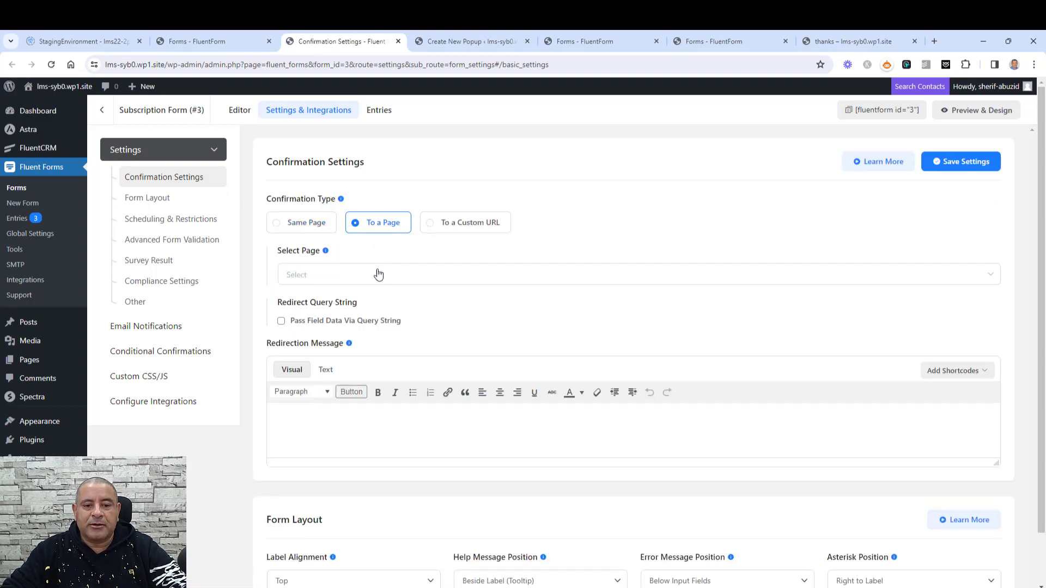
{"action": "left_click", "coordinate": [381, 276]}
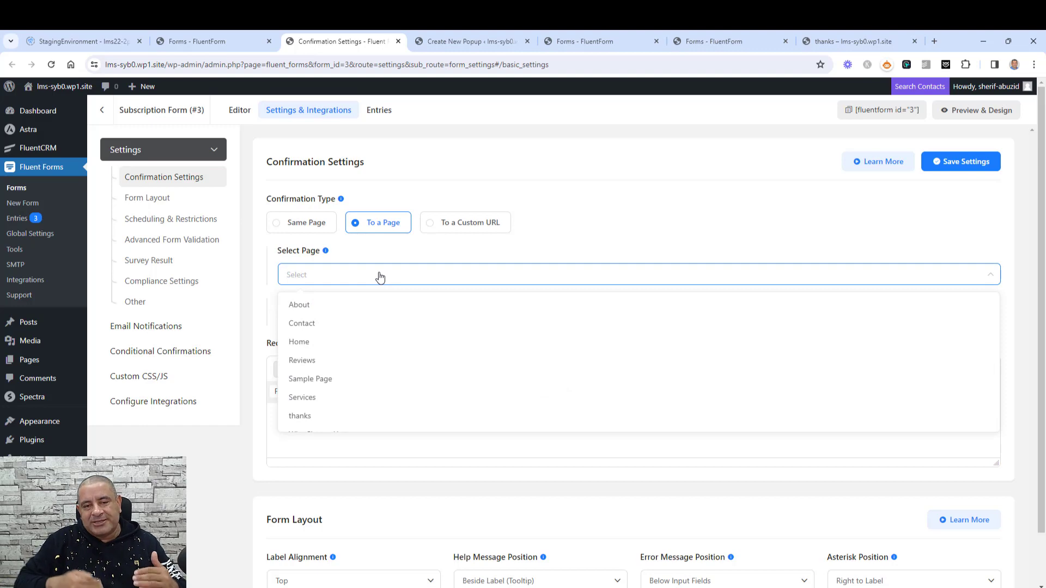
{"action": "left_click", "coordinate": [355, 417]}
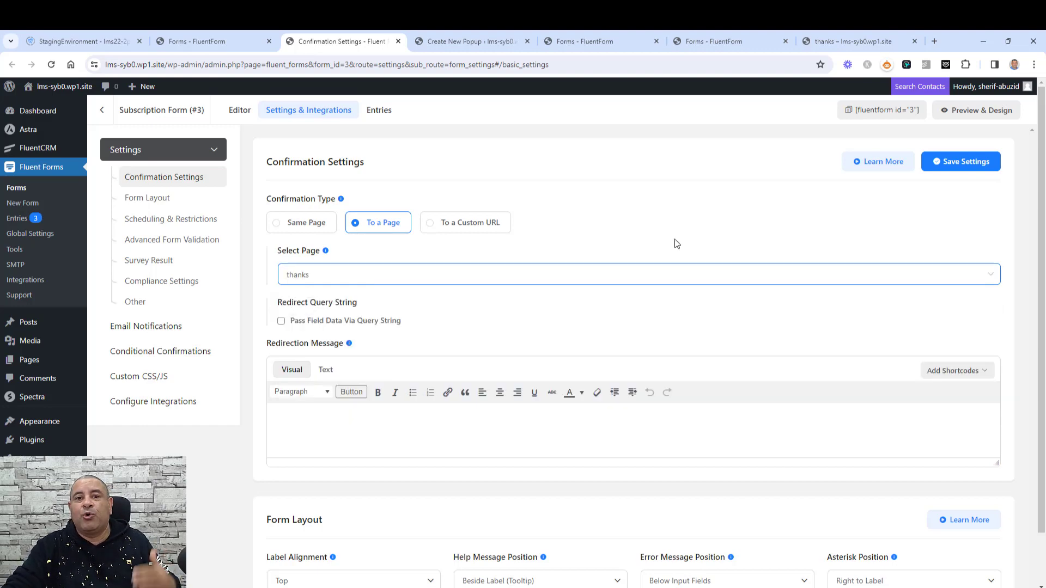
{"action": "left_click", "coordinate": [957, 164]}
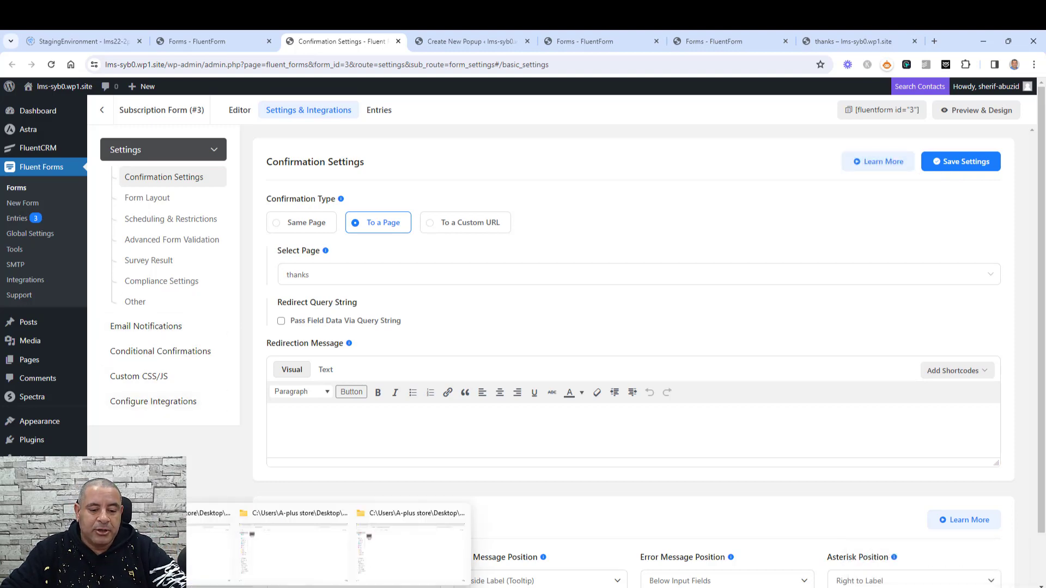
Step: Test the popup on the reloaded incognito site by subscribing with an email address, and dismiss the popup on the thanks page
{"action": "left_click", "coordinate": [344, 555]}
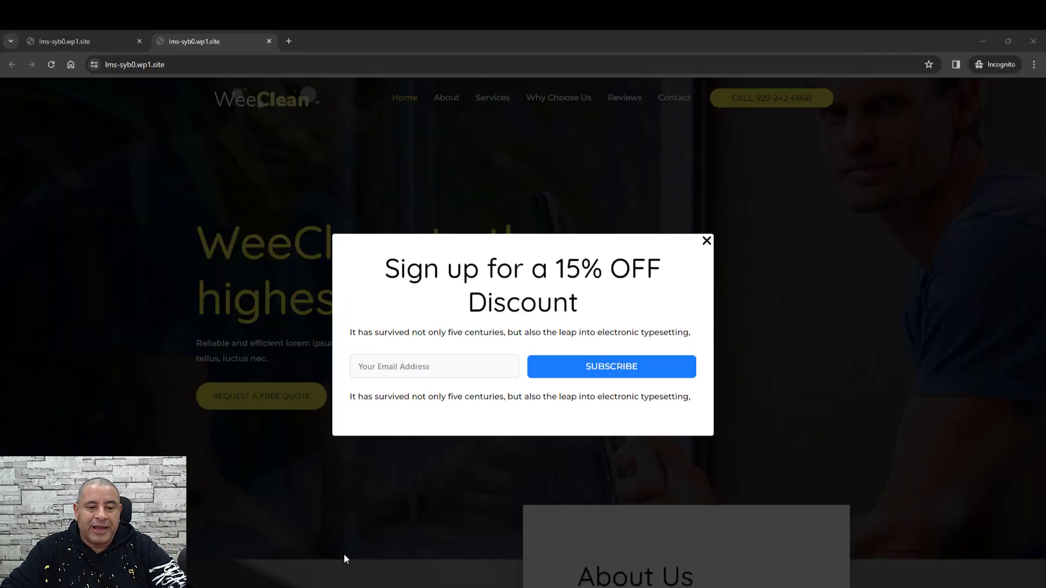
{"action": "left_click", "coordinate": [51, 66]}
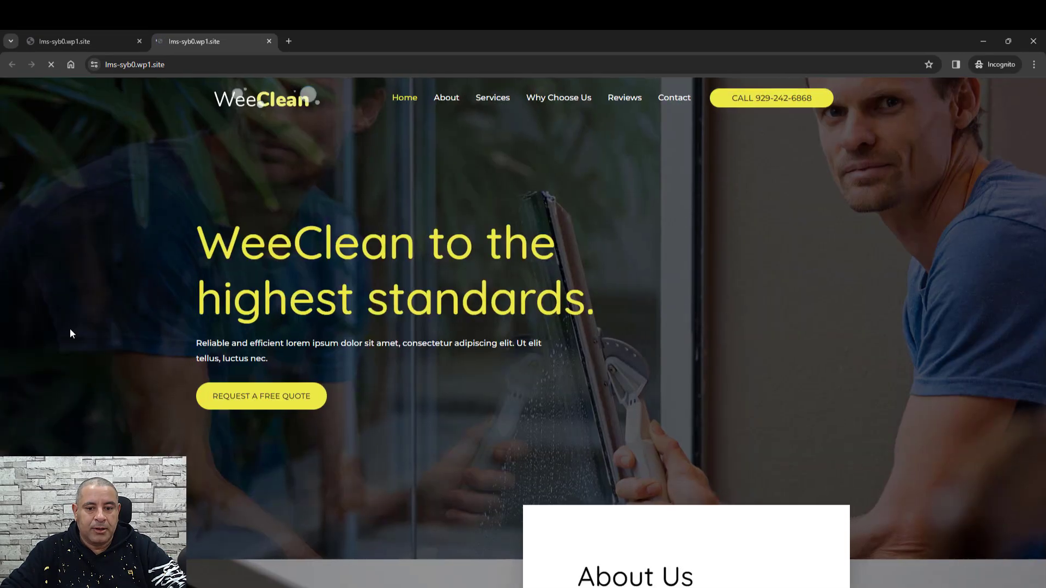
{"action": "left_click", "coordinate": [463, 365]}
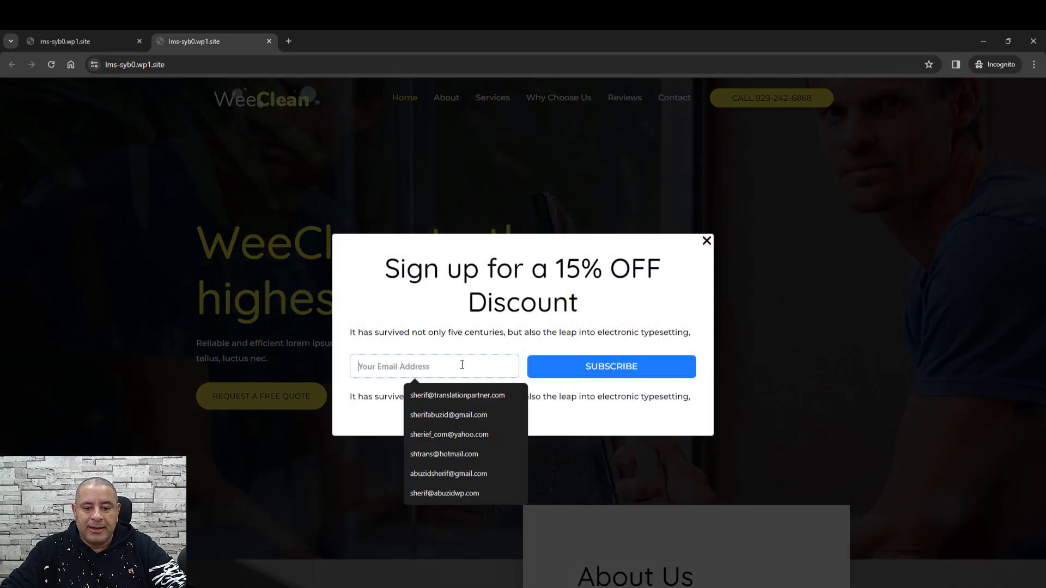
{"action": "left_click", "coordinate": [450, 456]}
{"action": "left_click", "coordinate": [590, 368]}
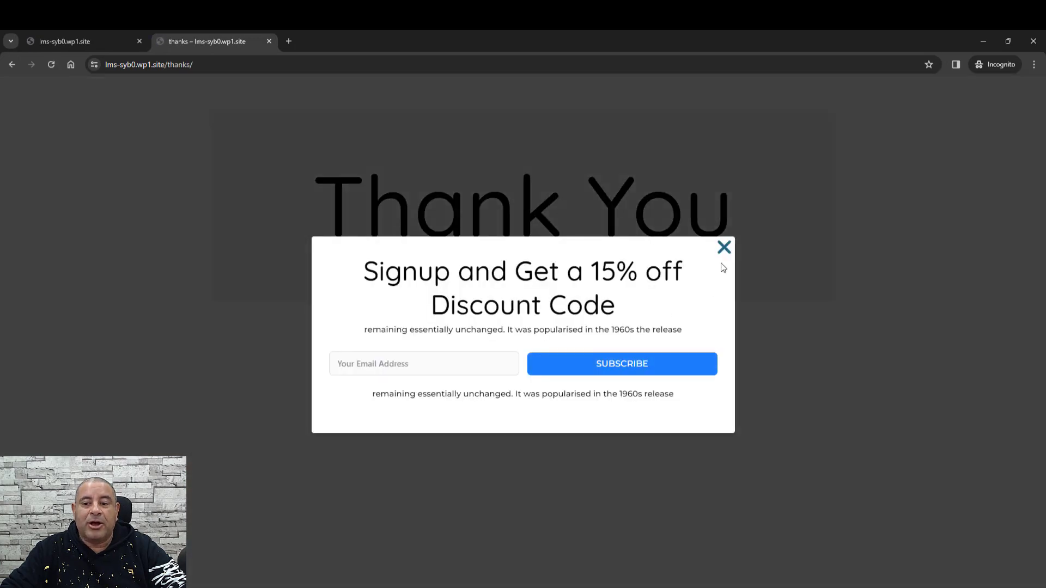
{"action": "left_click", "coordinate": [725, 247]}
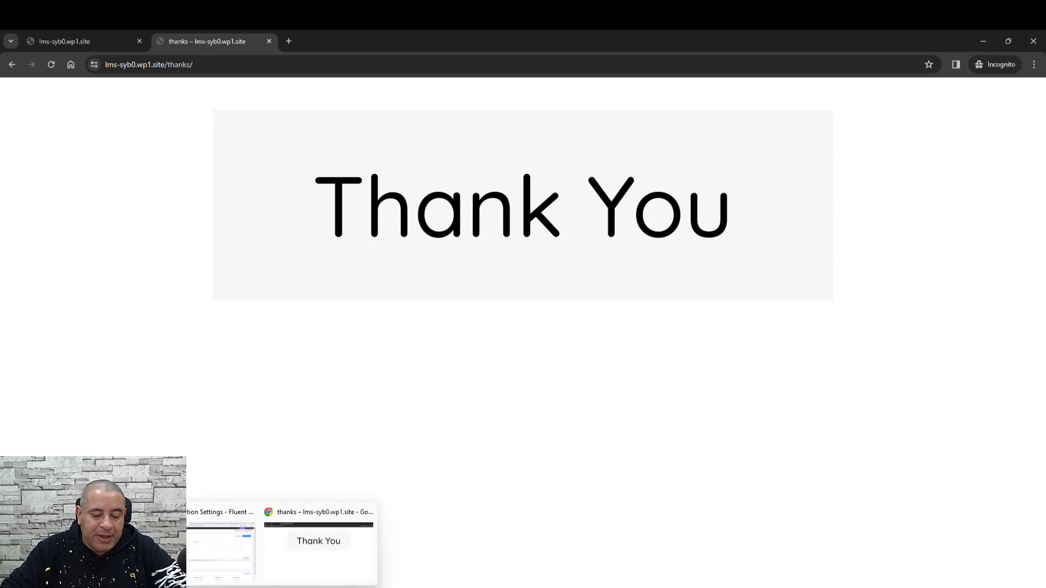
Step: Return to the WordPress admin window and open the FluentCRM contacts list to check the test subscription
{"action": "left_click", "coordinate": [222, 542]}
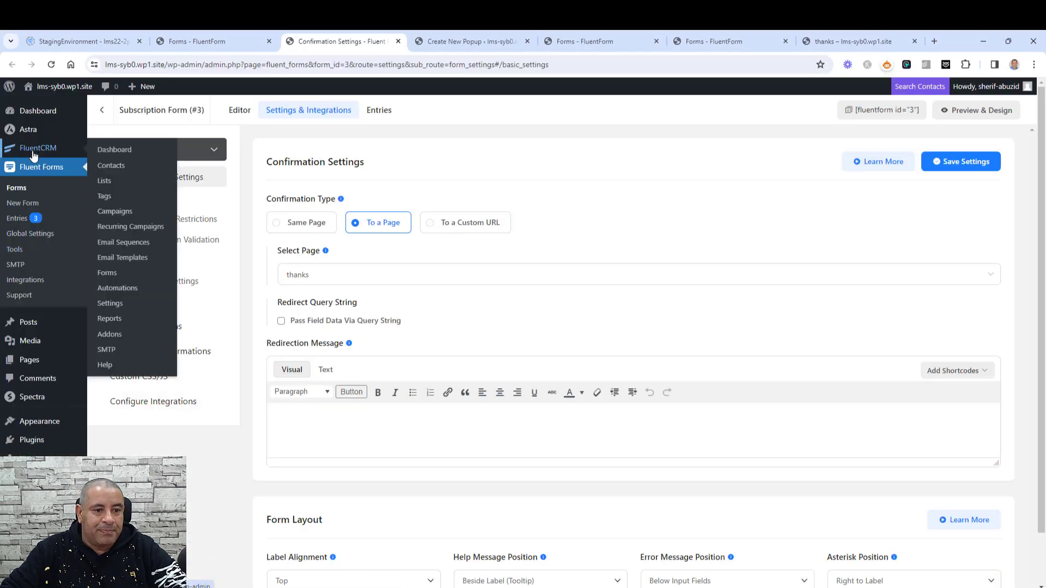
{"action": "left_click", "coordinate": [112, 170]}
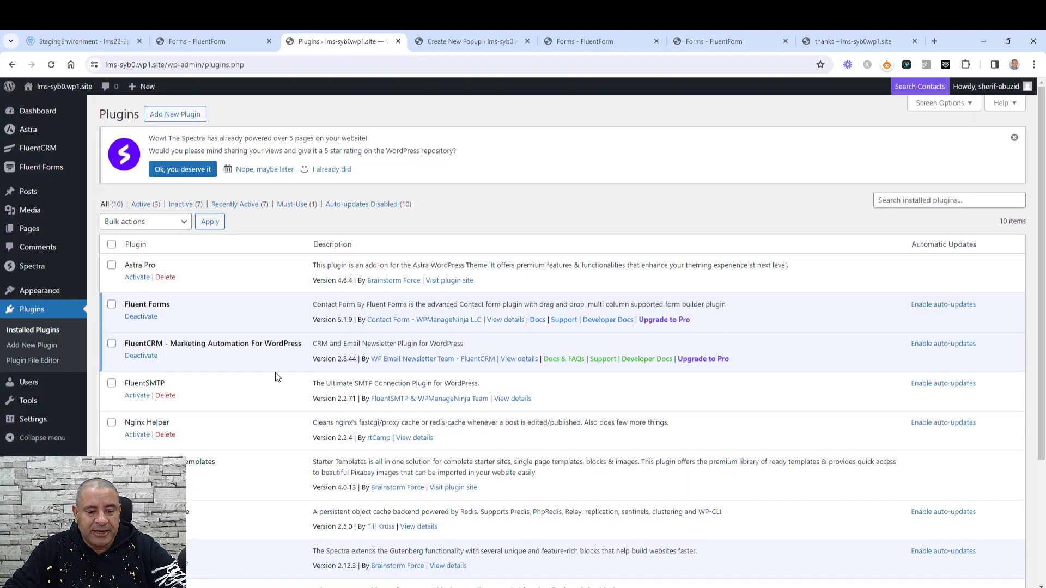
Step: Activate the Spectra Pro plugin and reload the 15% off popup in its editor to load the Pro options
{"action": "scroll", "coordinate": [275, 375], "scroll_direction": "down", "scroll_amount": 3}
{"action": "left_click", "coordinate": [137, 433]}
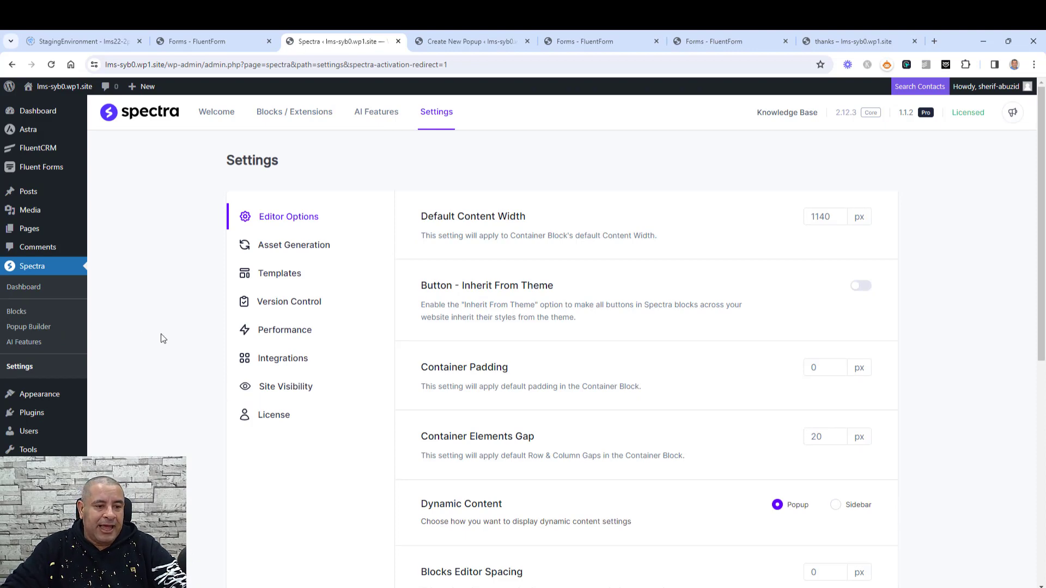
{"action": "left_click", "coordinate": [451, 35]}
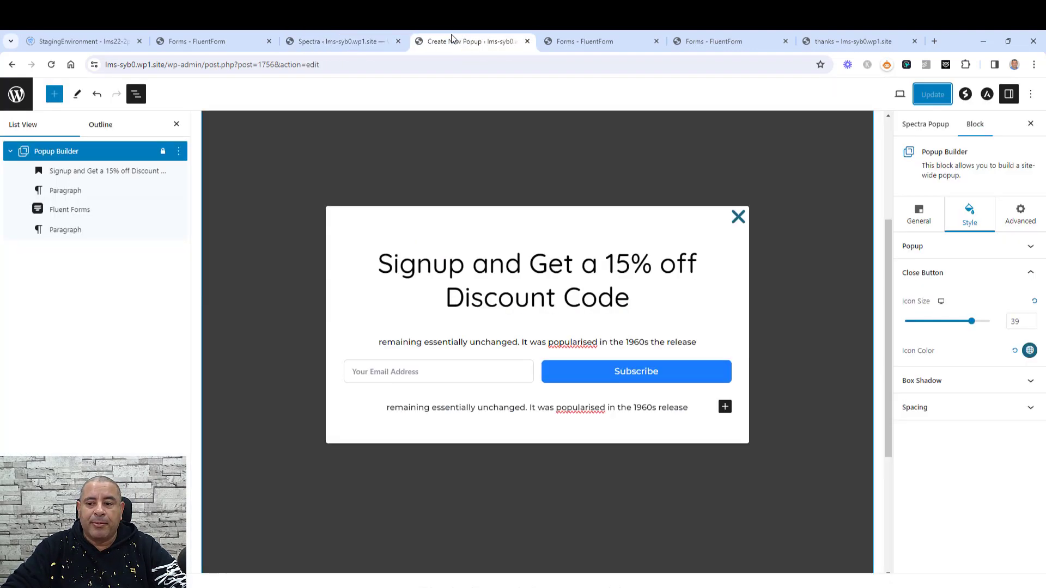
{"action": "left_click", "coordinate": [922, 224]}
{"action": "left_click", "coordinate": [962, 253]}
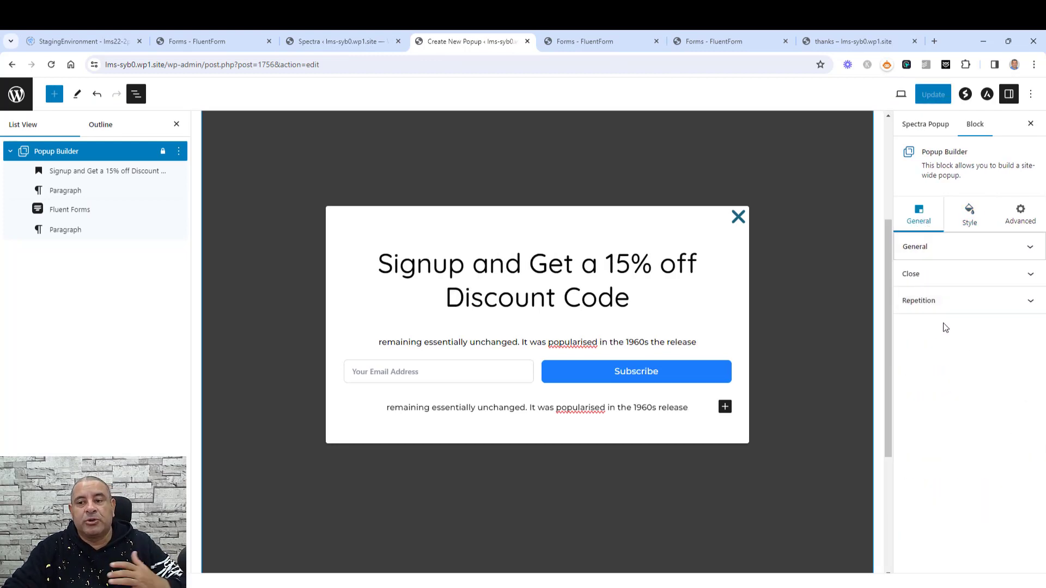
{"action": "left_click", "coordinate": [52, 64]}
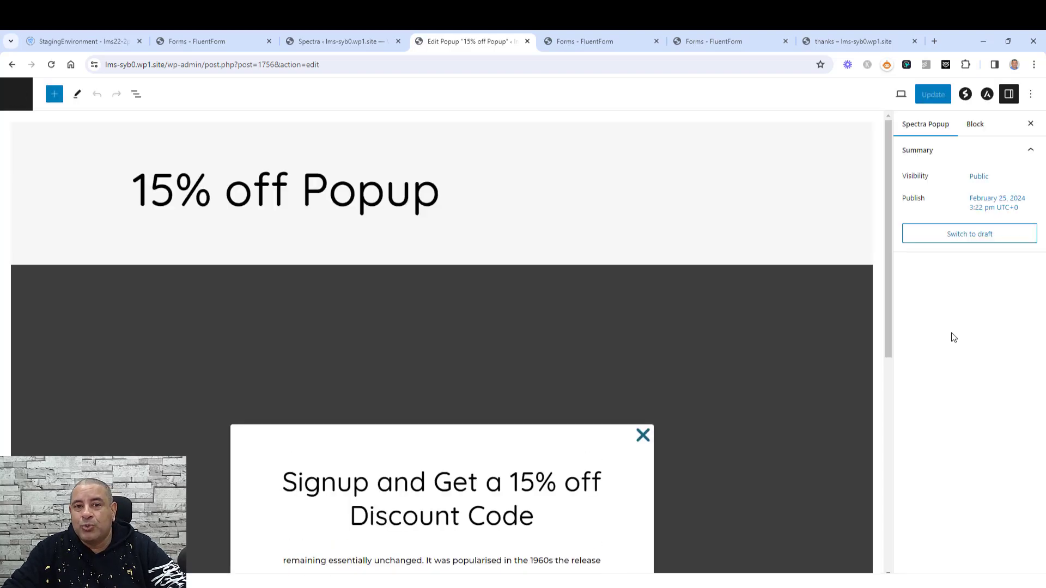
Step: Set the Popup Builder block's visibility trigger to Exit Intent and enable Repeat Infinitely for its repetition
{"action": "left_click", "coordinate": [966, 98]}
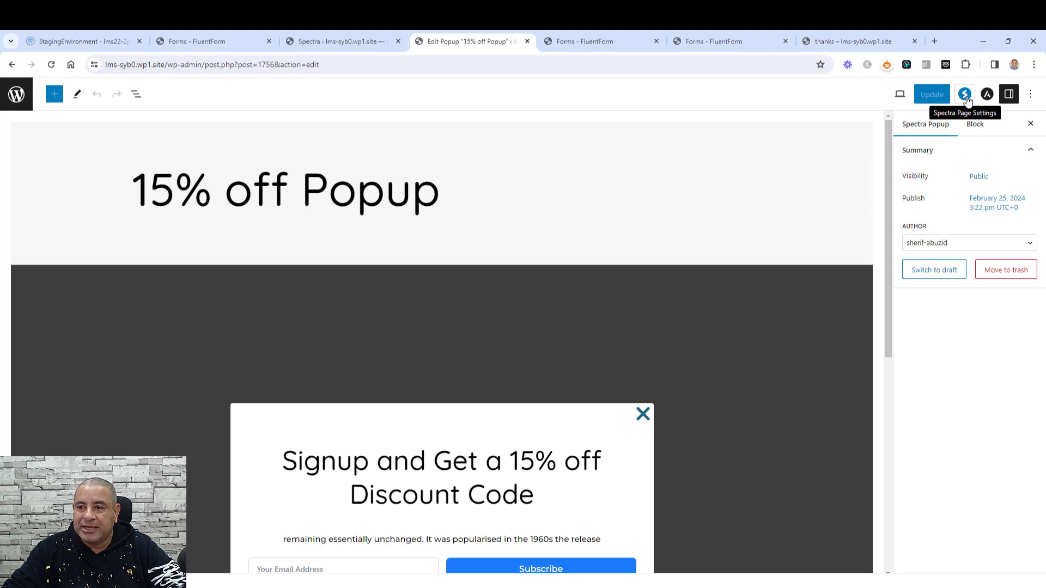
{"action": "left_click", "coordinate": [1008, 95]}
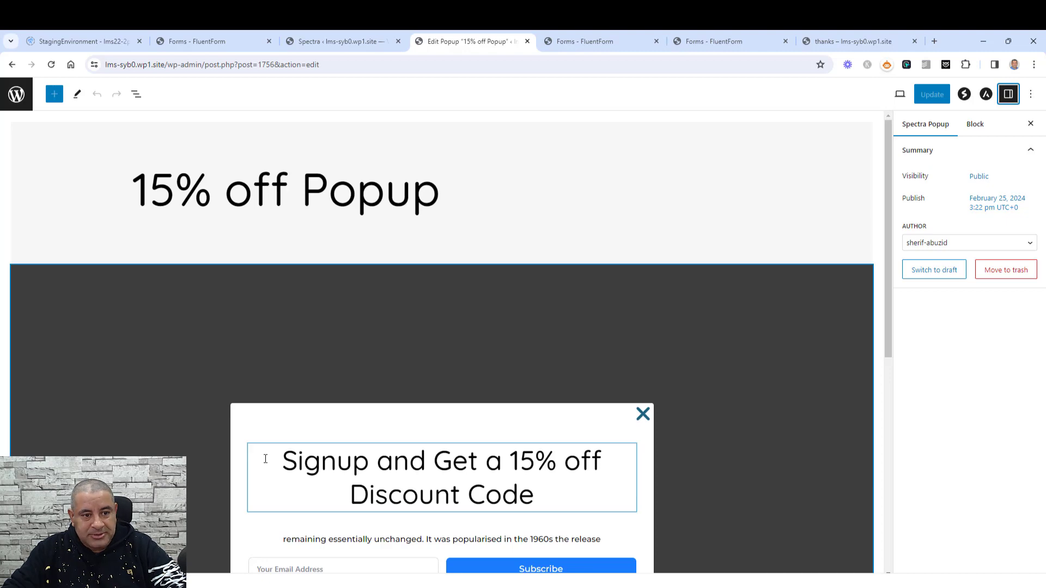
{"action": "left_click", "coordinate": [136, 93]}
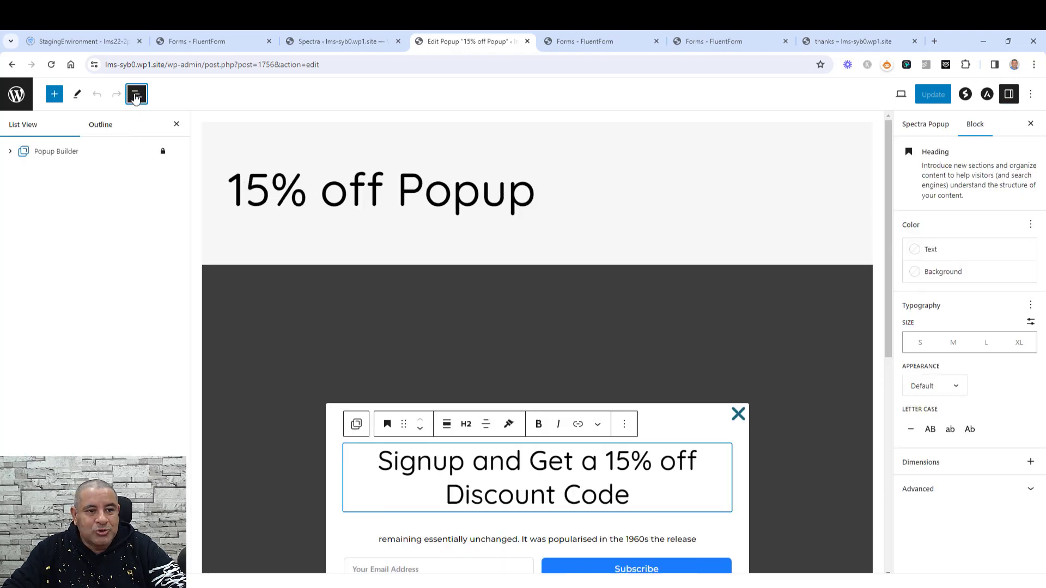
{"action": "left_click", "coordinate": [70, 153]}
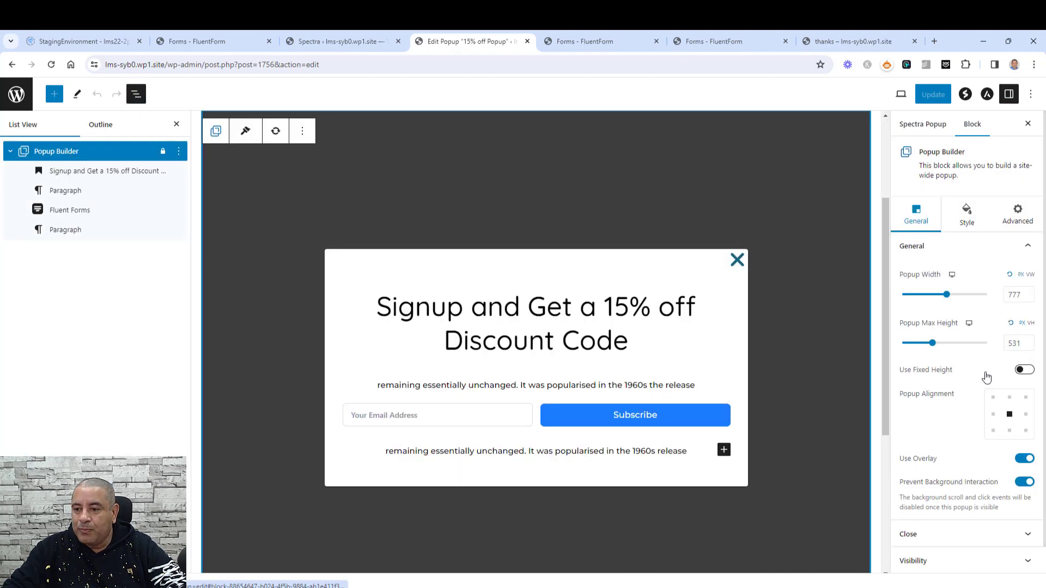
{"action": "left_click", "coordinate": [972, 246]}
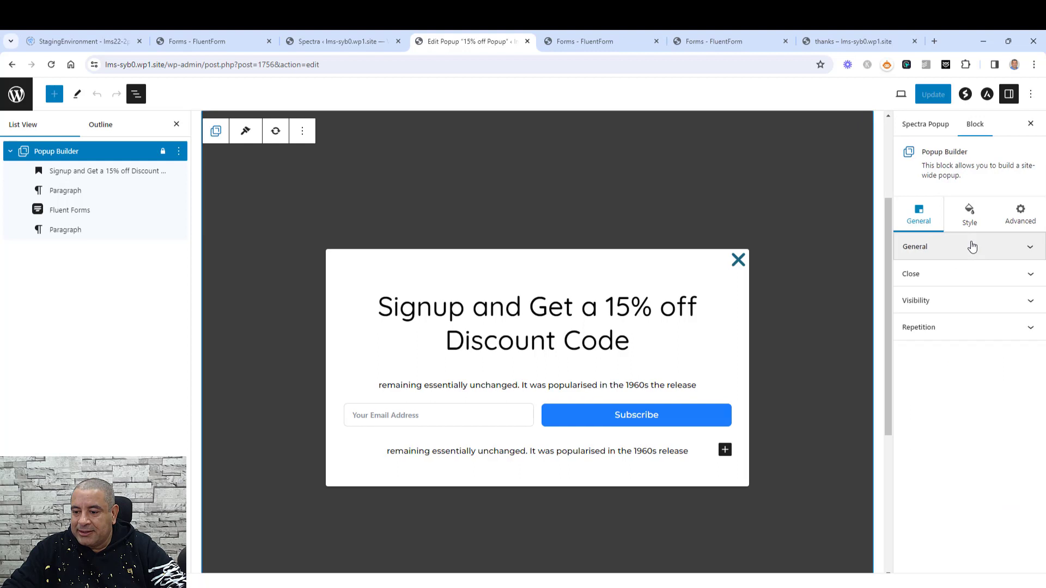
{"action": "left_click", "coordinate": [945, 307]}
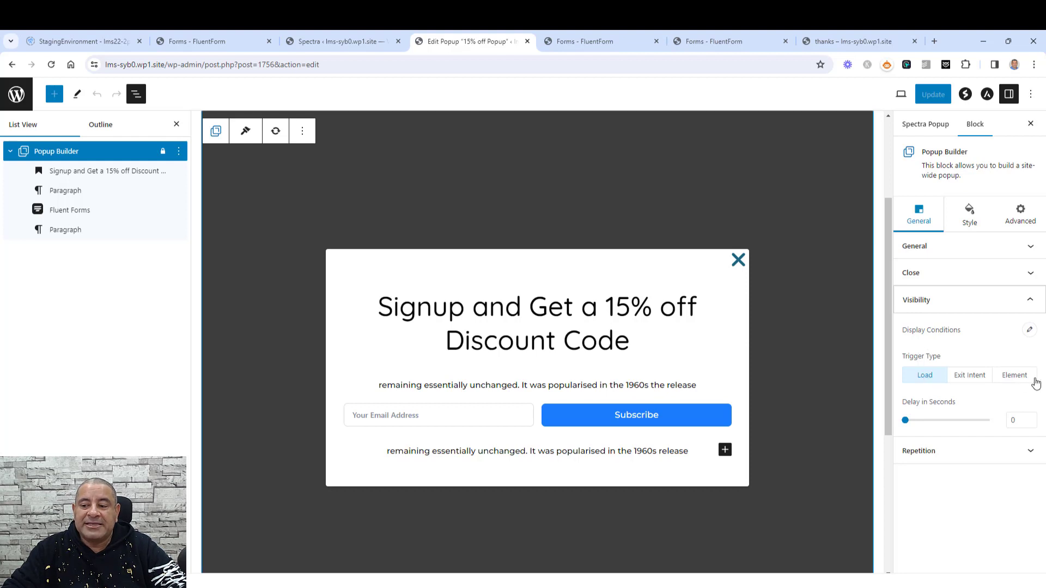
{"action": "left_click", "coordinate": [970, 375]}
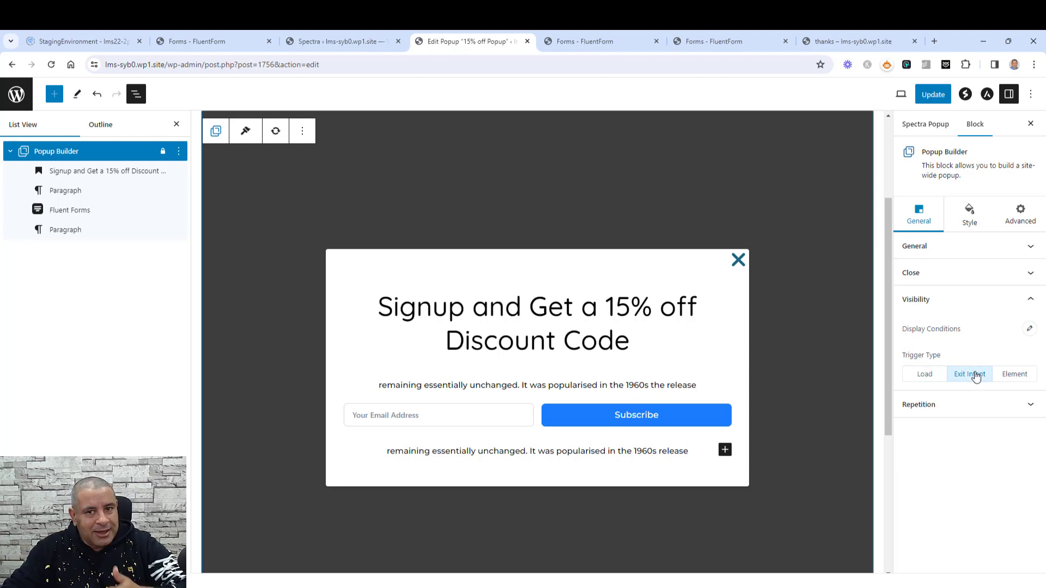
{"action": "left_click", "coordinate": [972, 404]}
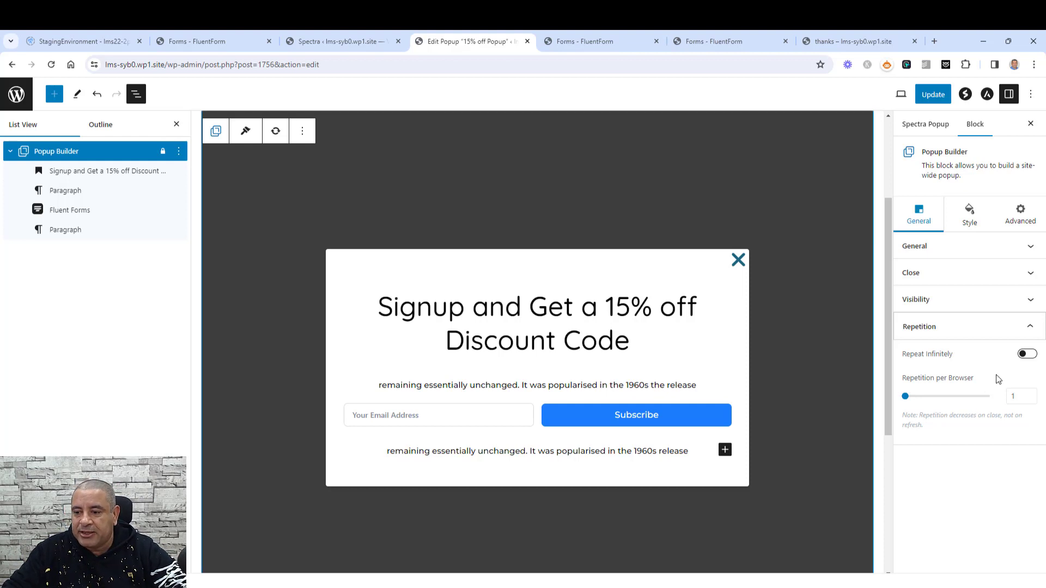
{"action": "left_click", "coordinate": [1028, 354]}
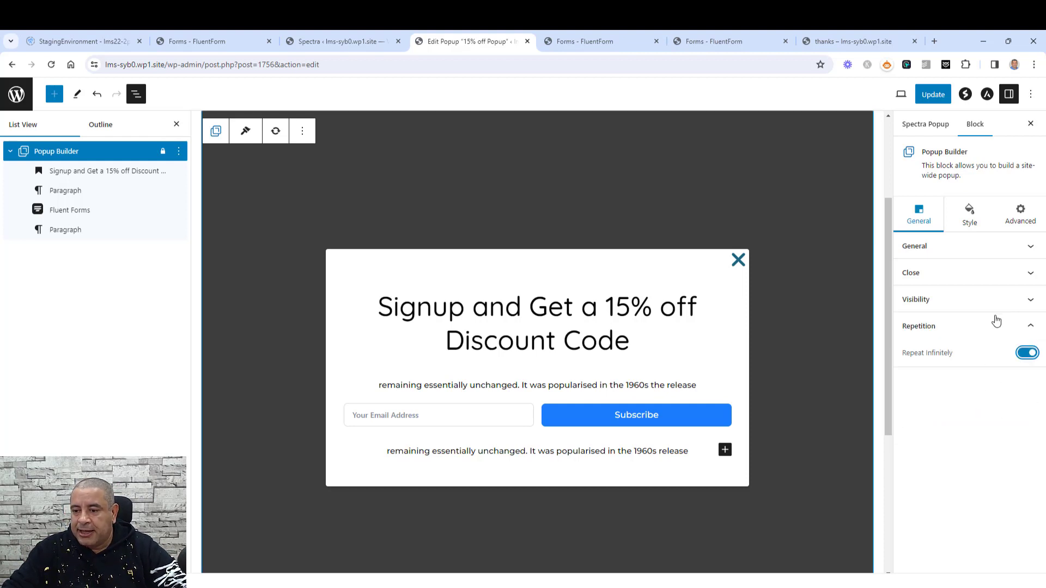
Step: Limit the popup's display conditions to the specific page Services instead of the entire website and update the popup
{"action": "left_click", "coordinate": [983, 303]}
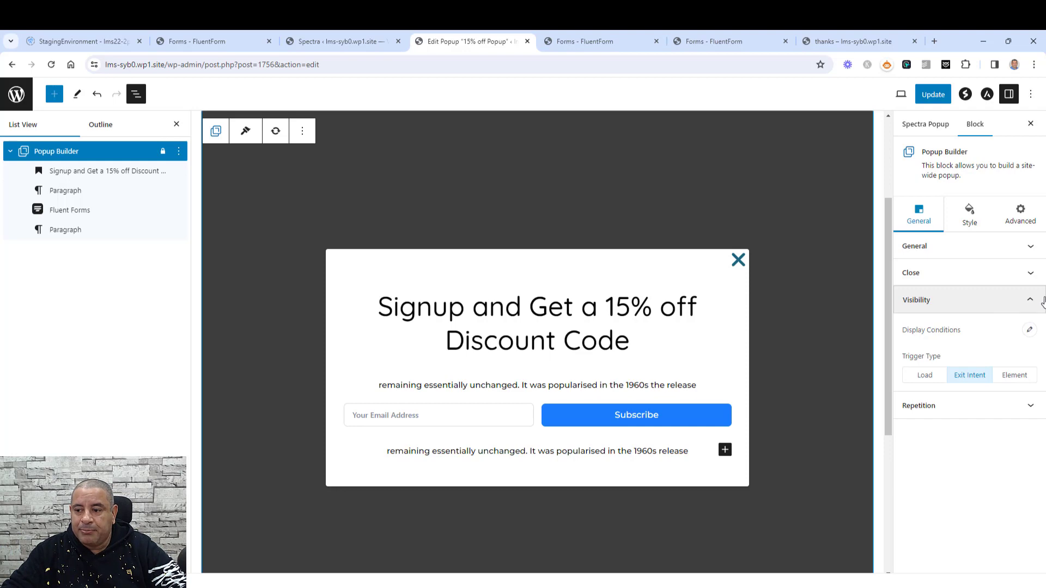
{"action": "left_click", "coordinate": [1030, 331]}
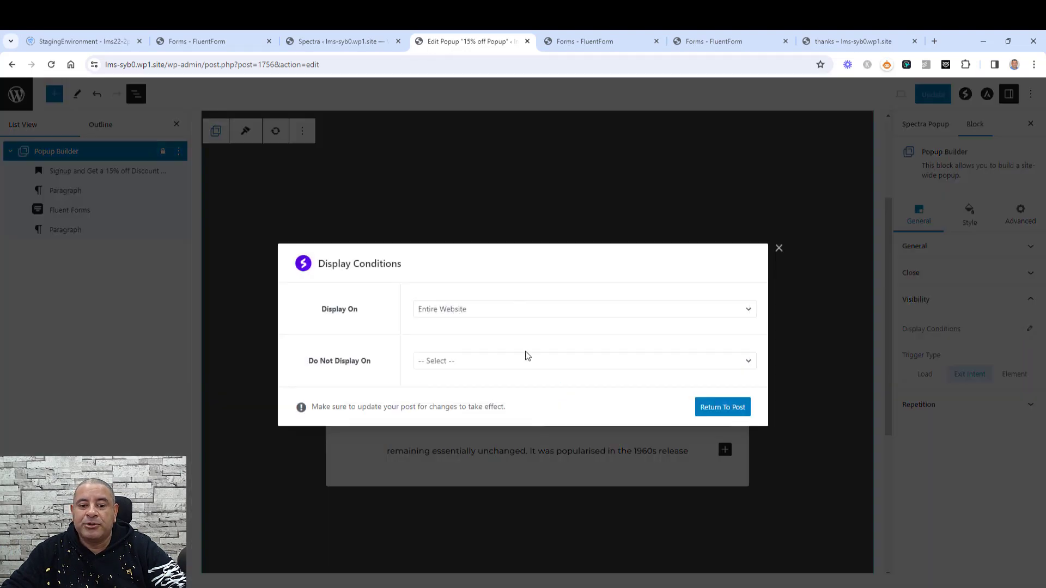
{"action": "left_click", "coordinate": [493, 310]}
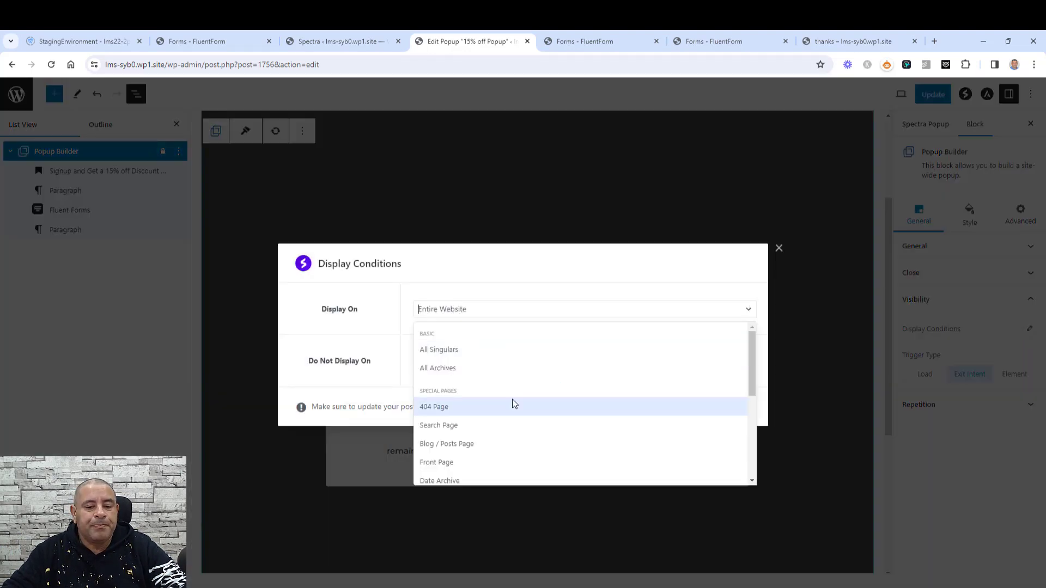
{"action": "scroll", "coordinate": [513, 403], "scroll_direction": "down", "scroll_amount": 5}
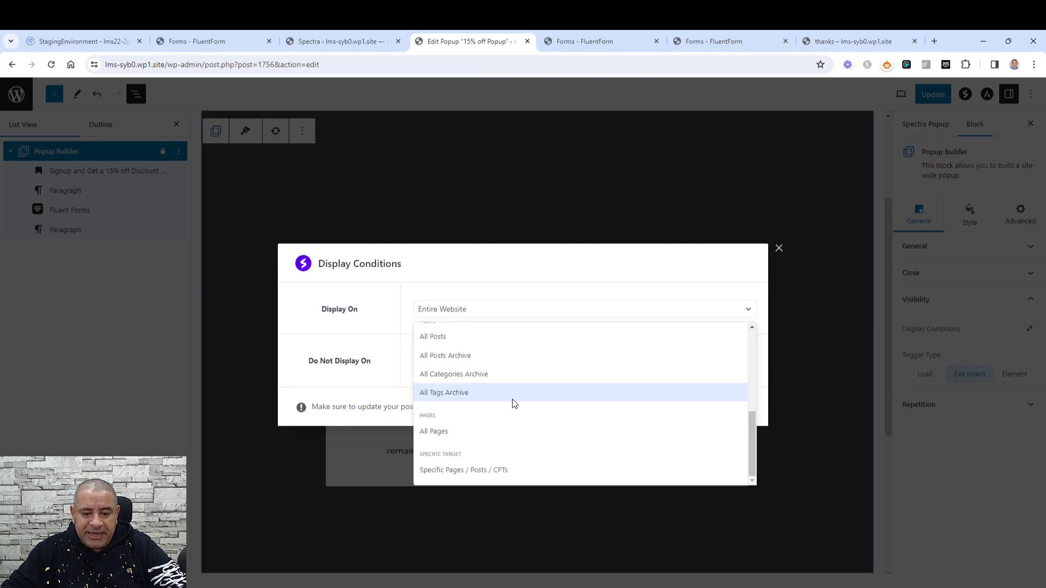
{"action": "left_click", "coordinate": [485, 468]}
{"action": "left_click", "coordinate": [526, 327]}
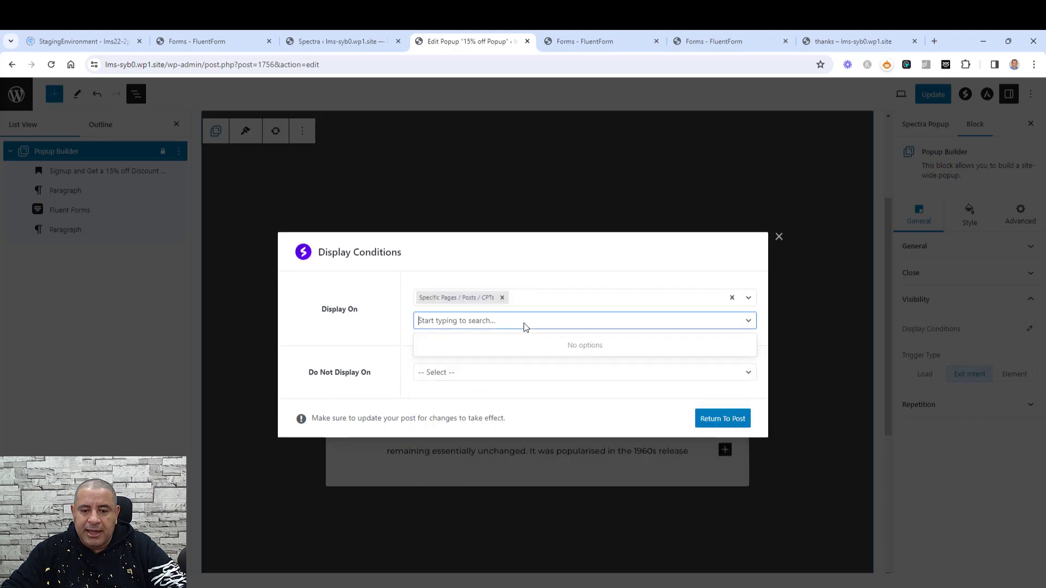
{"action": "type", "text": "SERV"}
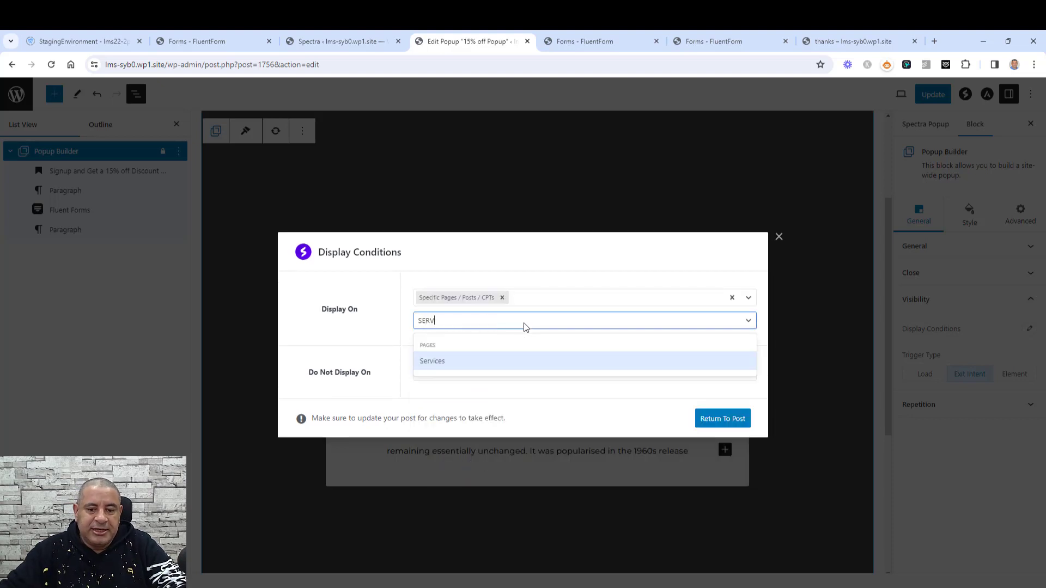
{"action": "left_click", "coordinate": [507, 360]}
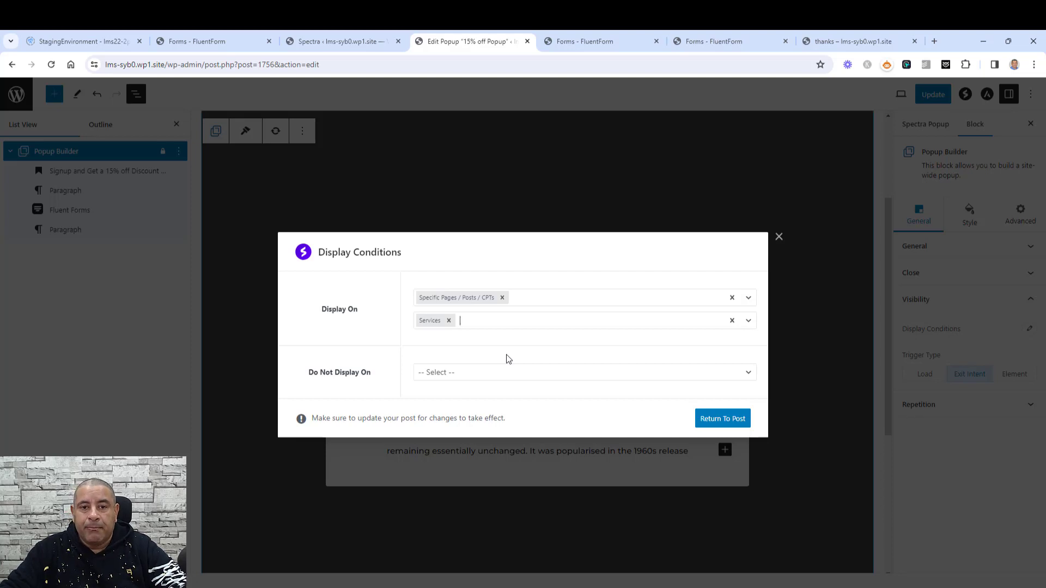
{"action": "left_click", "coordinate": [715, 420]}
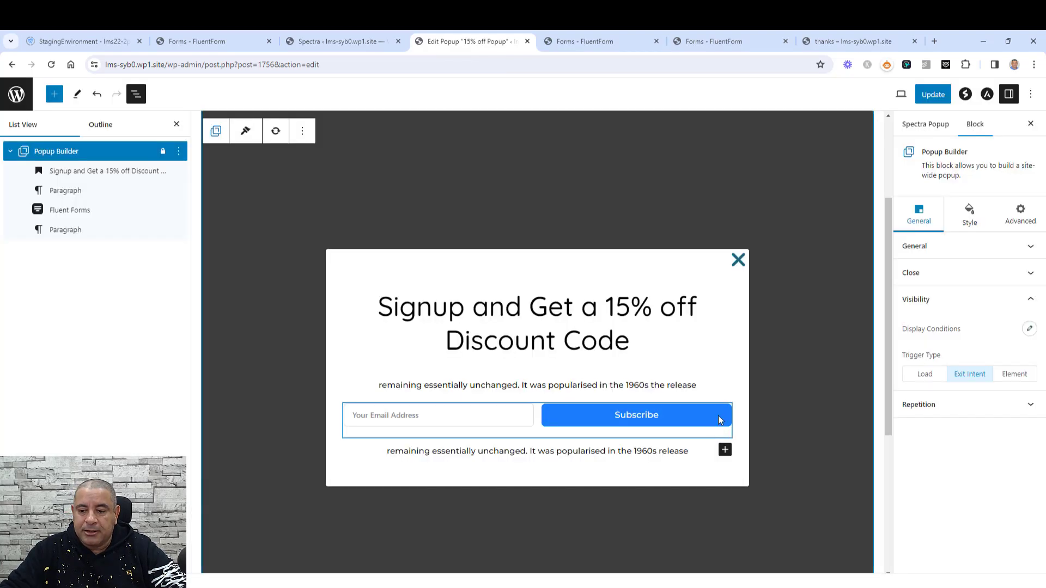
{"action": "left_click", "coordinate": [931, 95]}
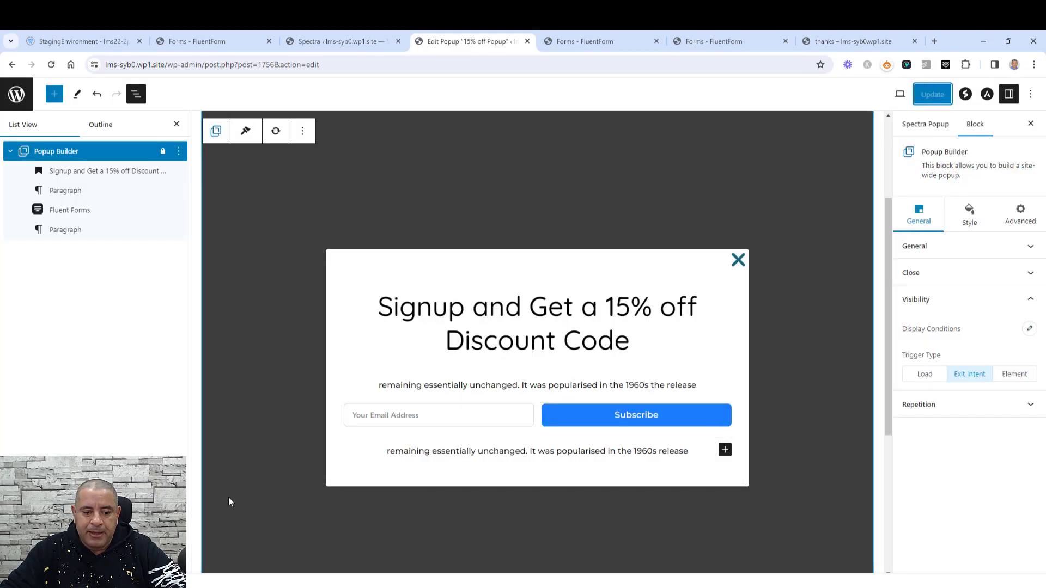
Step: Load the site's home page in the incognito window by removing the thanks path from the address, and dismiss the popup
{"action": "left_click", "coordinate": [295, 554]}
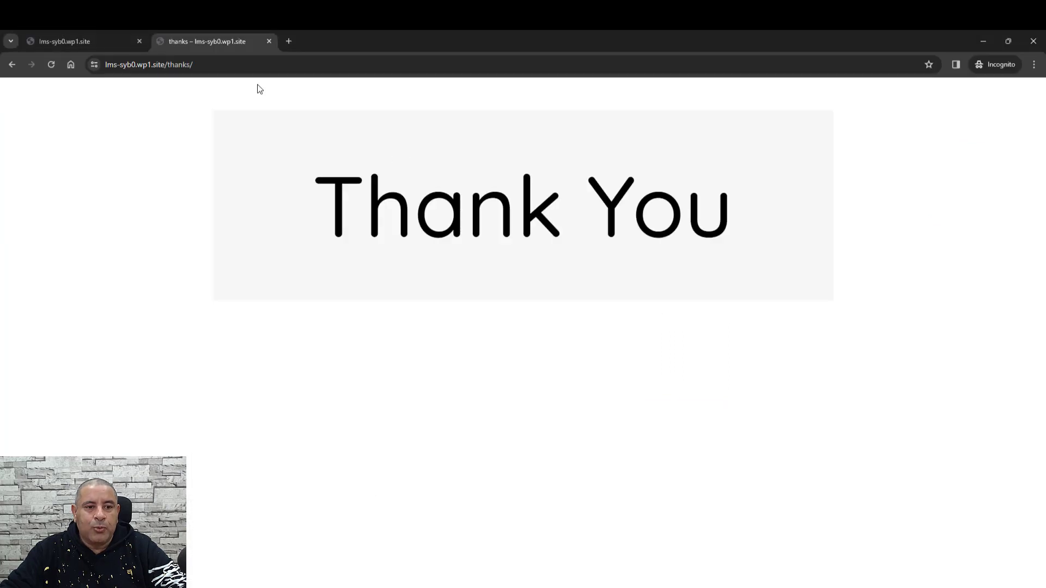
{"action": "left_click_drag", "start_coordinate": [207, 64], "coordinate": [171, 64]}
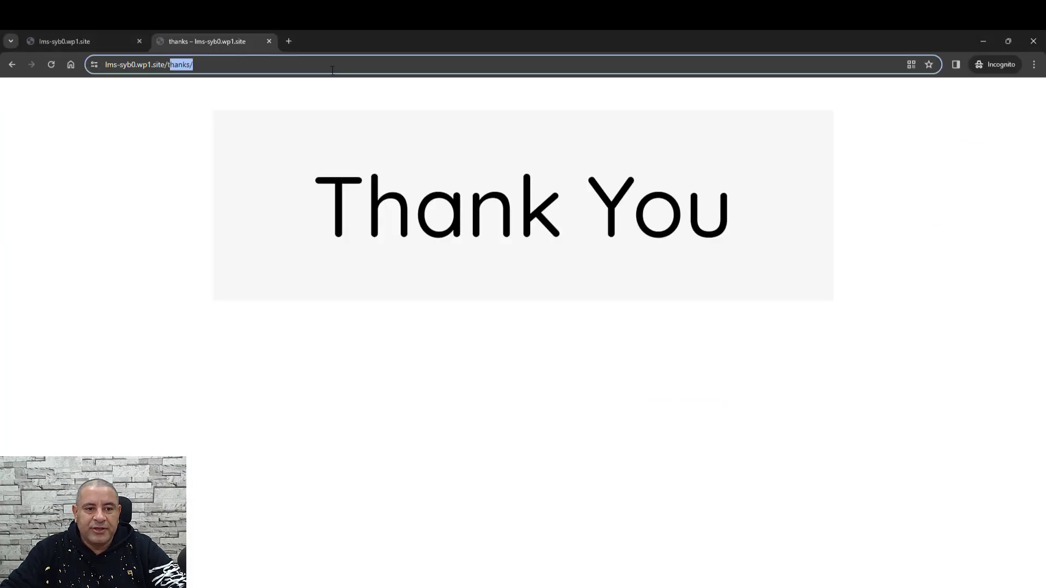
{"action": "key", "text": "BackSpace"}
{"action": "key", "text": "BackSpace"}
{"action": "key", "text": "Return"}
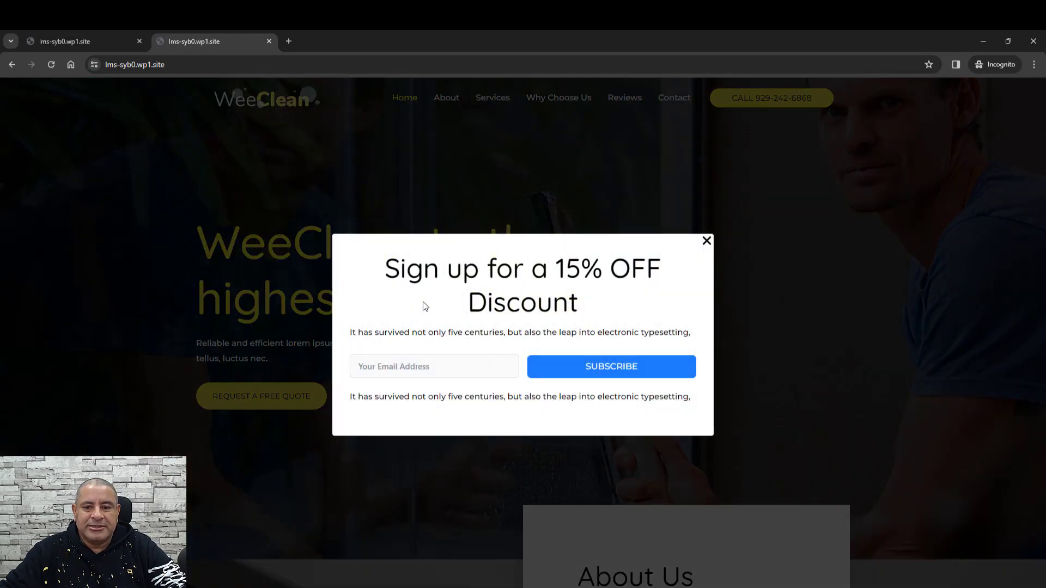
{"action": "left_click", "coordinate": [706, 241]}
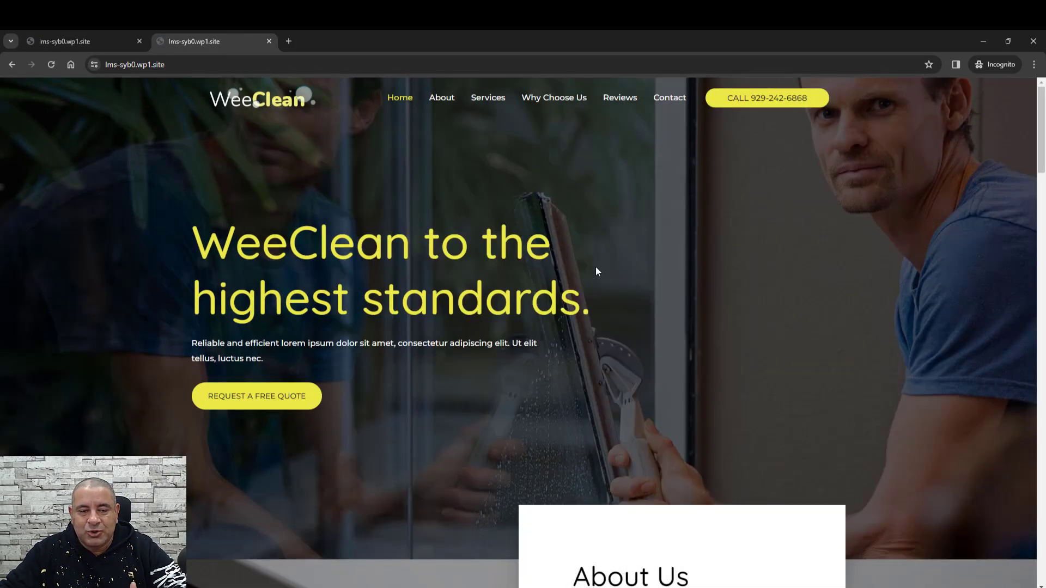
Step: Copy the site's address, close the incognito window and load the address in a fresh incognito window
{"action": "left_click", "coordinate": [489, 71]}
{"action": "key", "text": "ctrl+c"}
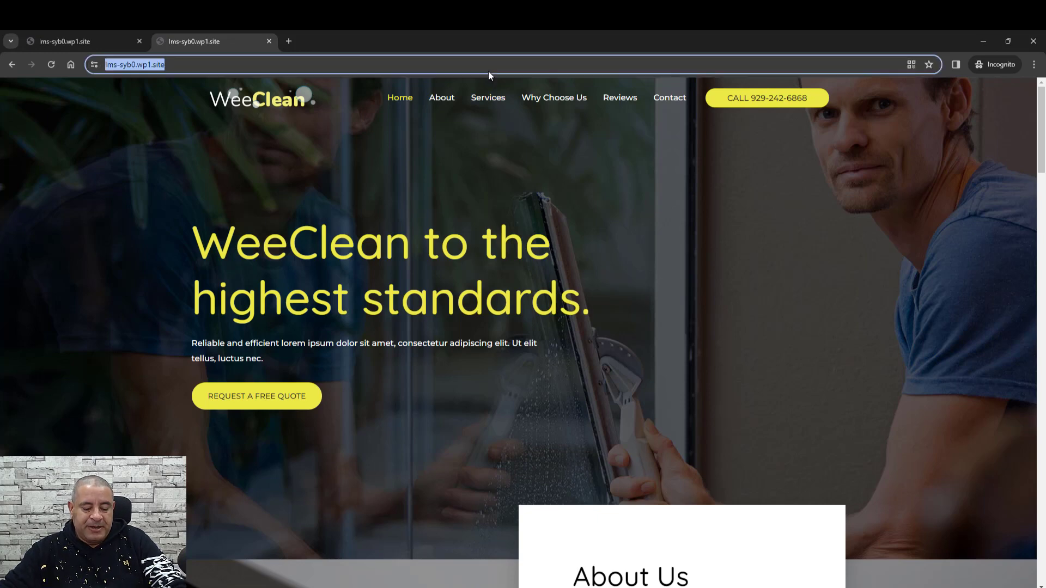
{"action": "left_click", "coordinate": [1036, 44]}
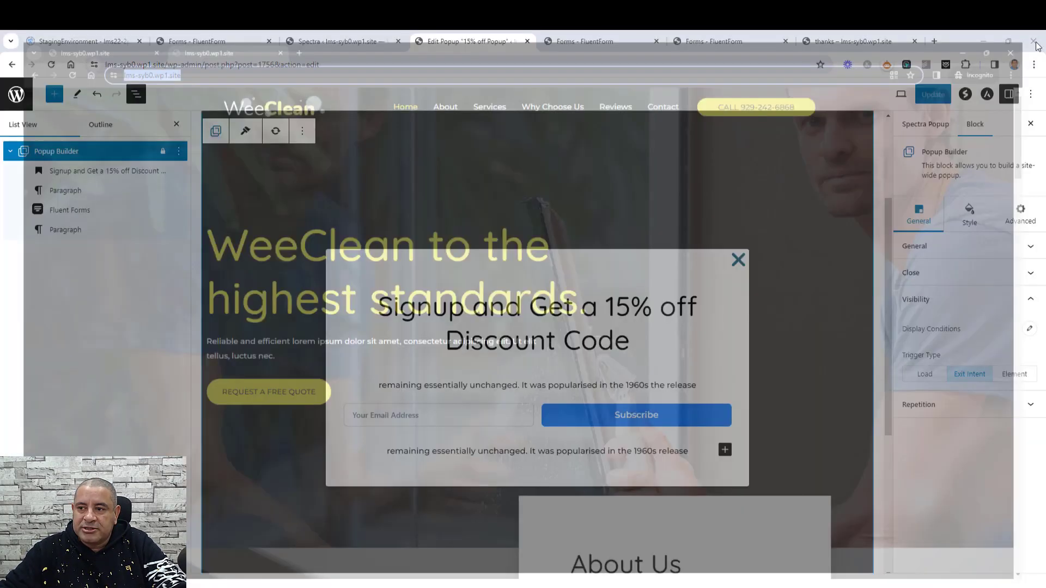
{"action": "left_click", "coordinate": [1034, 65]}
{"action": "left_click", "coordinate": [959, 120]}
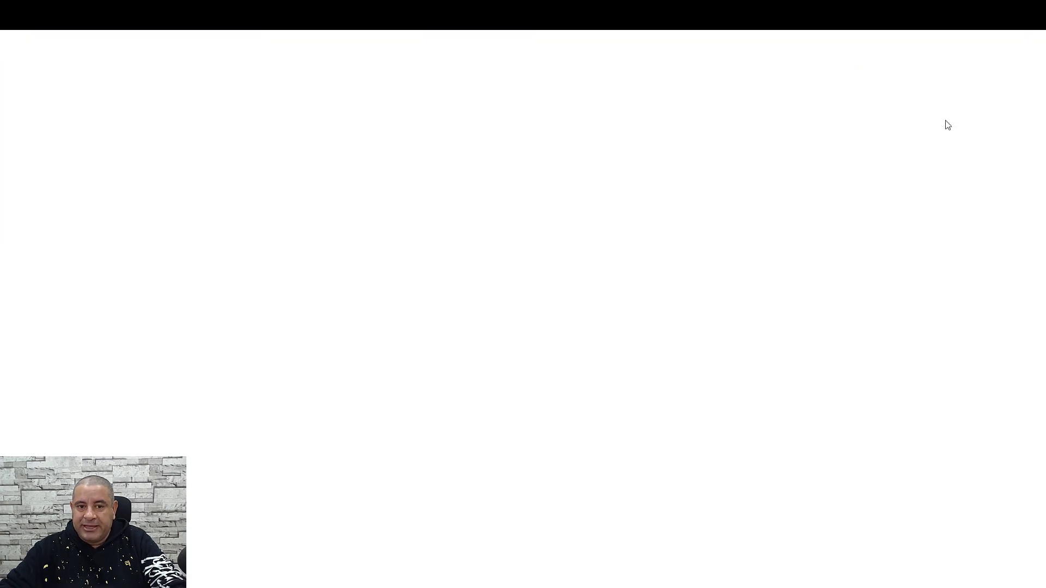
{"action": "key", "text": "ctrl+v"}
{"action": "key", "text": "Return"}
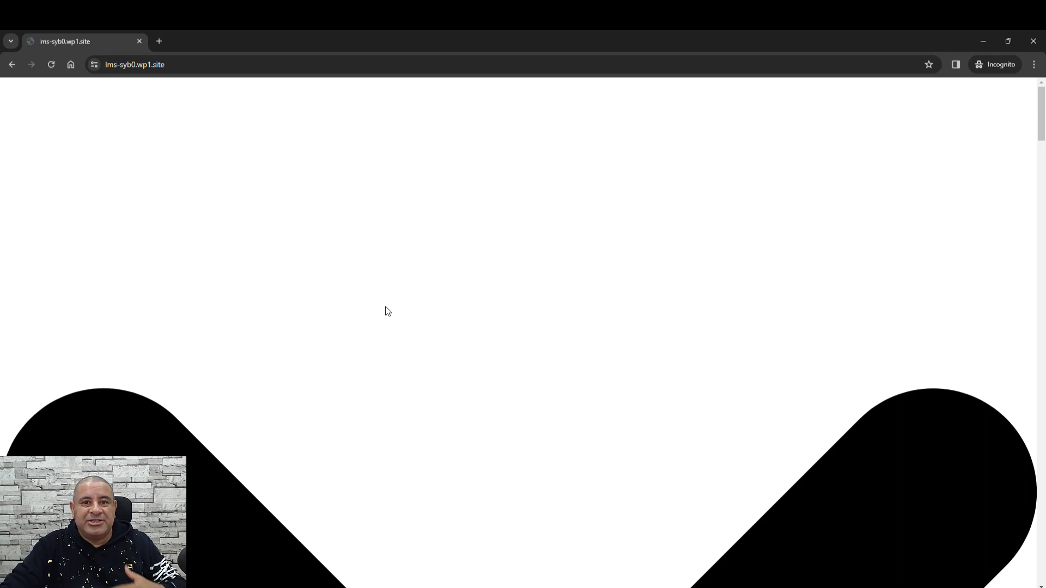
Step: Reload the home page in the logged-in browser window, check it for the popup, and open the Services page
{"action": "mouse_move", "coordinate": [281, 587]}
{"action": "left_click", "coordinate": [229, 545]}
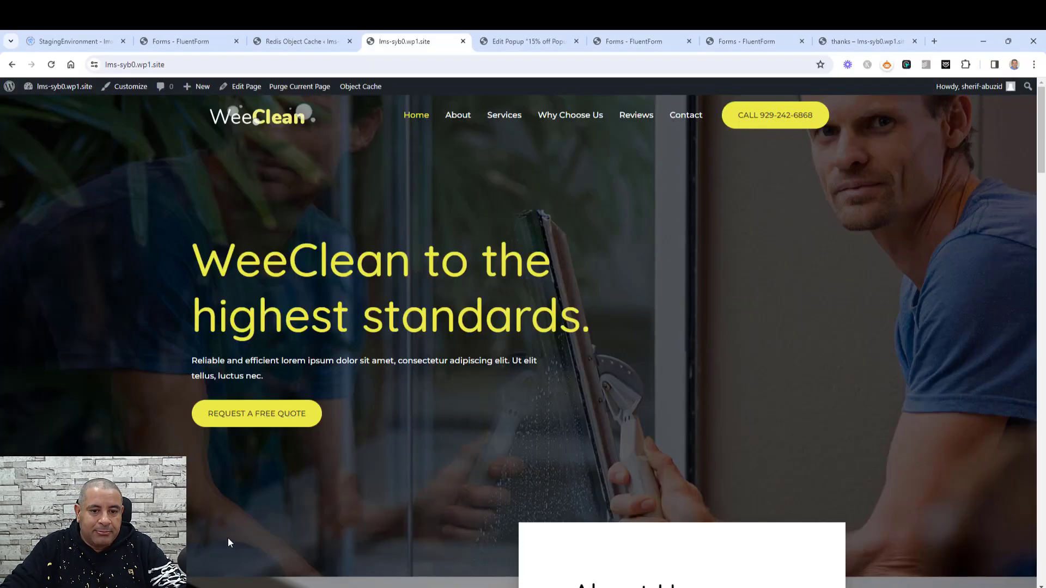
{"action": "left_click", "coordinate": [51, 65]}
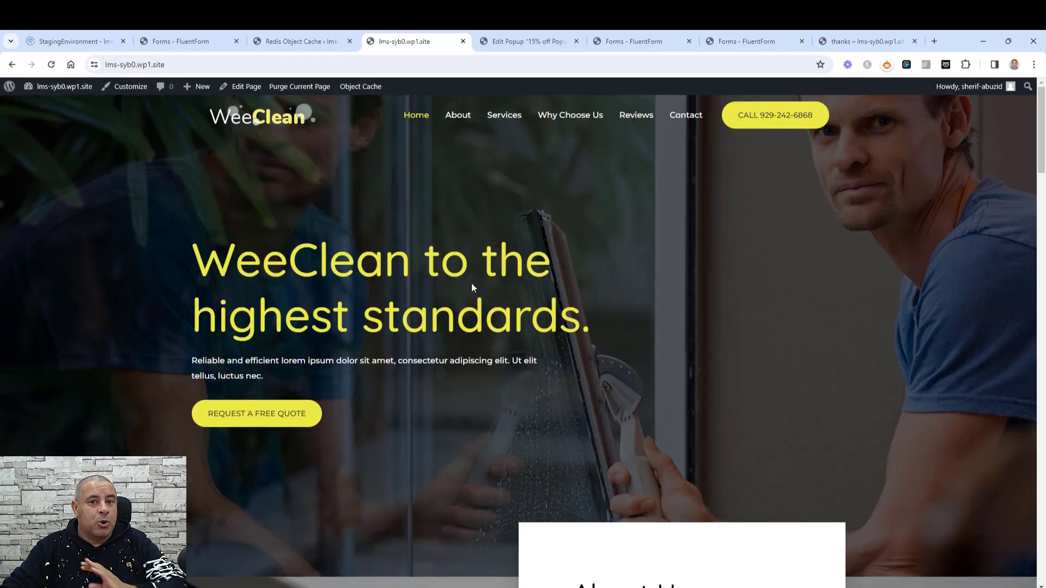
{"action": "scroll", "coordinate": [472, 287], "scroll_direction": "down", "scroll_amount": 2}
{"action": "scroll", "coordinate": [472, 283], "scroll_direction": "down", "scroll_amount": 1}
{"action": "scroll", "coordinate": [471, 283], "scroll_direction": "up", "scroll_amount": 3}
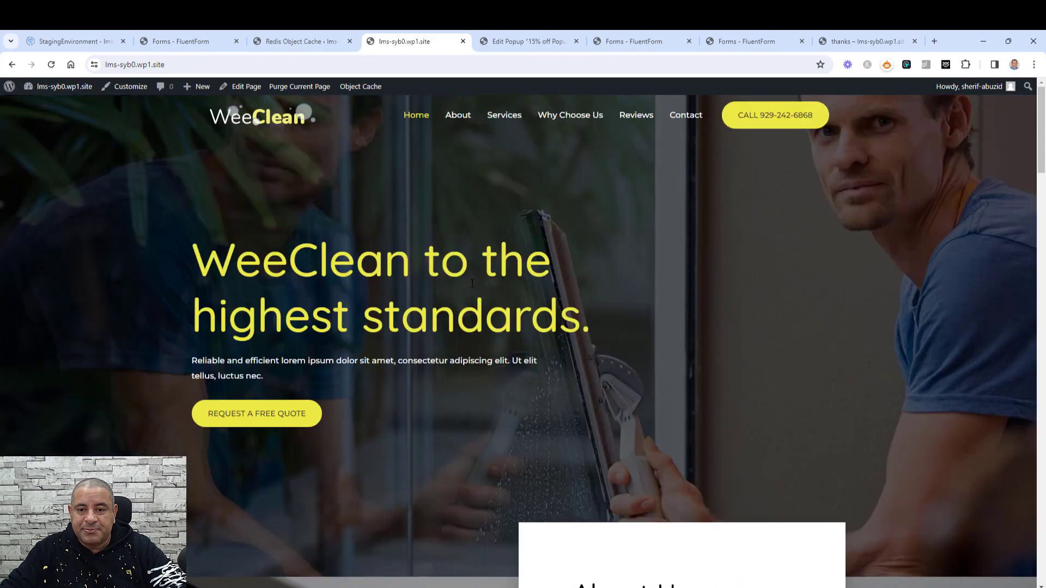
{"action": "left_click", "coordinate": [505, 116]}
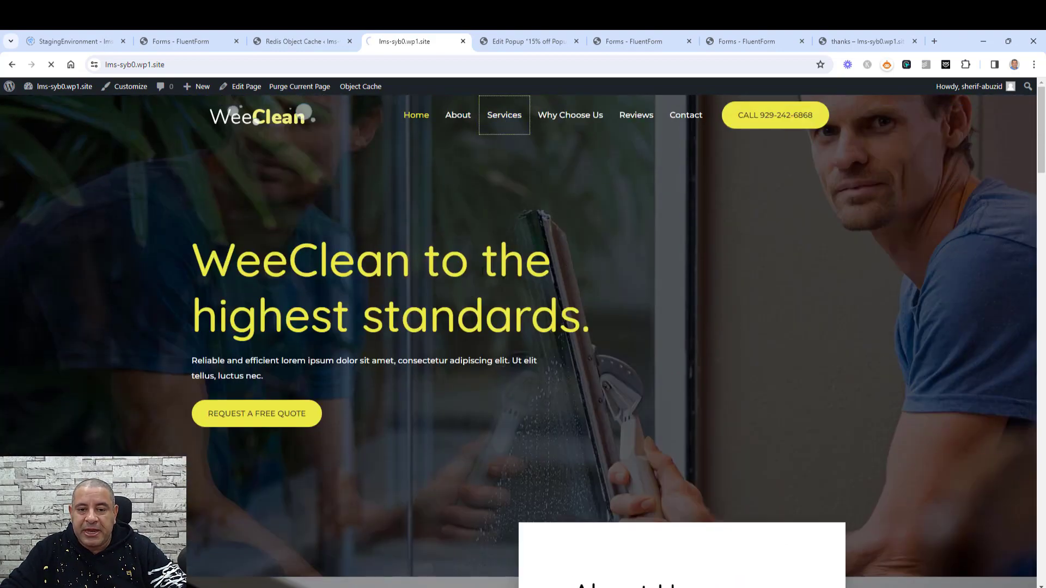